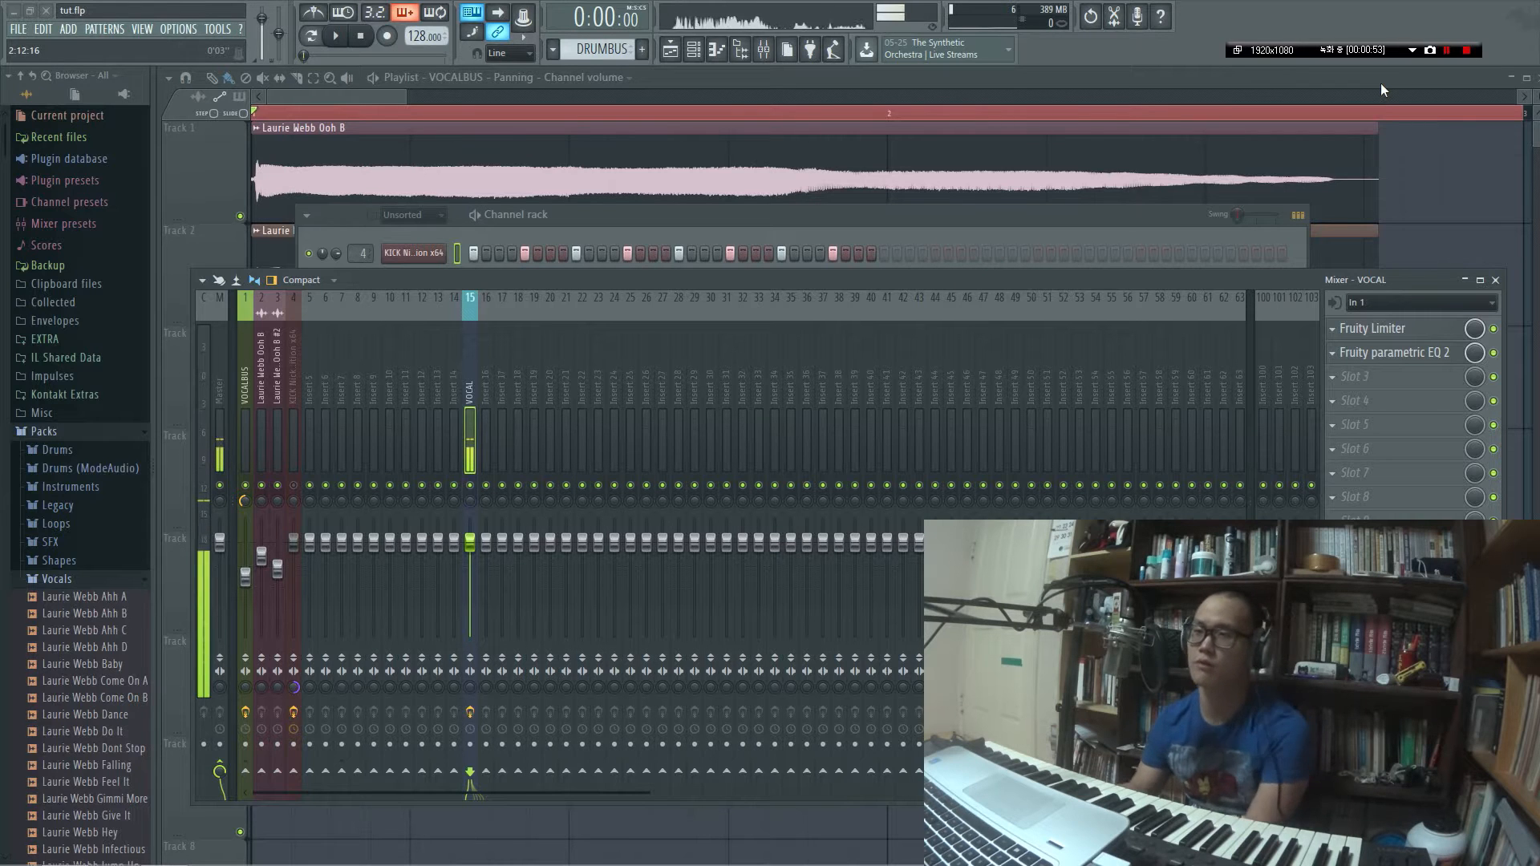
# Bring the playlist forward and mute every track except Track 1, which holds the Laurie Webb Ooh B clip.
pyautogui.rightClick(1123, 60)
pyautogui.click(1100, 50)
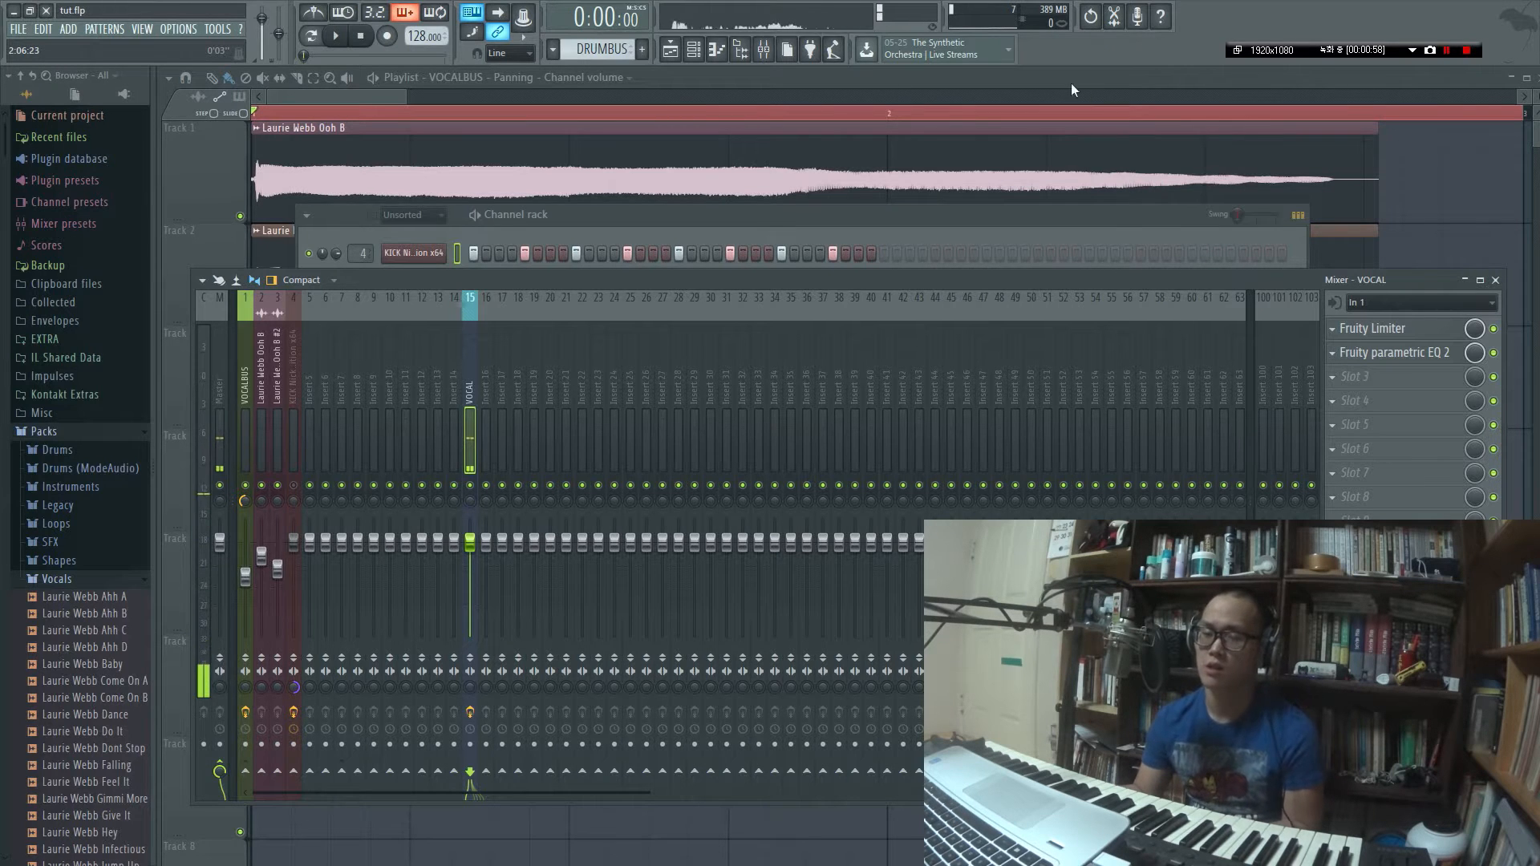
pyautogui.click(976, 125)
pyautogui.scroll(-2, 24, 466)
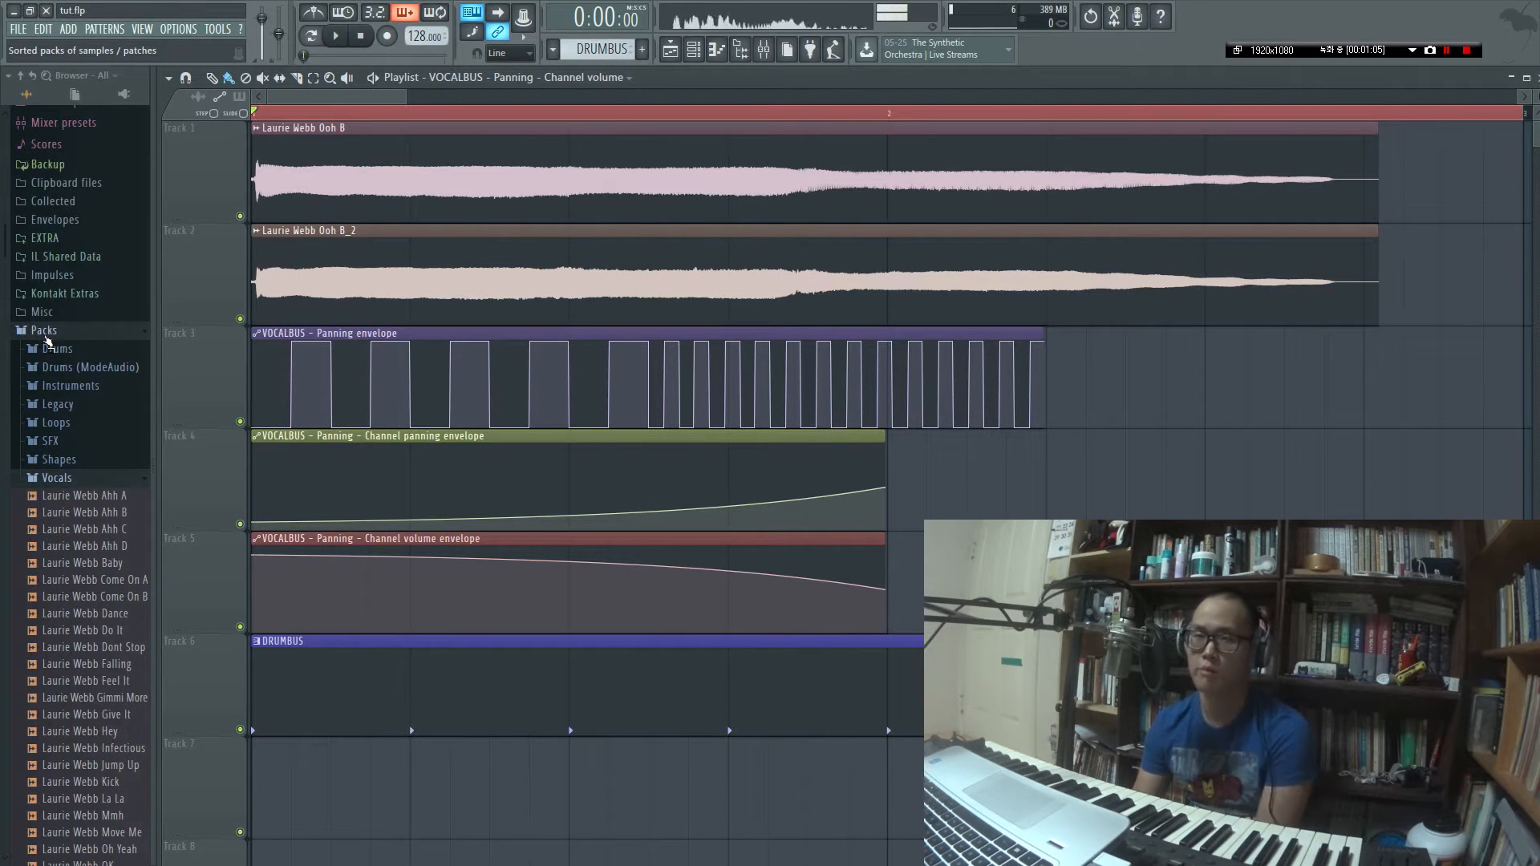
pyautogui.scroll(-6, 46, 341)
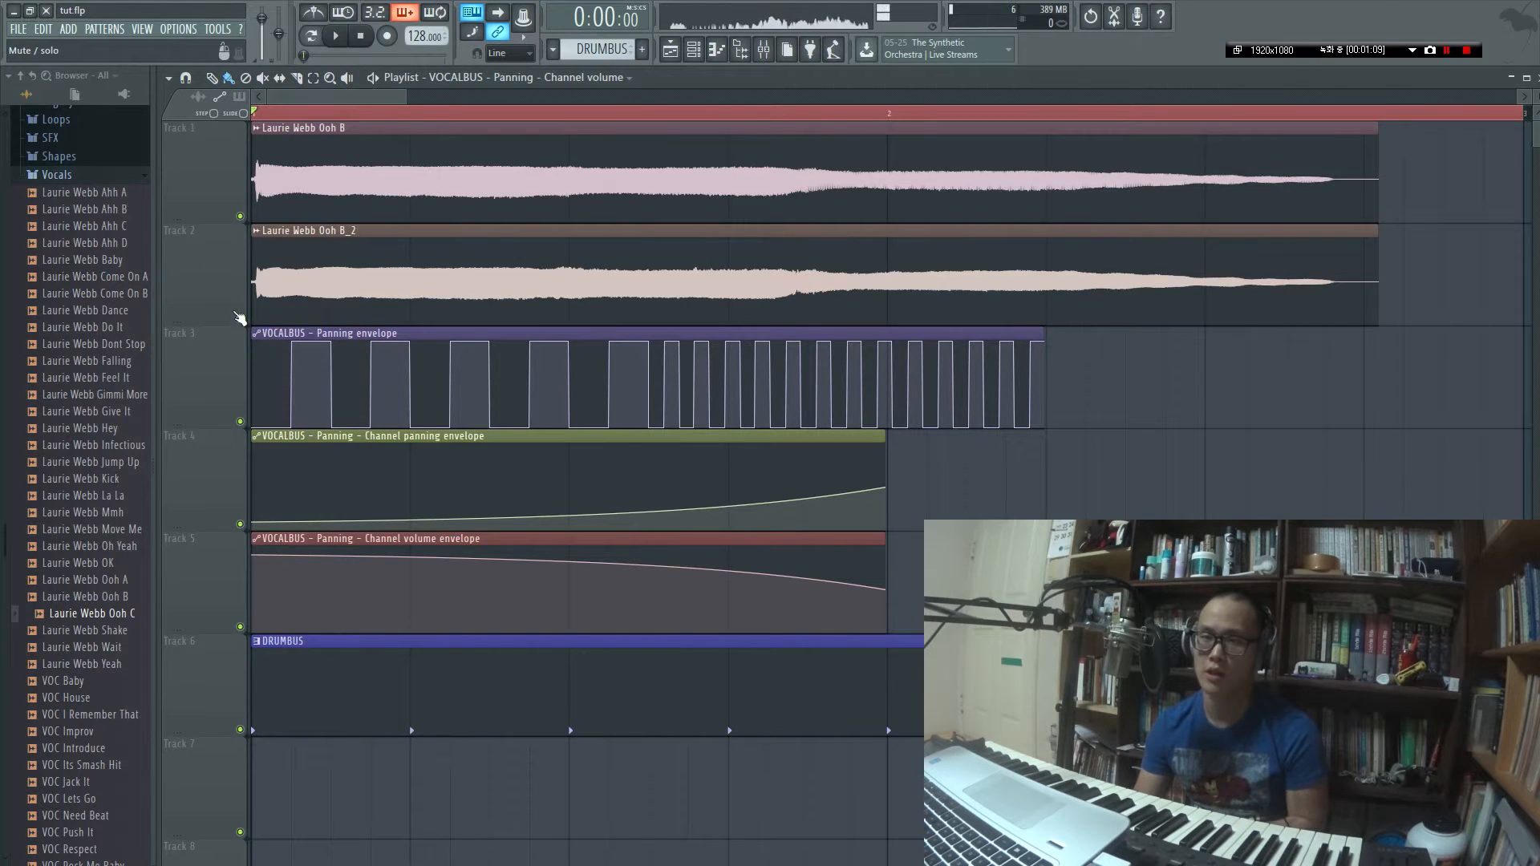
pyautogui.keyDown('ctrl'); pyautogui.click(228, 294); pyautogui.keyUp('ctrl')
pyautogui.click(240, 215)
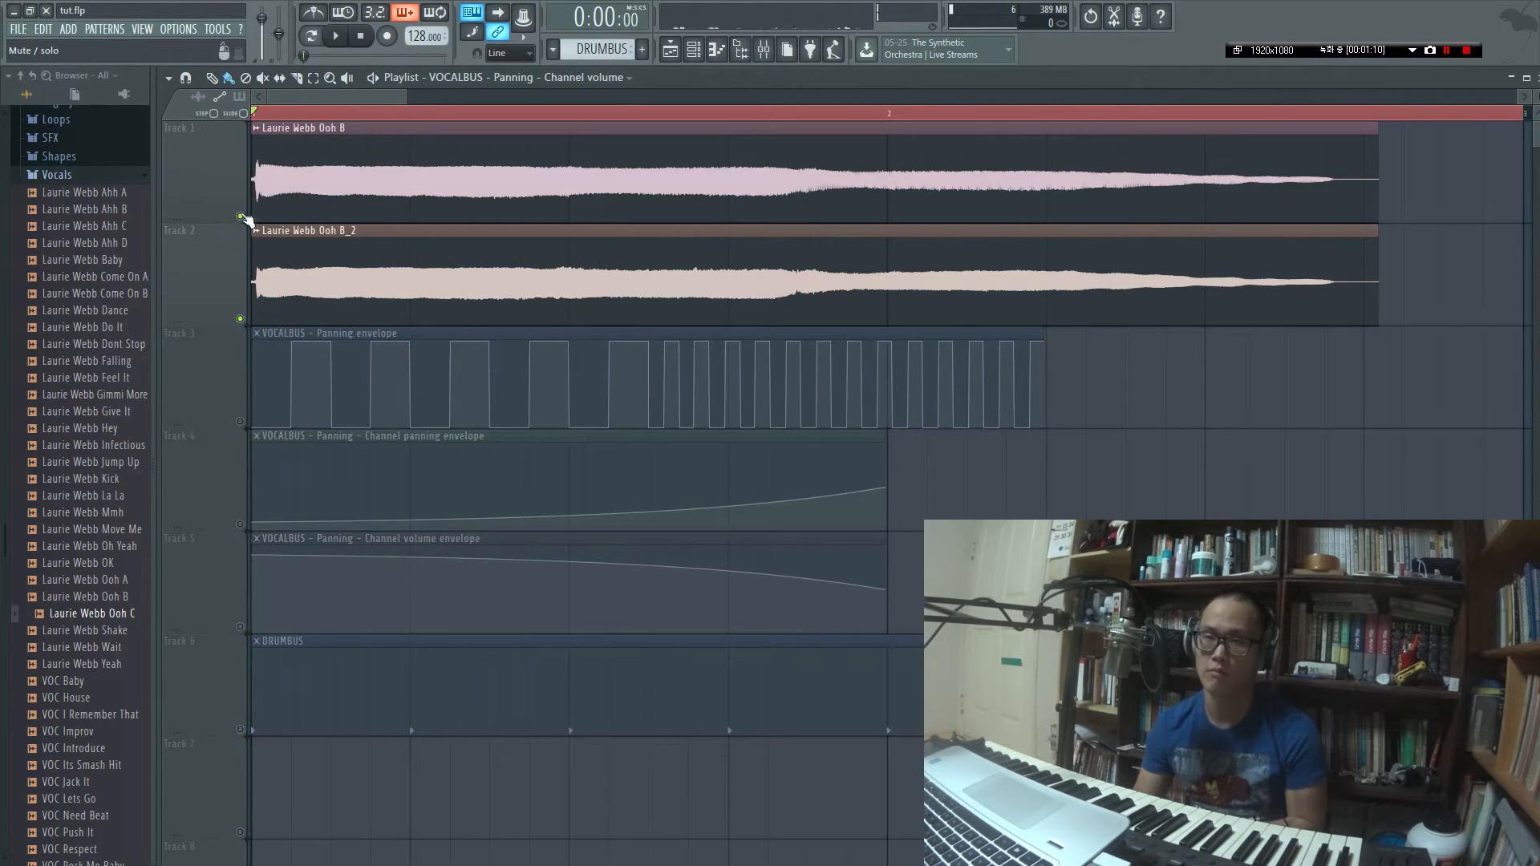
pyautogui.click(240, 319)
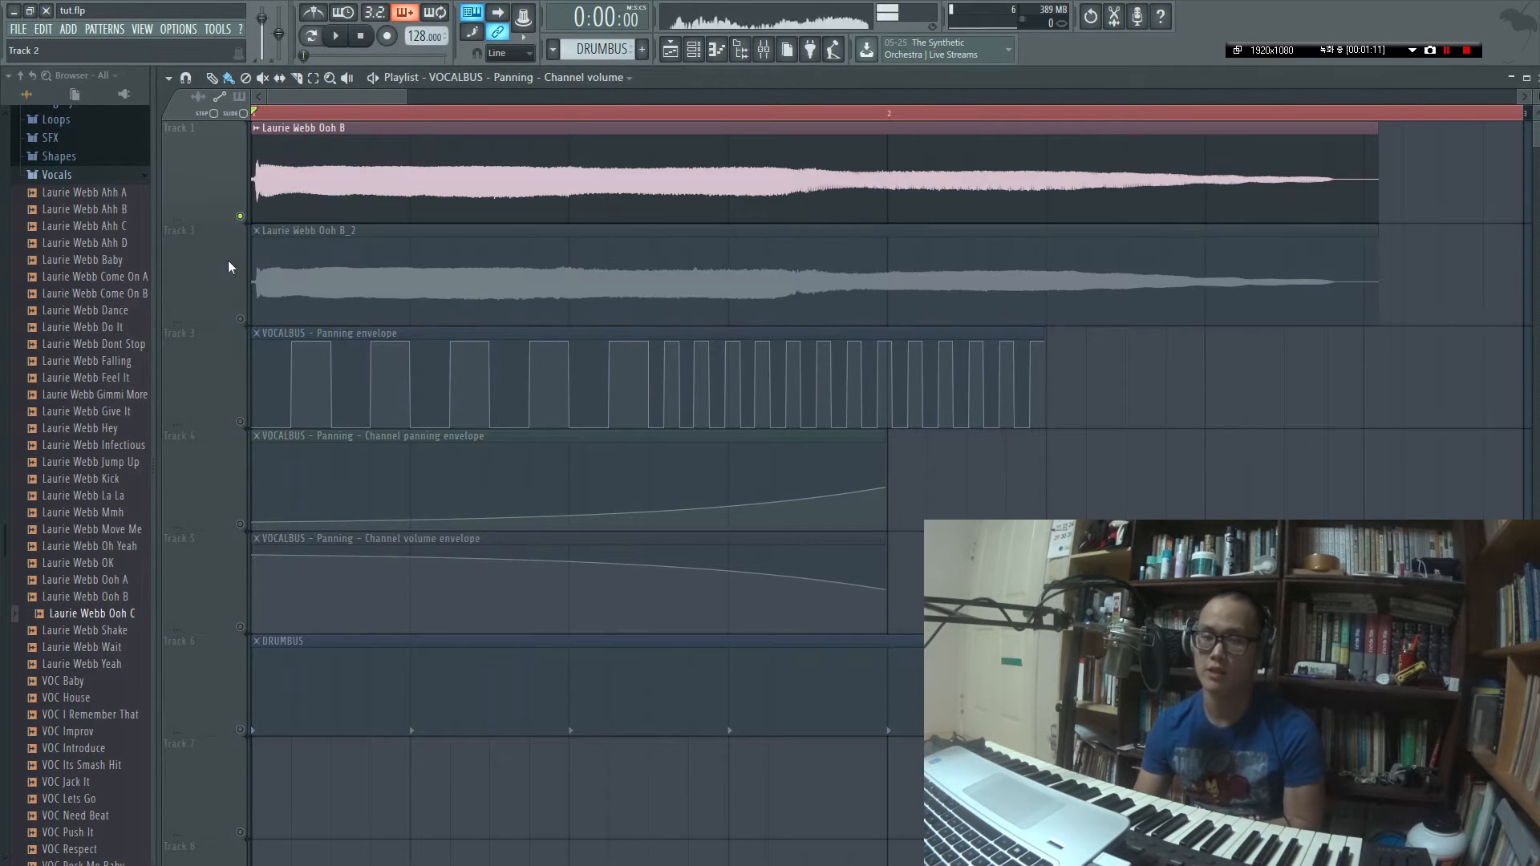
# Preview the Laurie Webb Ooh C and Laurie Webb Ooh B vocal samples from the browser's Vocals pack.
pyautogui.click(86, 619)
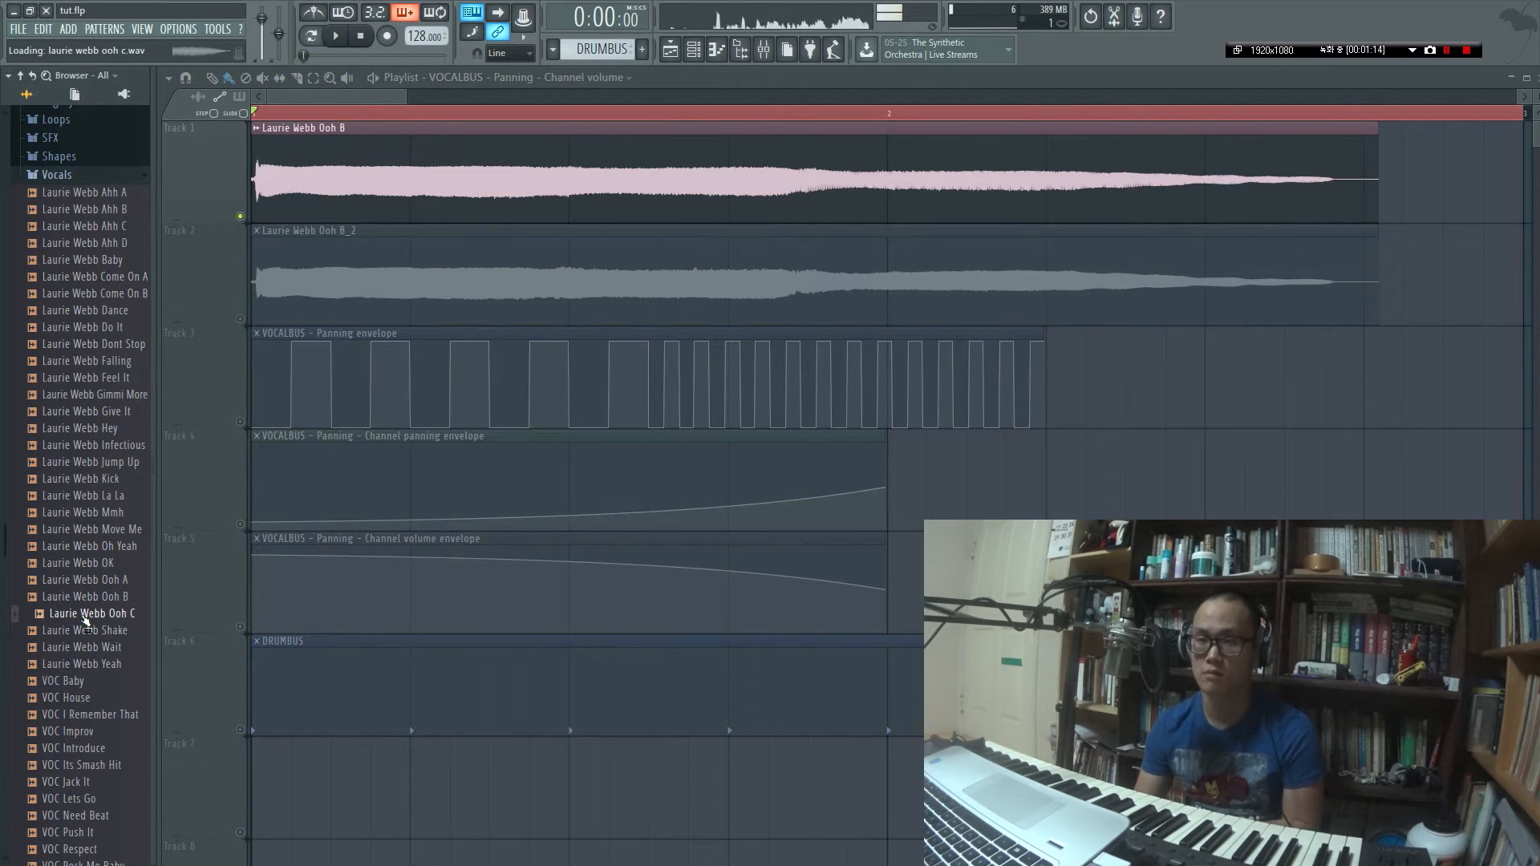
pyautogui.click(96, 595)
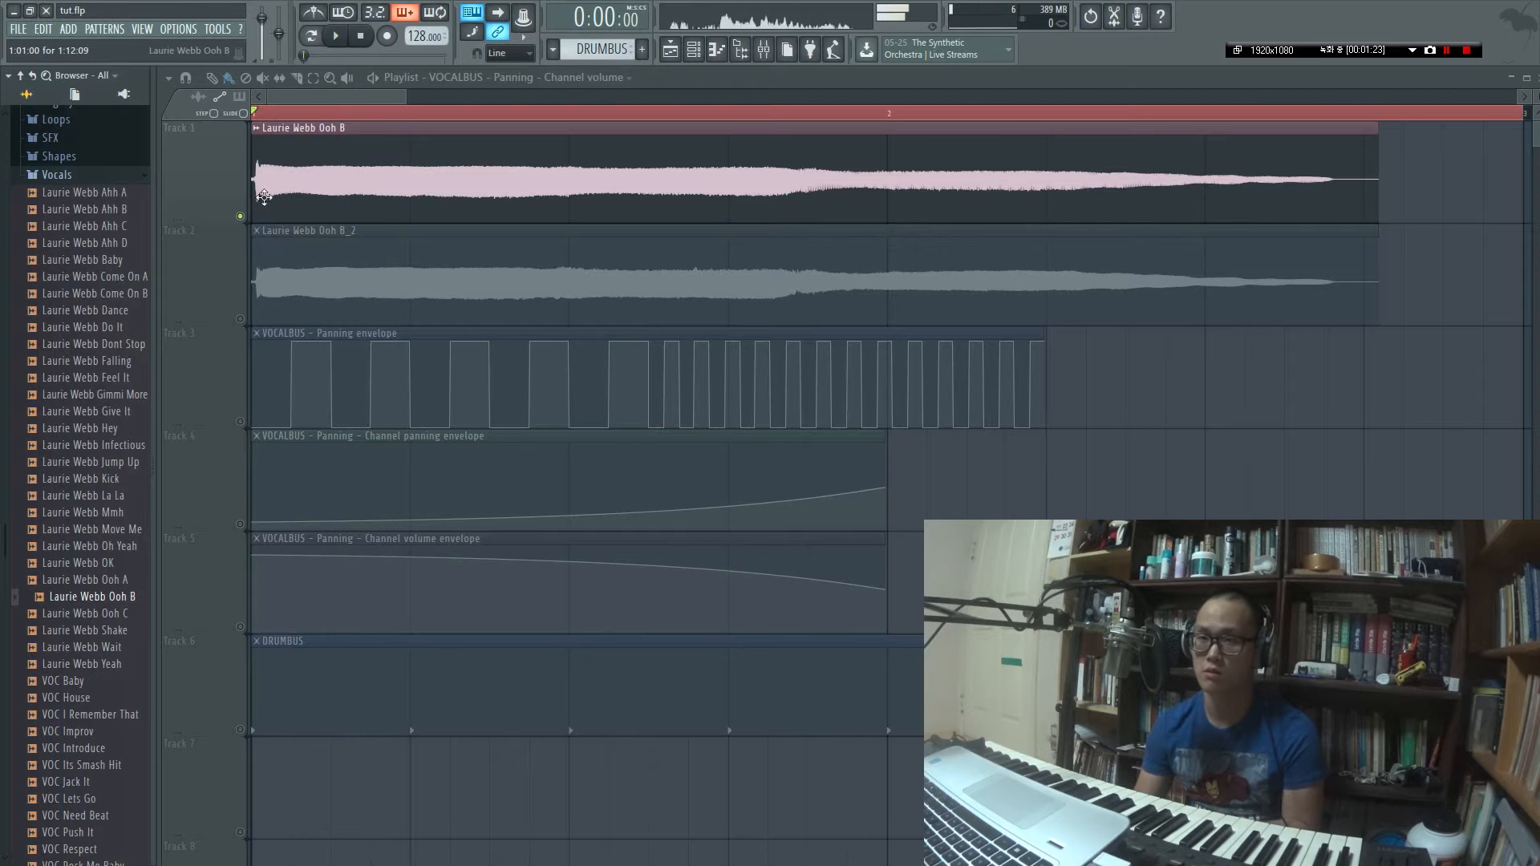
# Show the channel rack and mixer, and play the Laurie Webb Ooh B clip on its own.
pyautogui.click(285, 184)
pyautogui.press('F6')
pyautogui.press('F9')
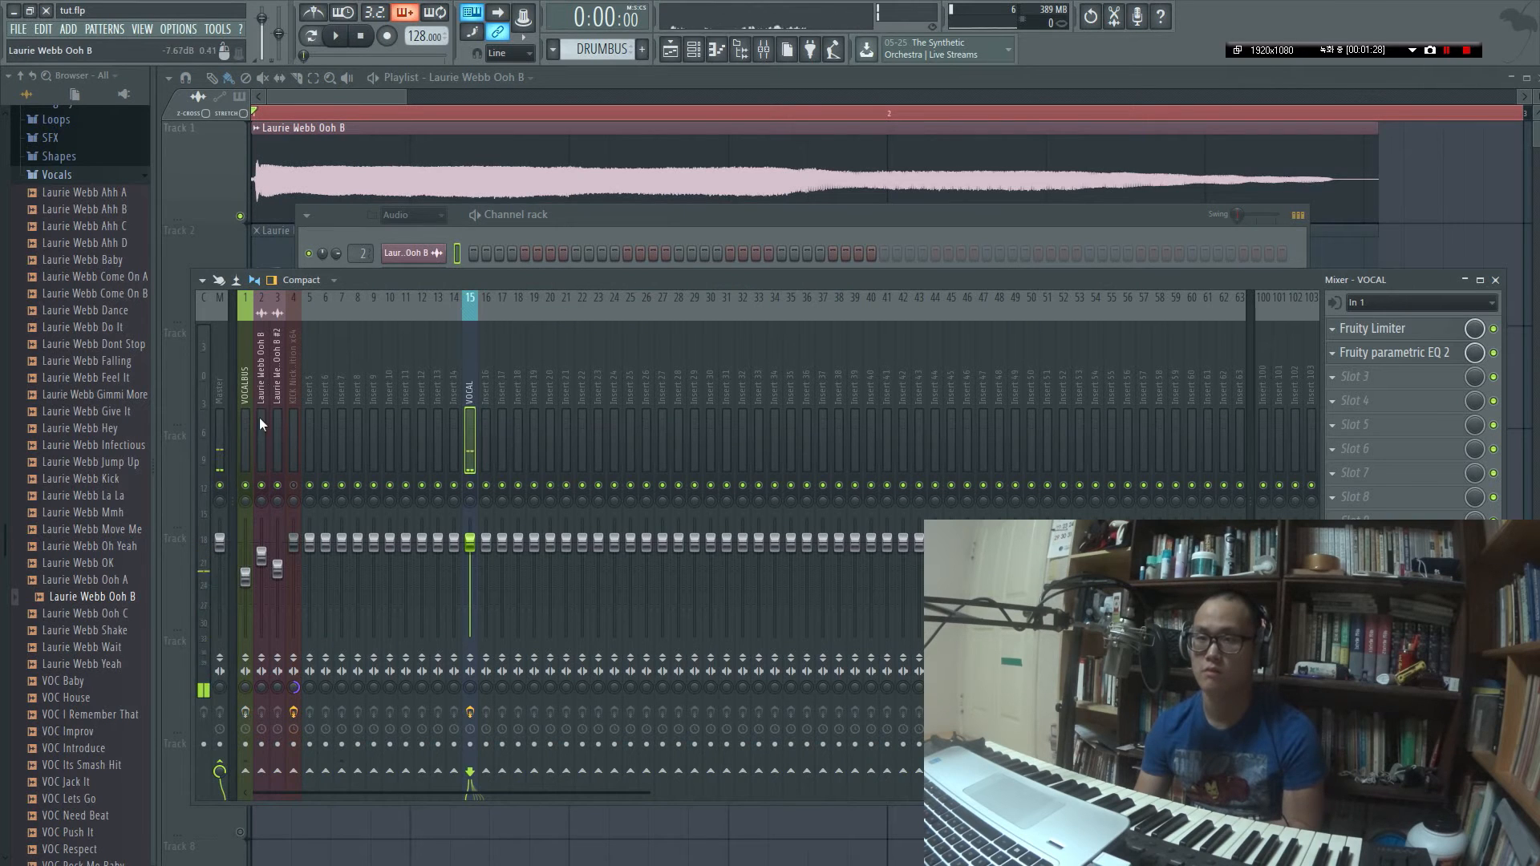
pyautogui.press('space')
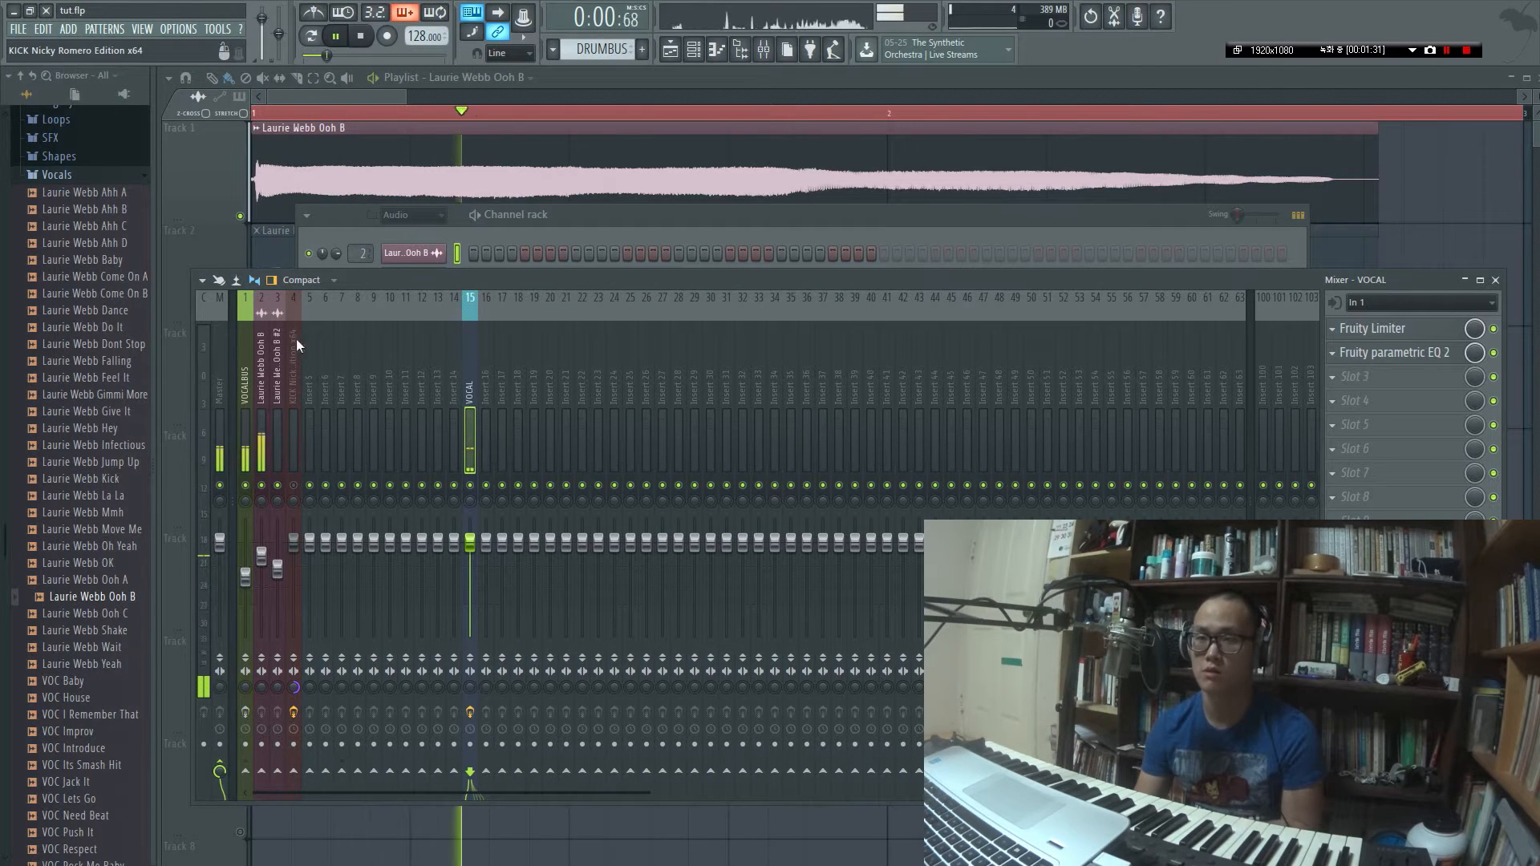
pyautogui.press('space')
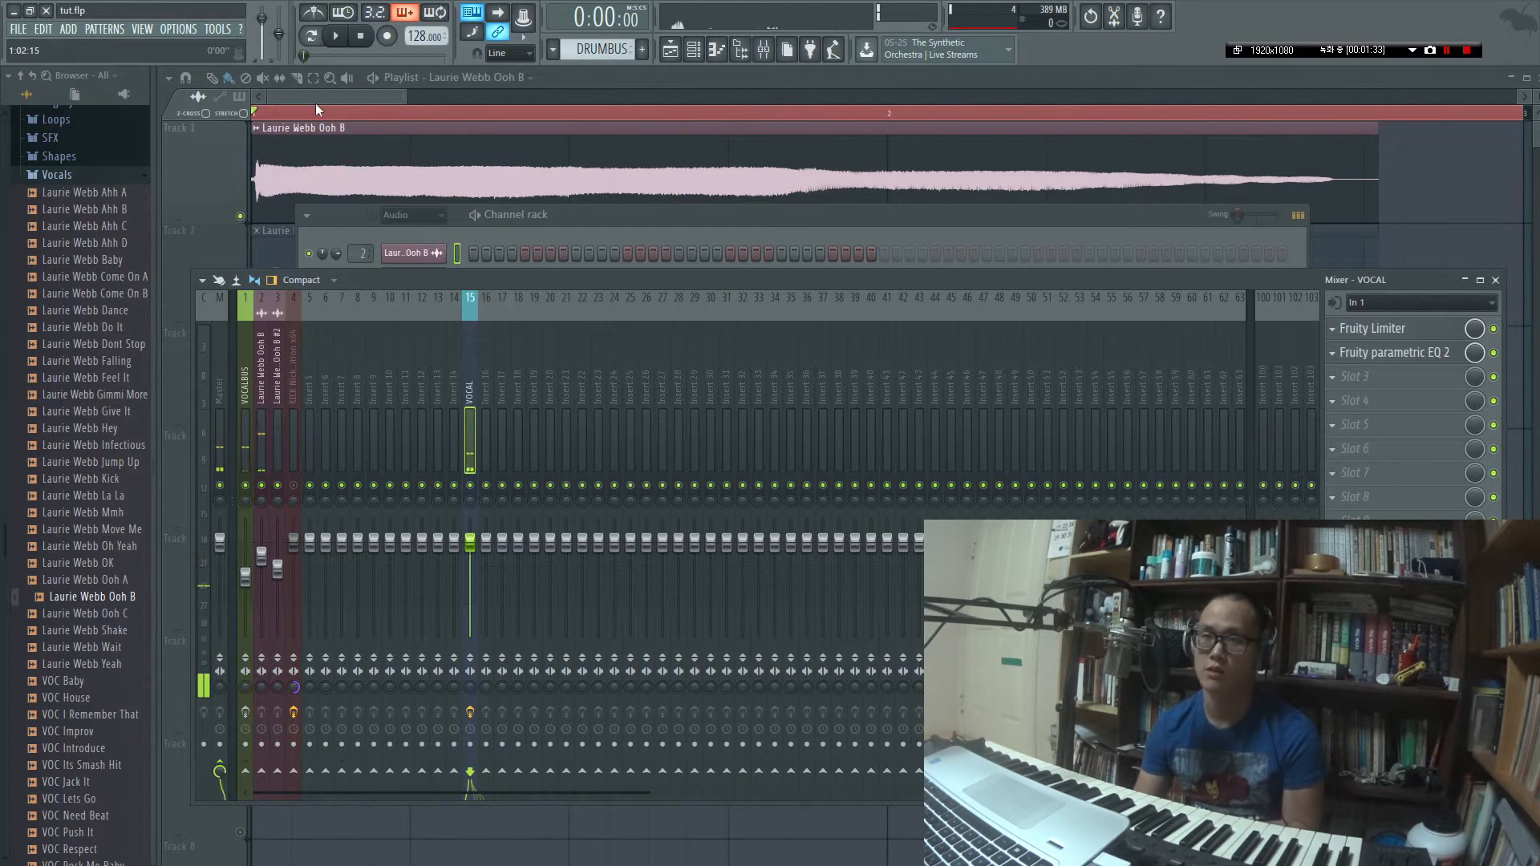
# Open the Laurie Webb Ooh B clip's sample in the Edison audio editor.
pyautogui.click(311, 94)
pyautogui.keyDown('ctrl'); pyautogui.scroll(-2, 407, 336); pyautogui.keyUp('ctrl')
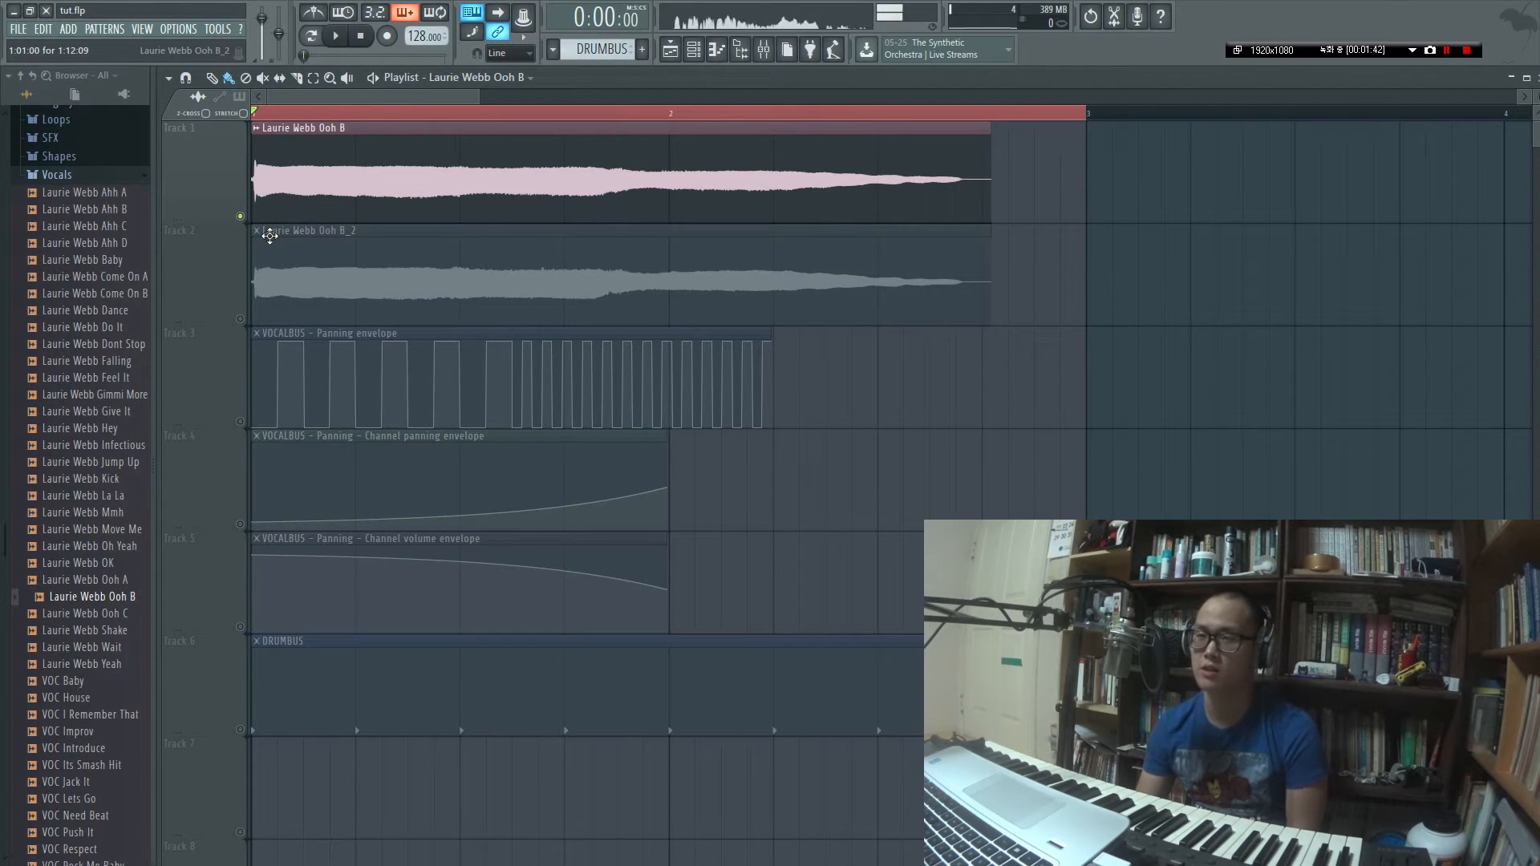
pyautogui.doubleClick(292, 195)
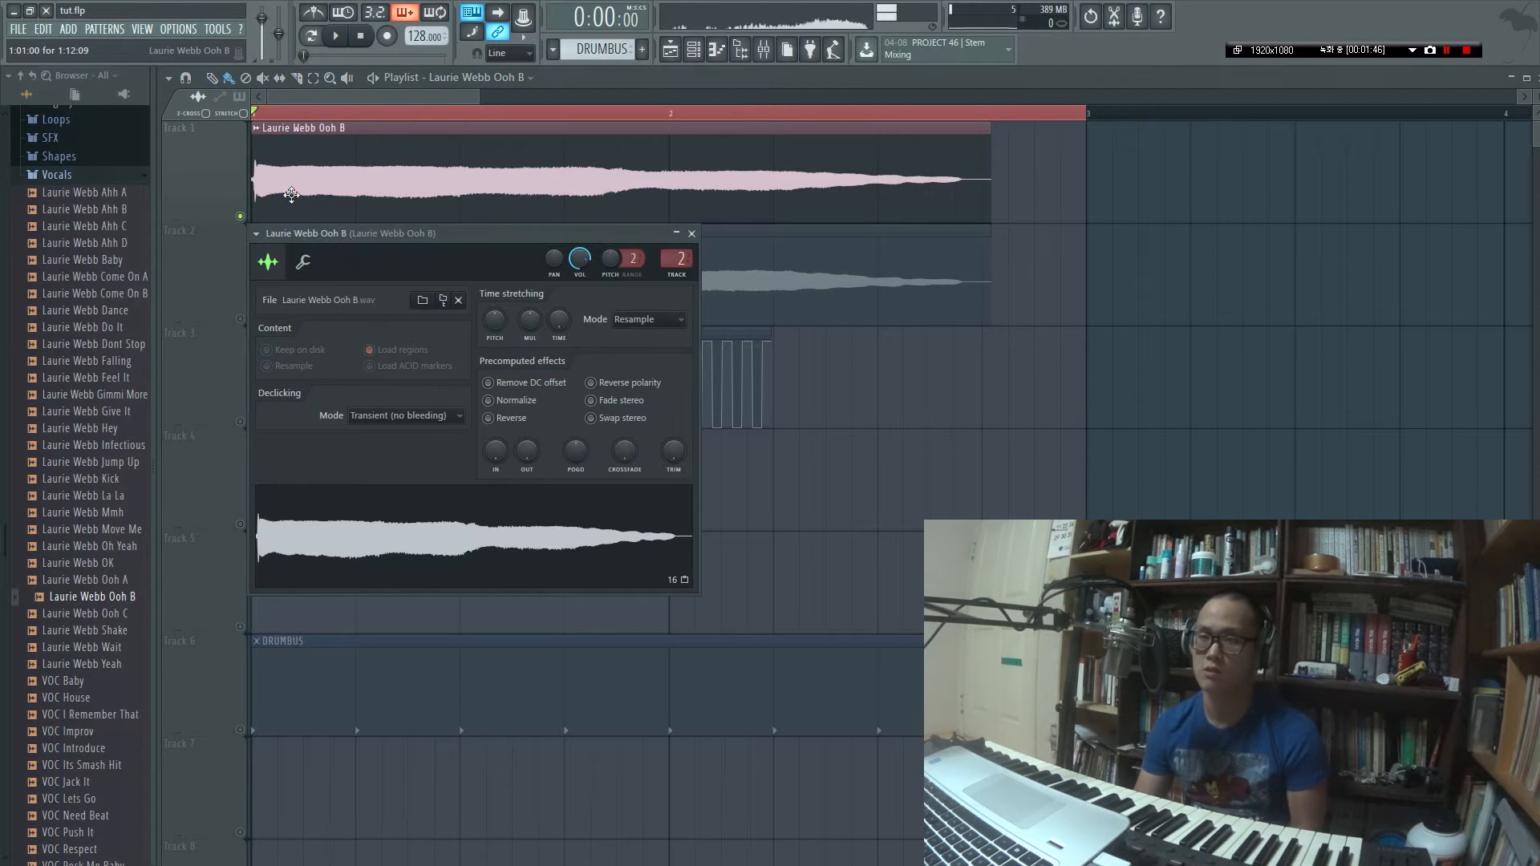
pyautogui.click(382, 541)
pyautogui.press('Escape')
pyautogui.doubleClick(369, 202)
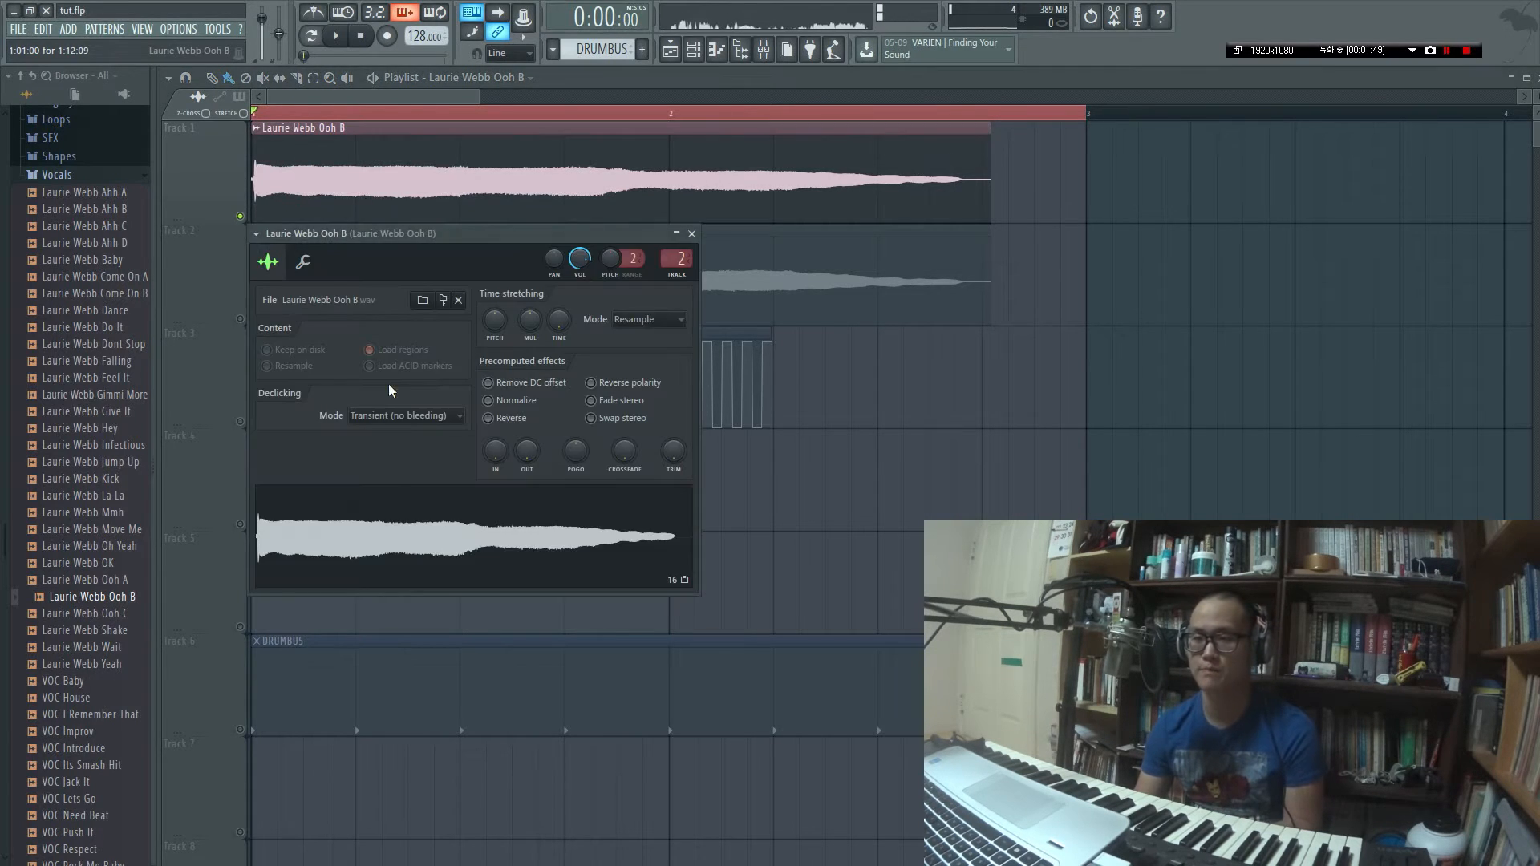
pyautogui.rightClick(411, 533)
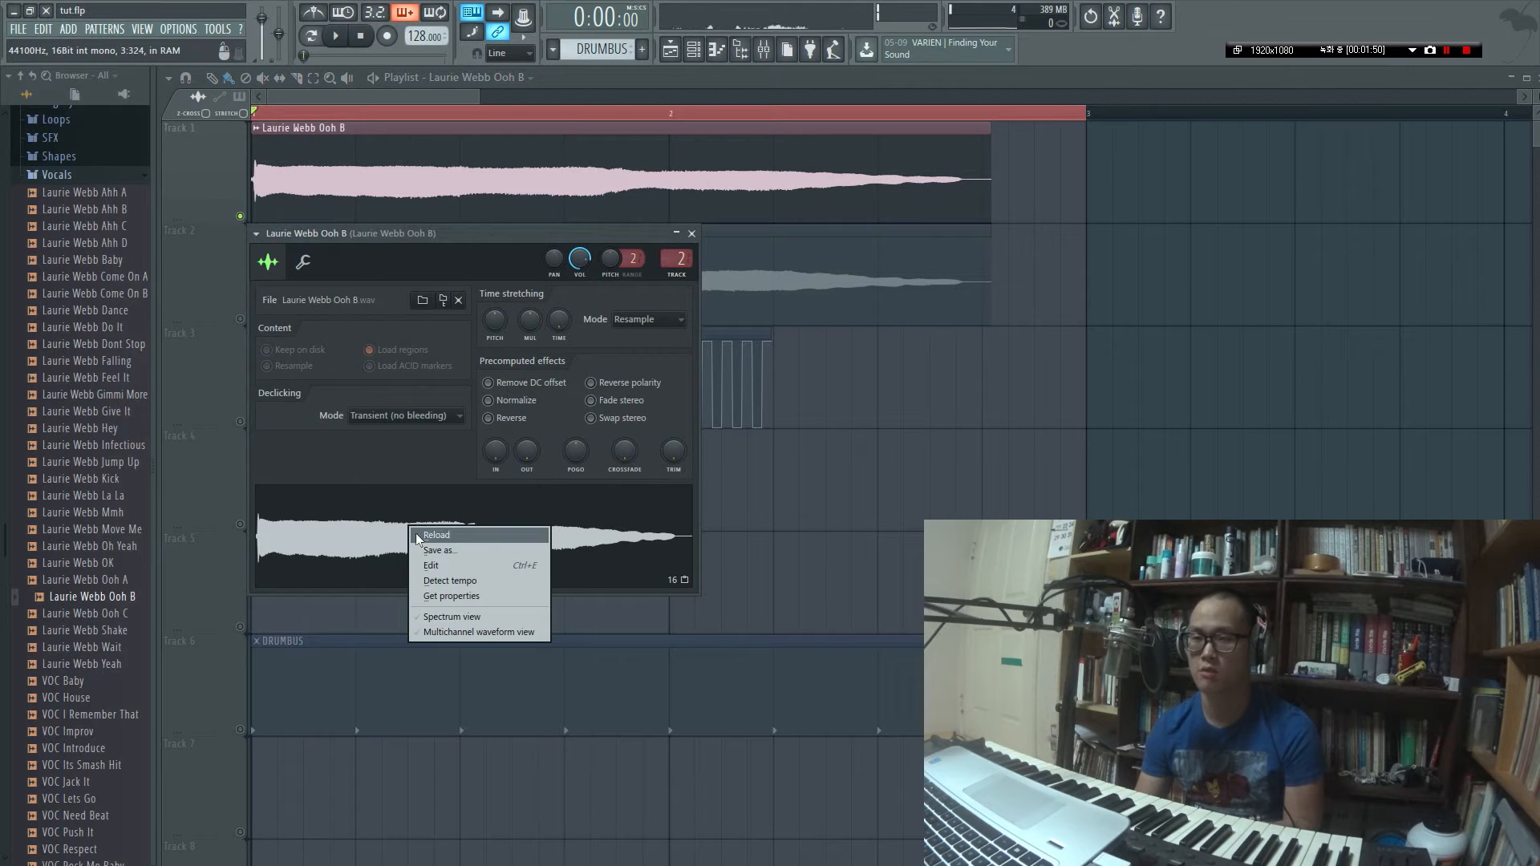
pyautogui.click(451, 570)
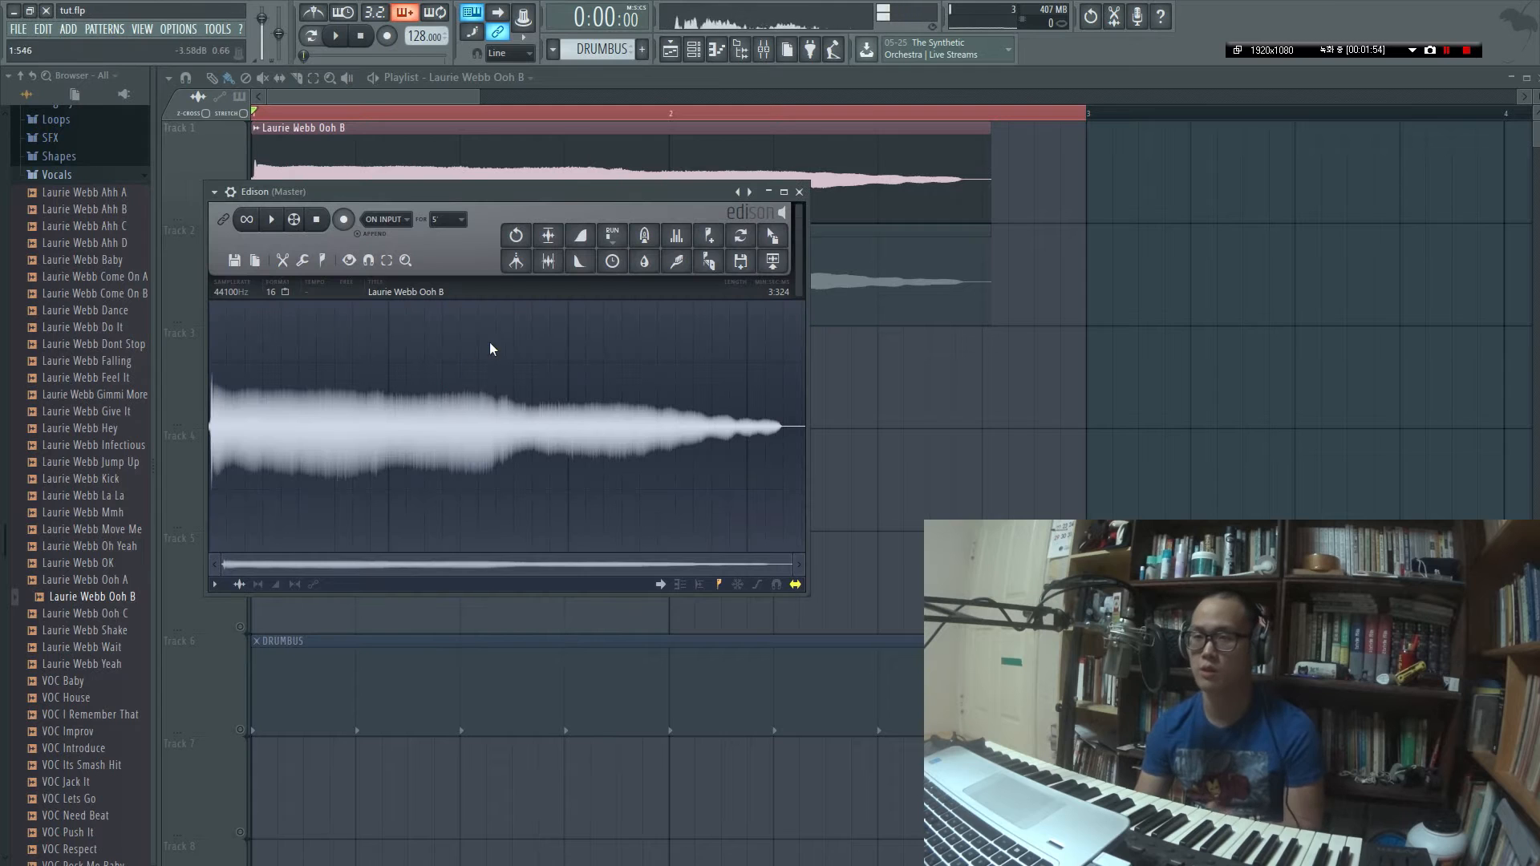
# Raise the sample's coarse pitch to the maximum with the time stretcher / pitch shifter, using the e3 generic method.
pyautogui.click(612, 262)
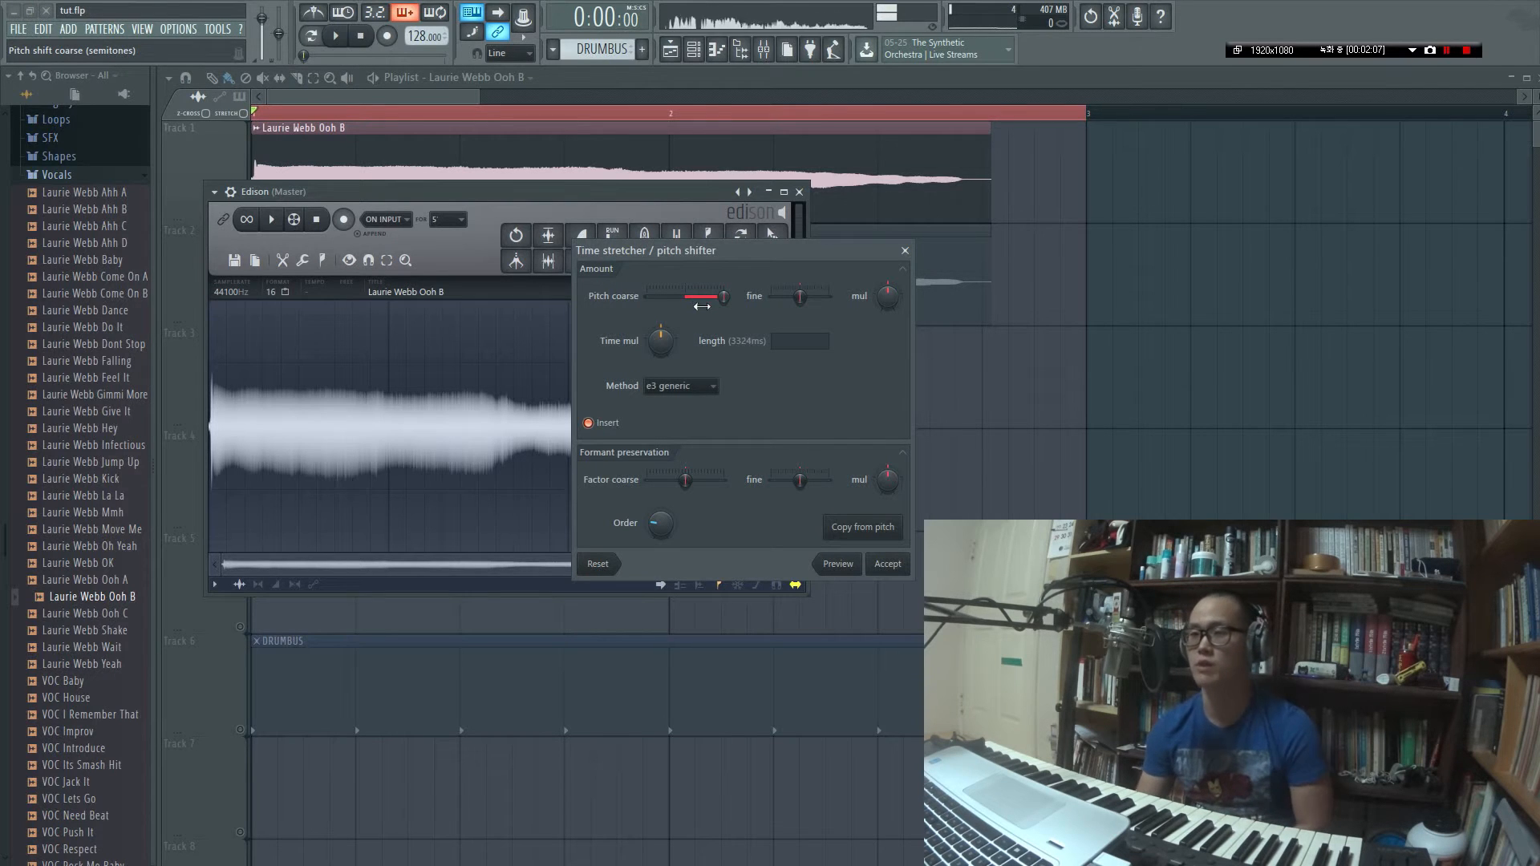
pyautogui.moveTo(702, 306); pyautogui.dragTo(725, 297)
pyautogui.click(887, 566)
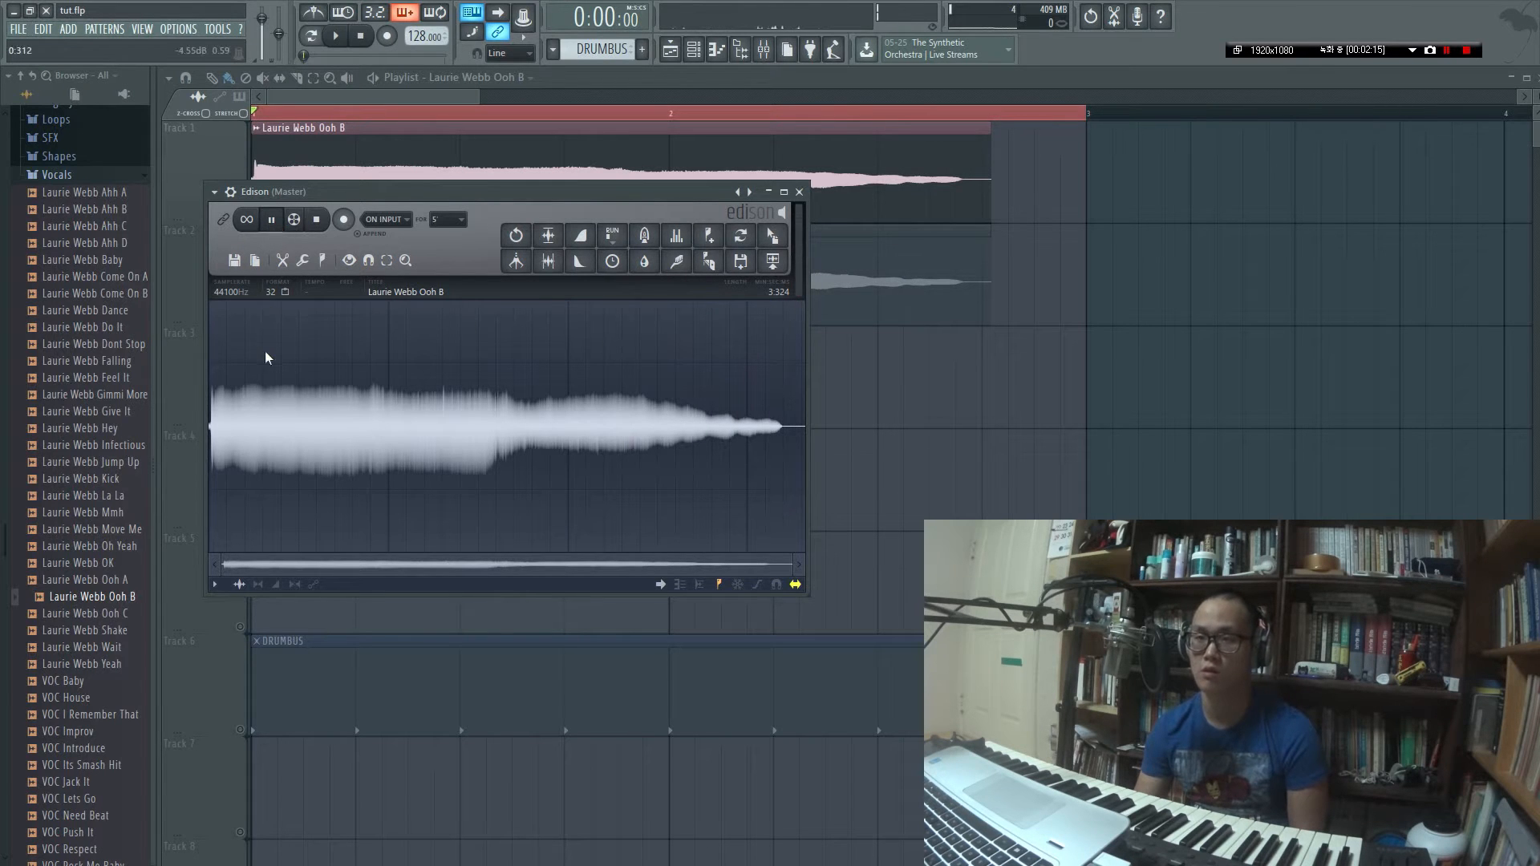
# Show the mixer, move the Edison window aside and play the pitch-shifted vocal in Edison.
pyautogui.click(273, 222)
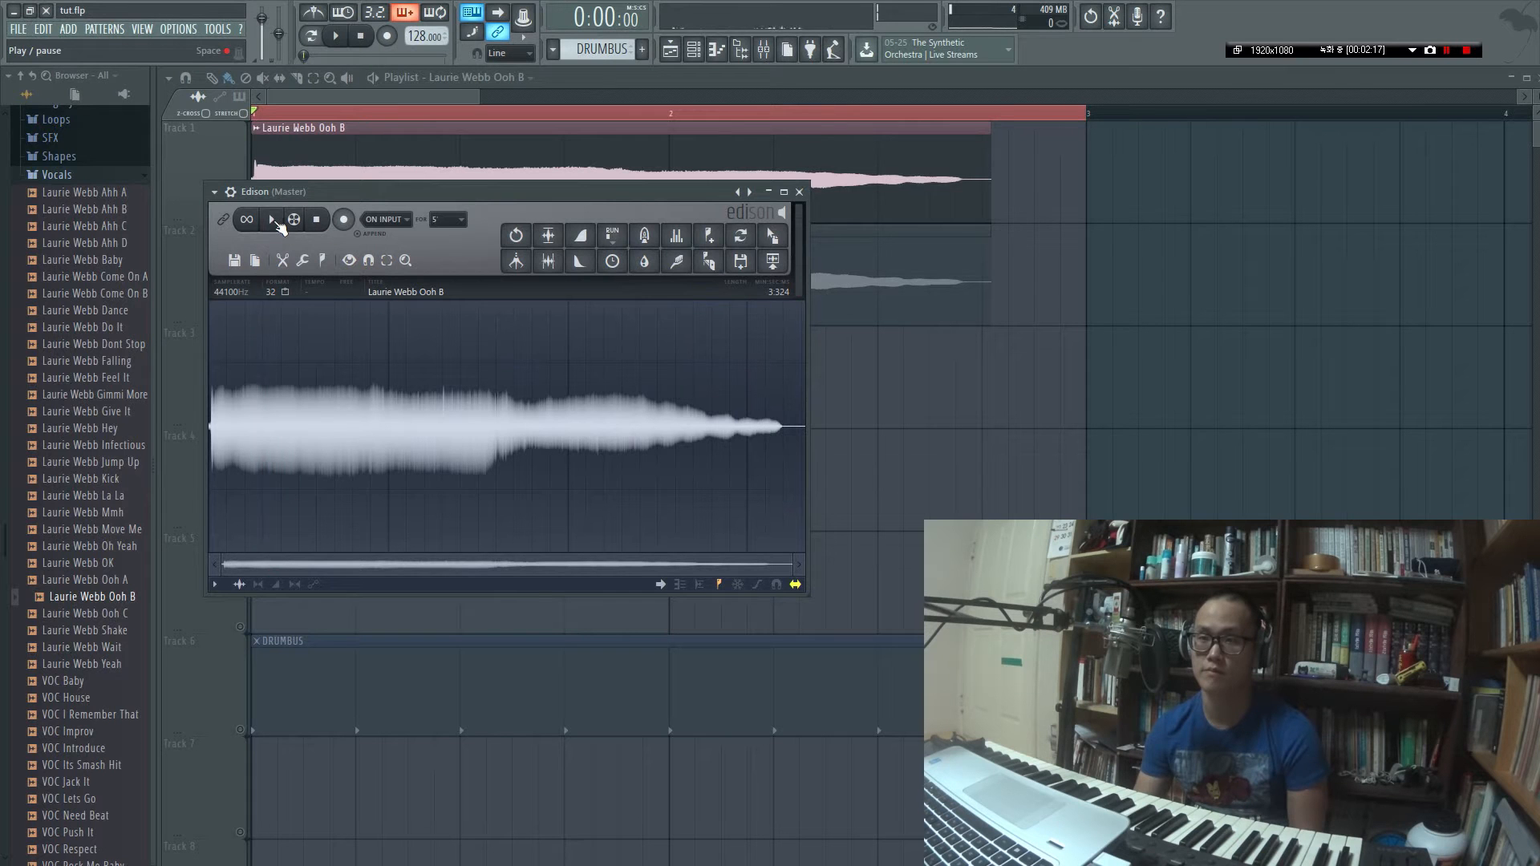
pyautogui.press('F6')
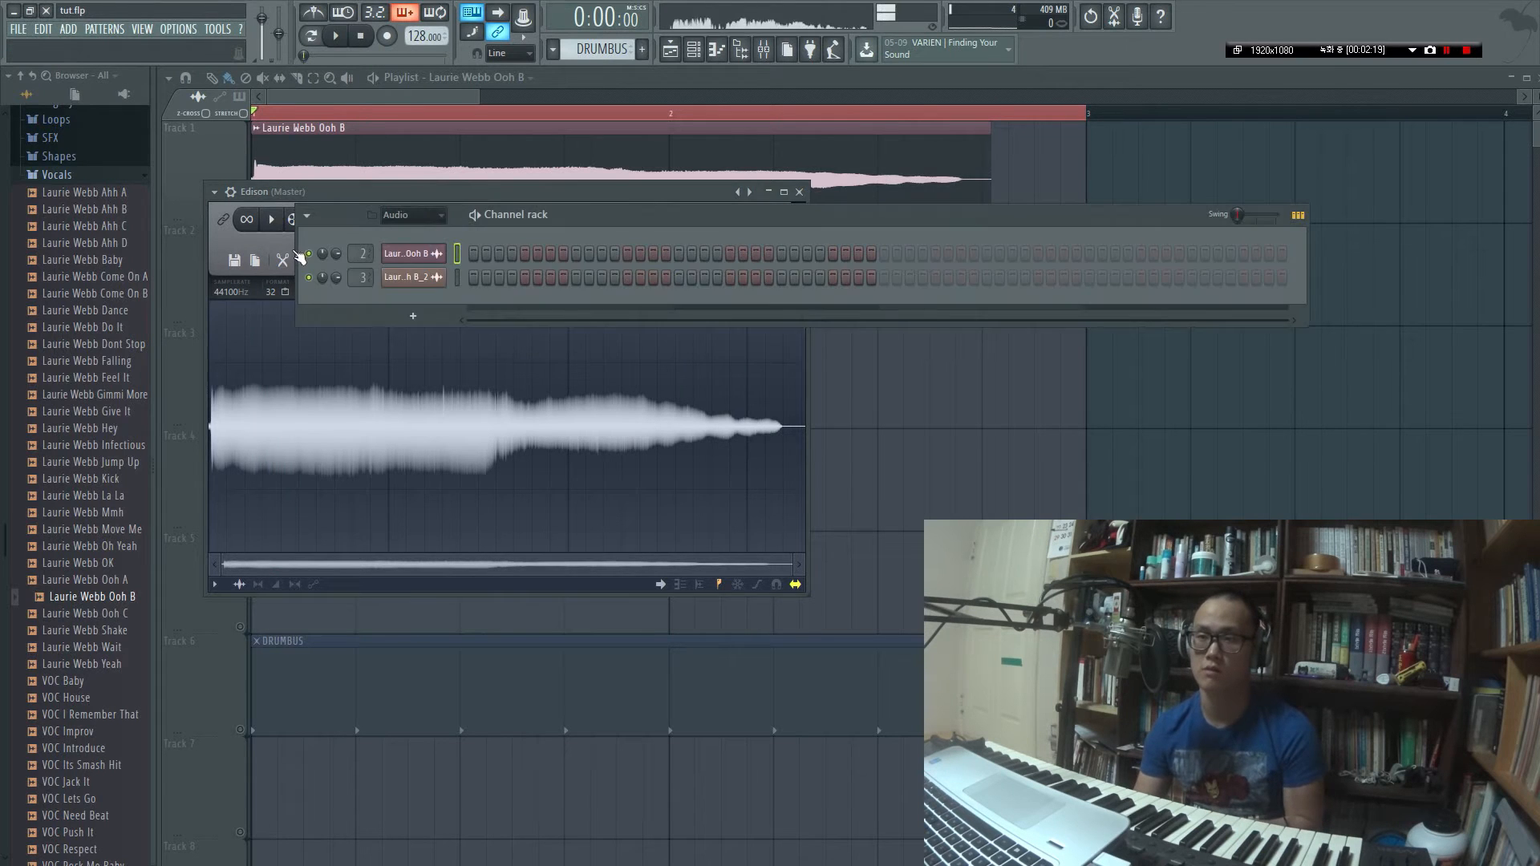
pyautogui.press('F9')
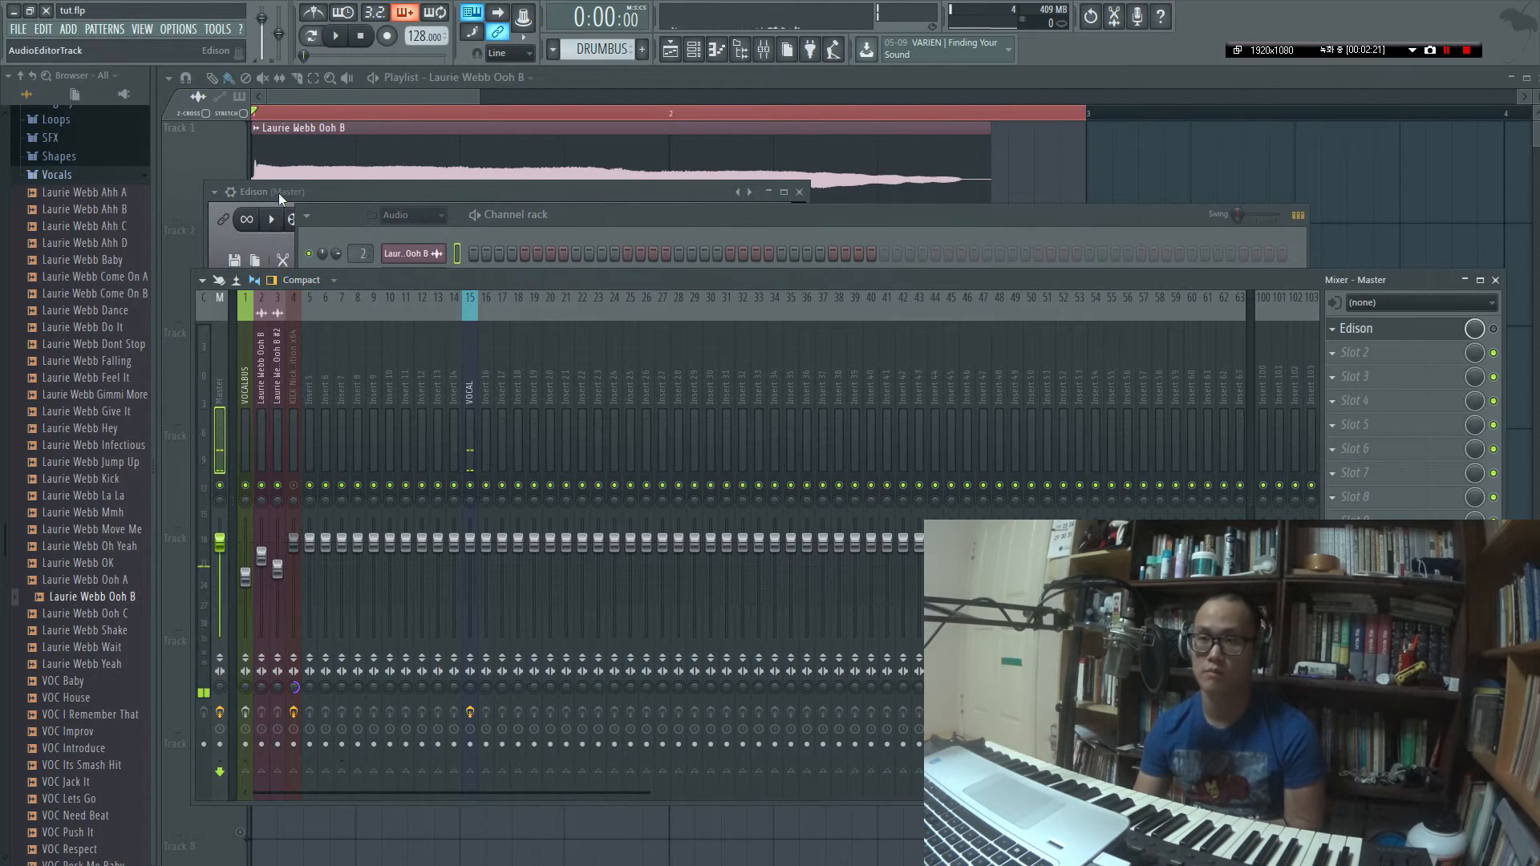
pyautogui.click(272, 219)
pyautogui.moveTo(314, 197); pyautogui.dragTo(565, 200)
pyautogui.click(522, 233)
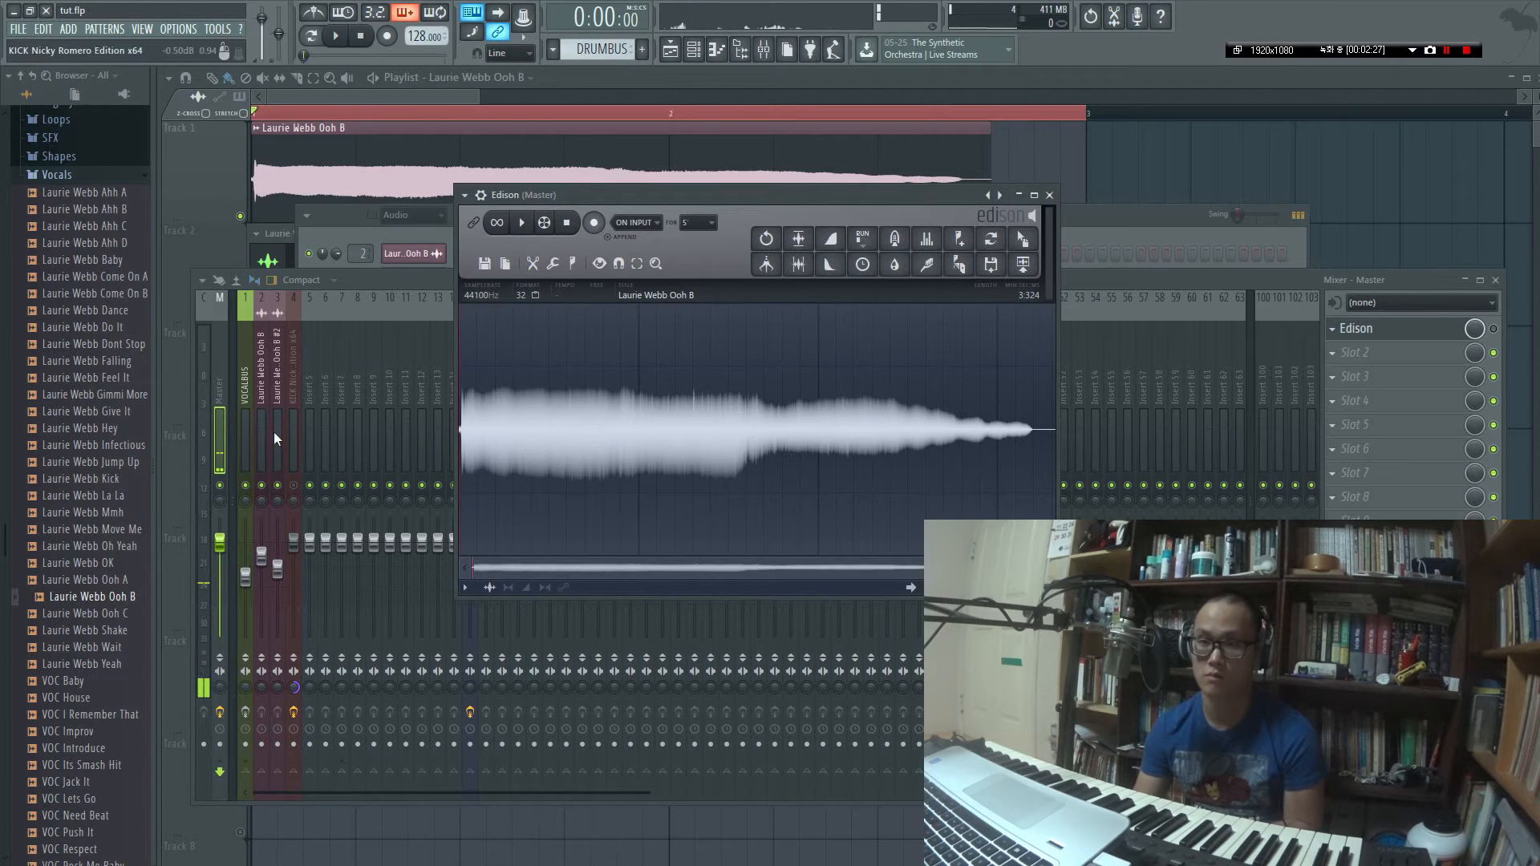
# Unmute the kick insert in the mixer and replay the pitch-shifted vocal in Edison.
pyautogui.click(295, 487)
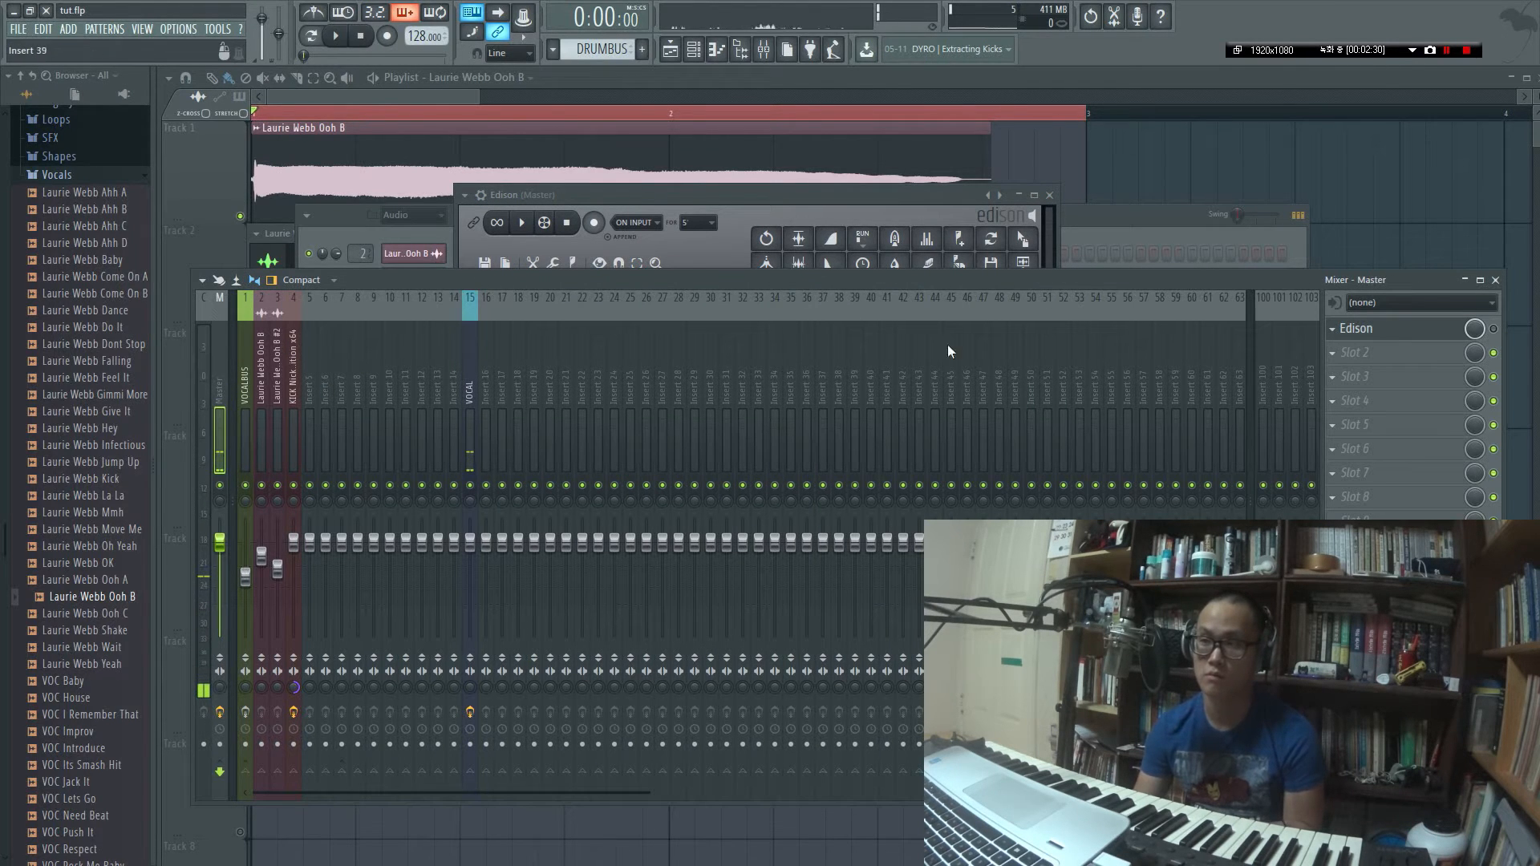
pyautogui.click(720, 195)
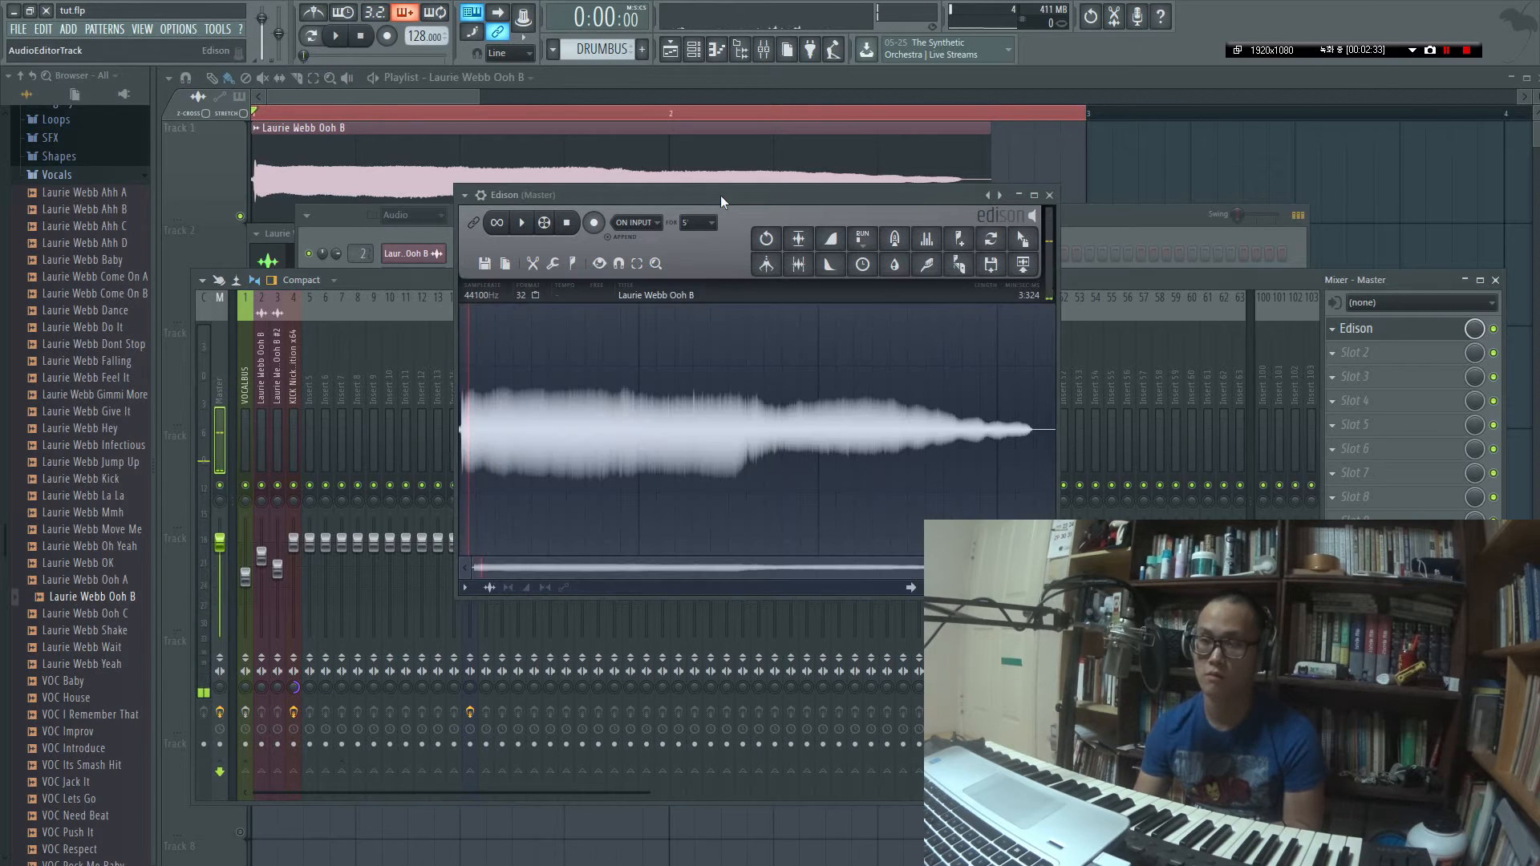
pyautogui.click(522, 225)
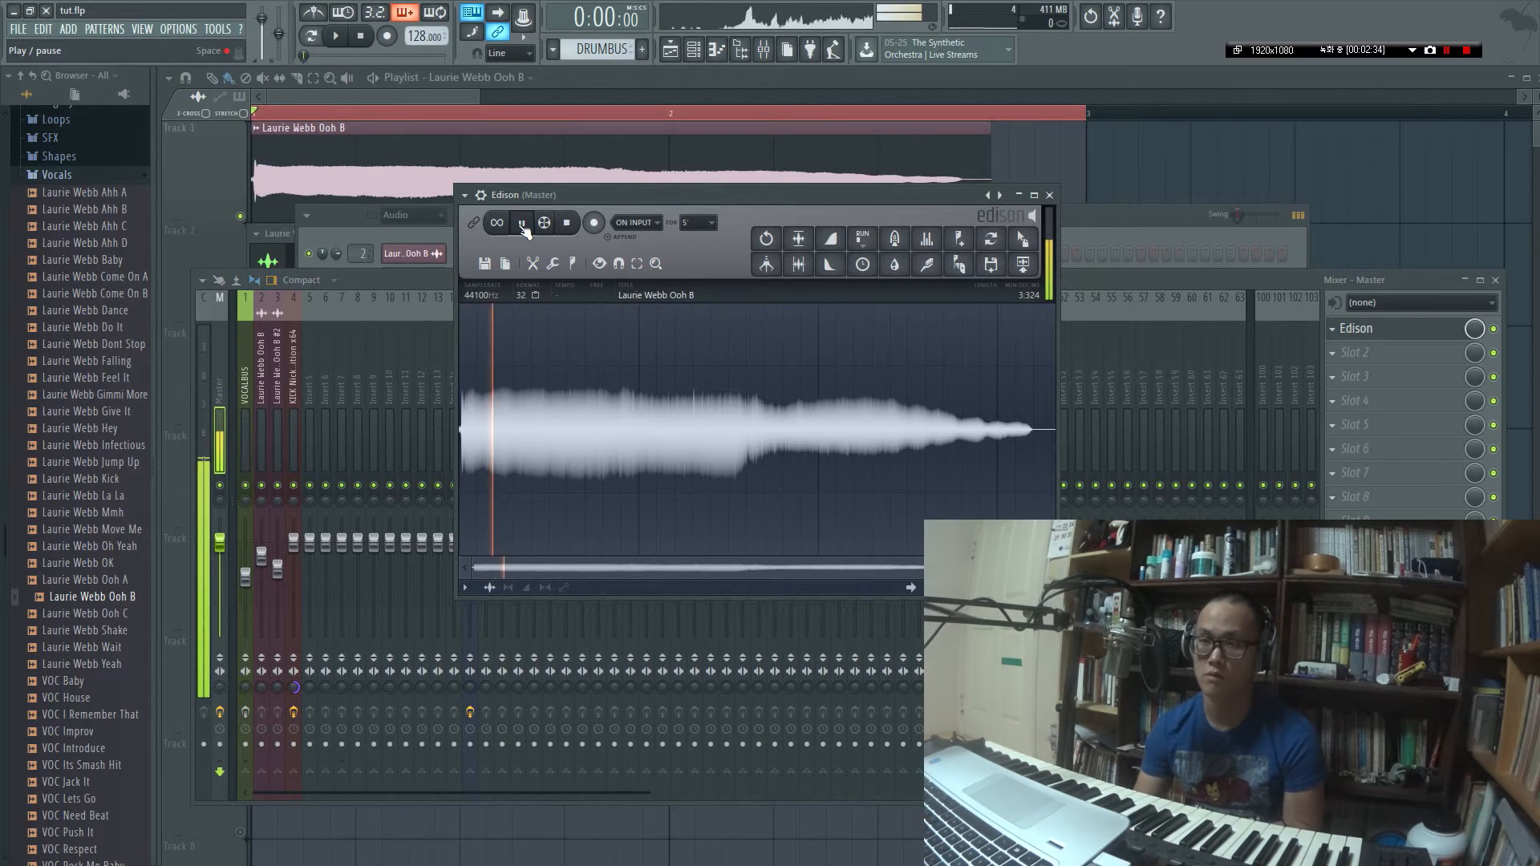
pyautogui.click(567, 224)
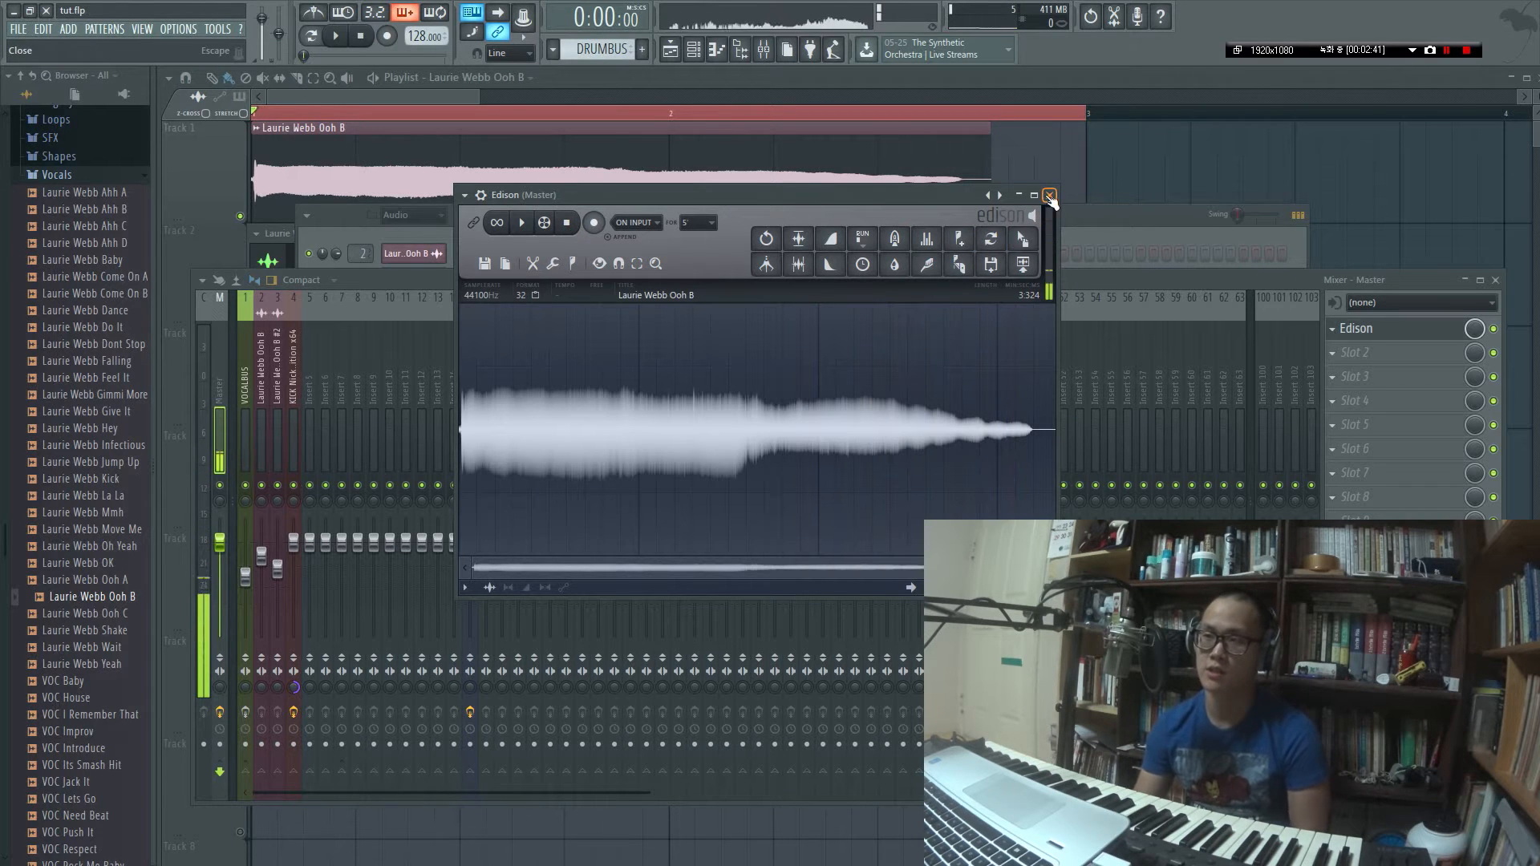
# Close Edison, unmute Track 2 in the playlist and play the Laurie Webb Ooh B_2 clip with Track 1 muted.
pyautogui.click(1049, 196)
pyautogui.rightClick(1165, 164)
pyautogui.click(240, 319)
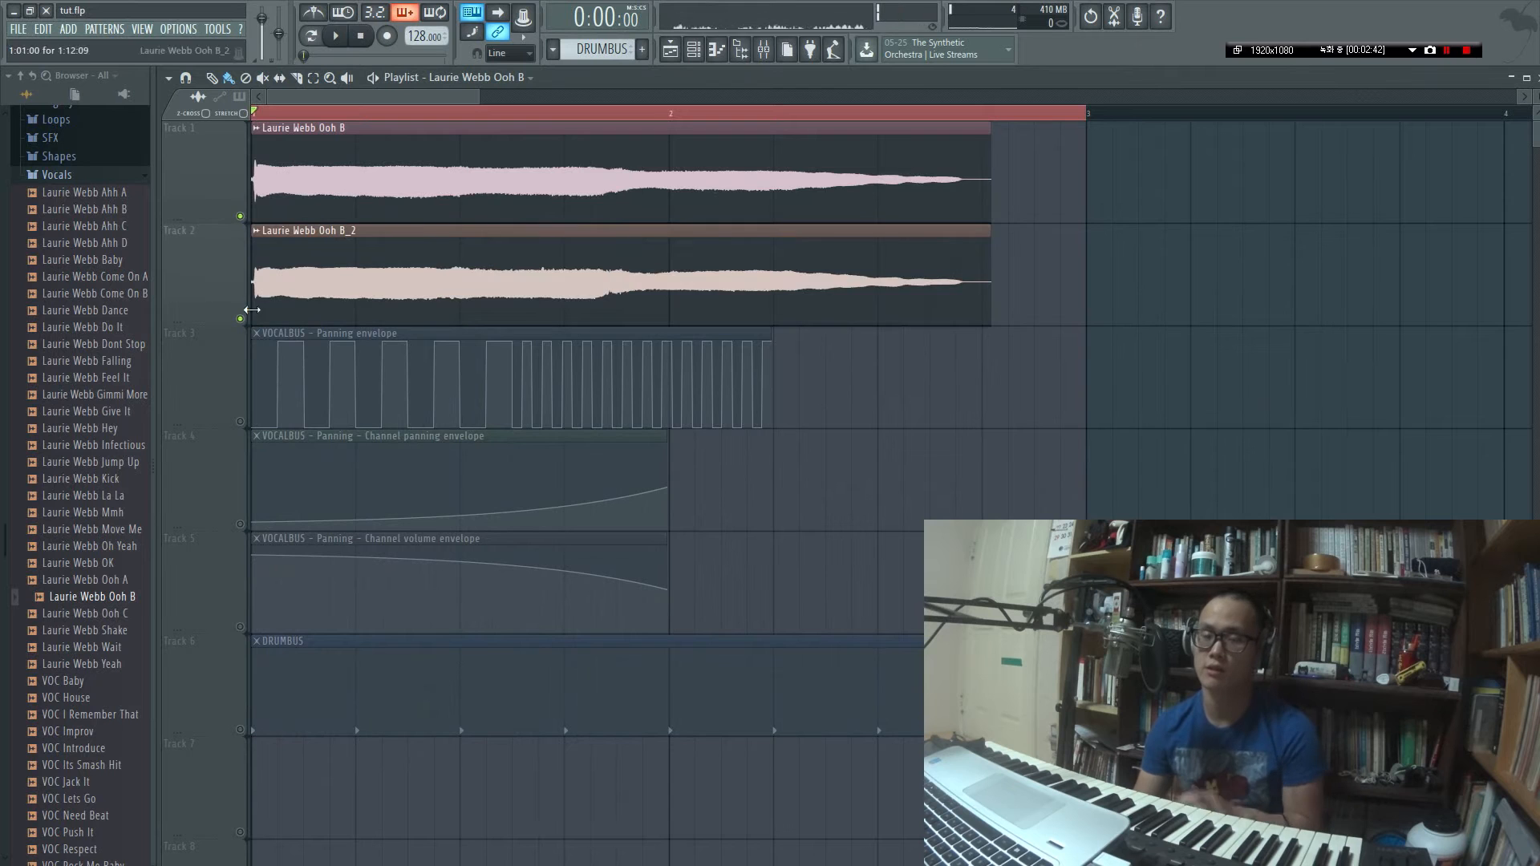
pyautogui.press('space')
pyautogui.click(240, 217)
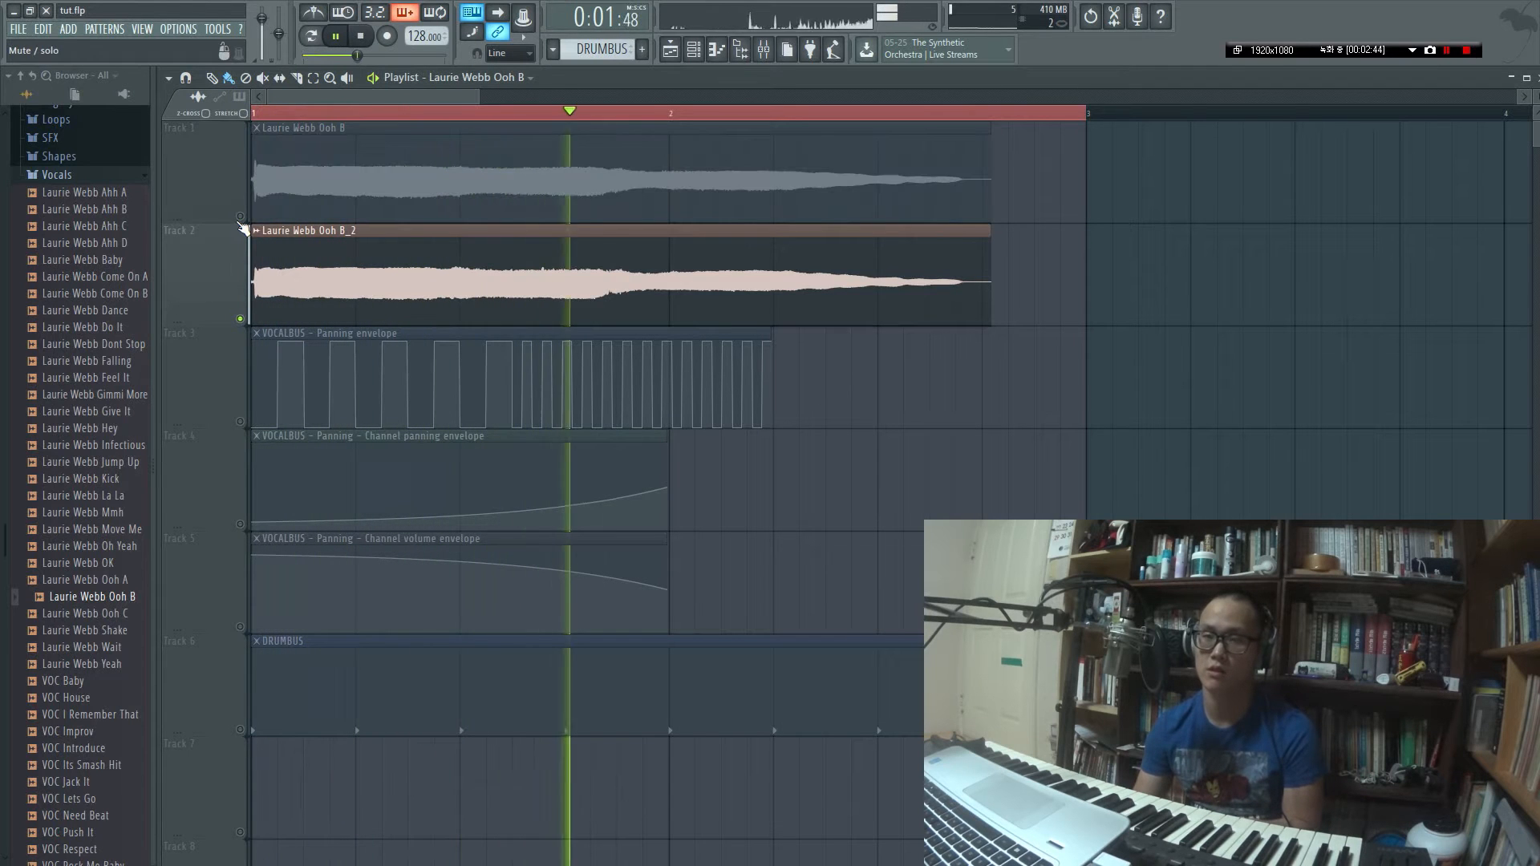
pyautogui.press('space')
# Unmute Track 1 and play the Laurie Webb Ooh B and Ooh B_2 clips together.
pyautogui.click(240, 217)
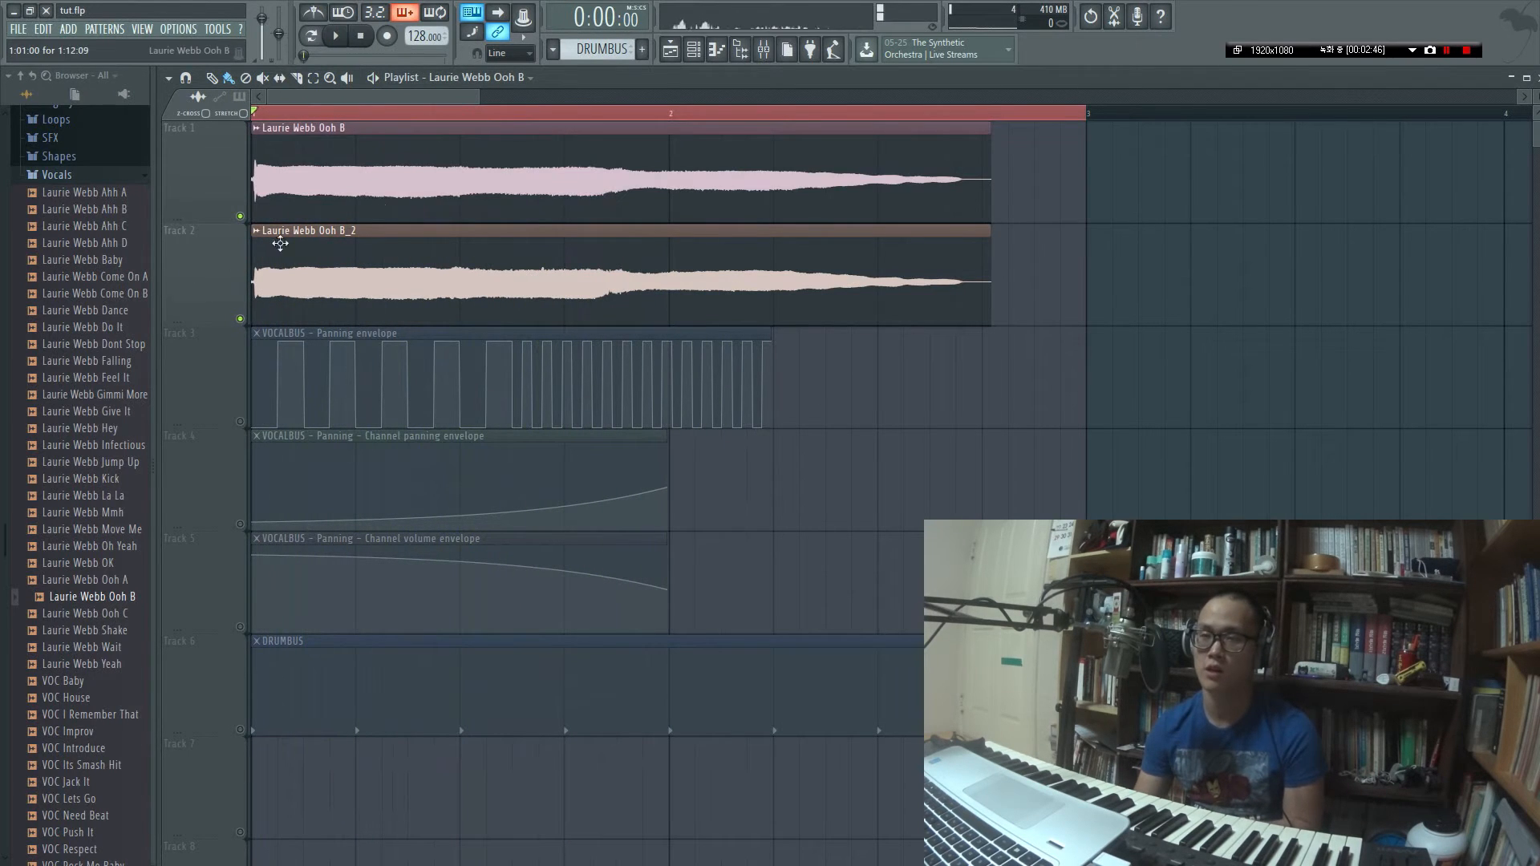
pyautogui.press('space')
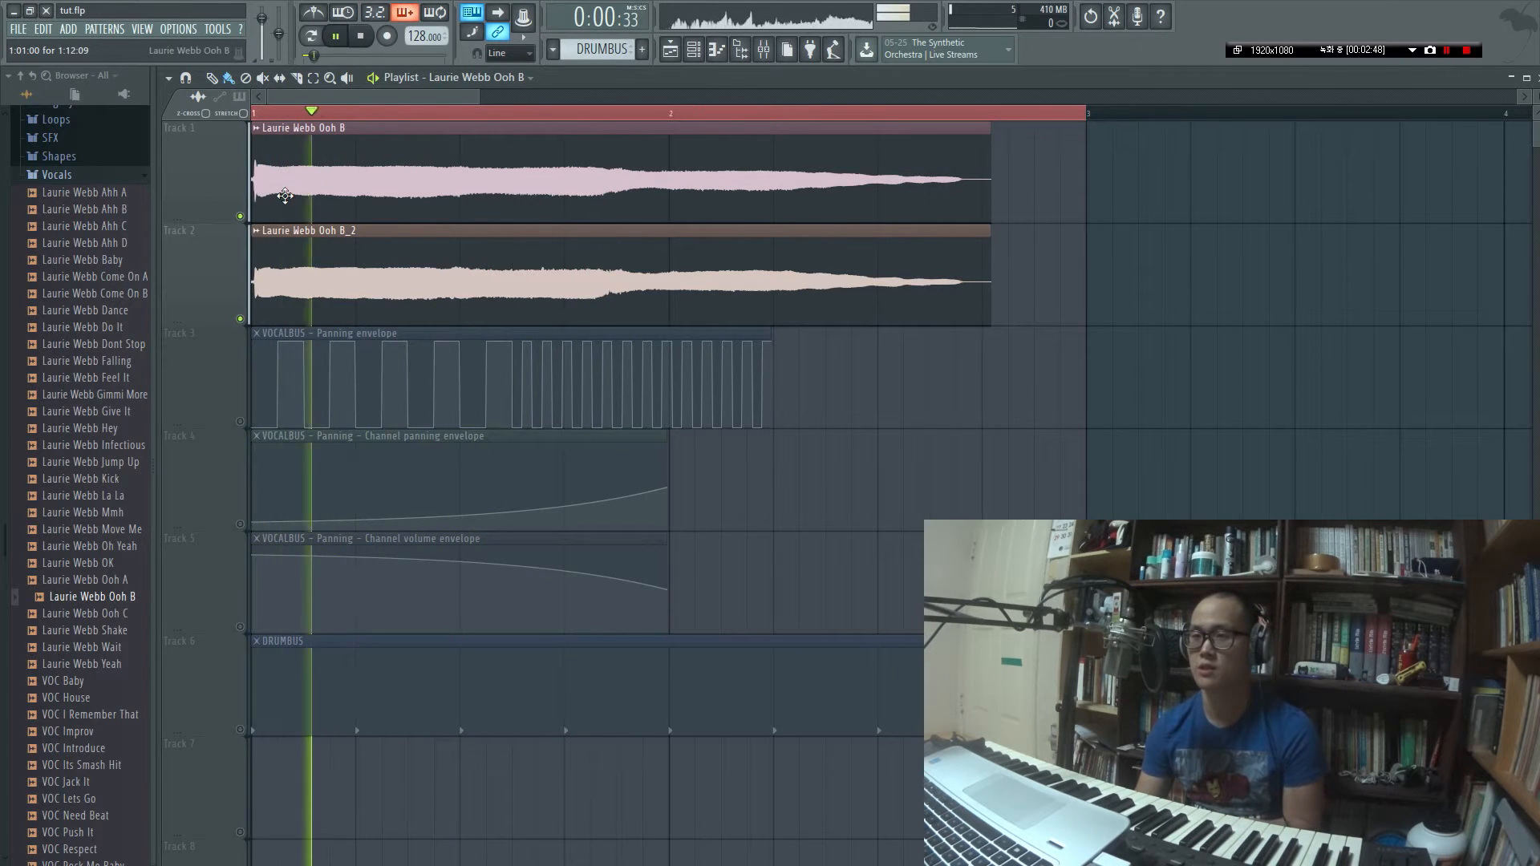
pyautogui.press('space')
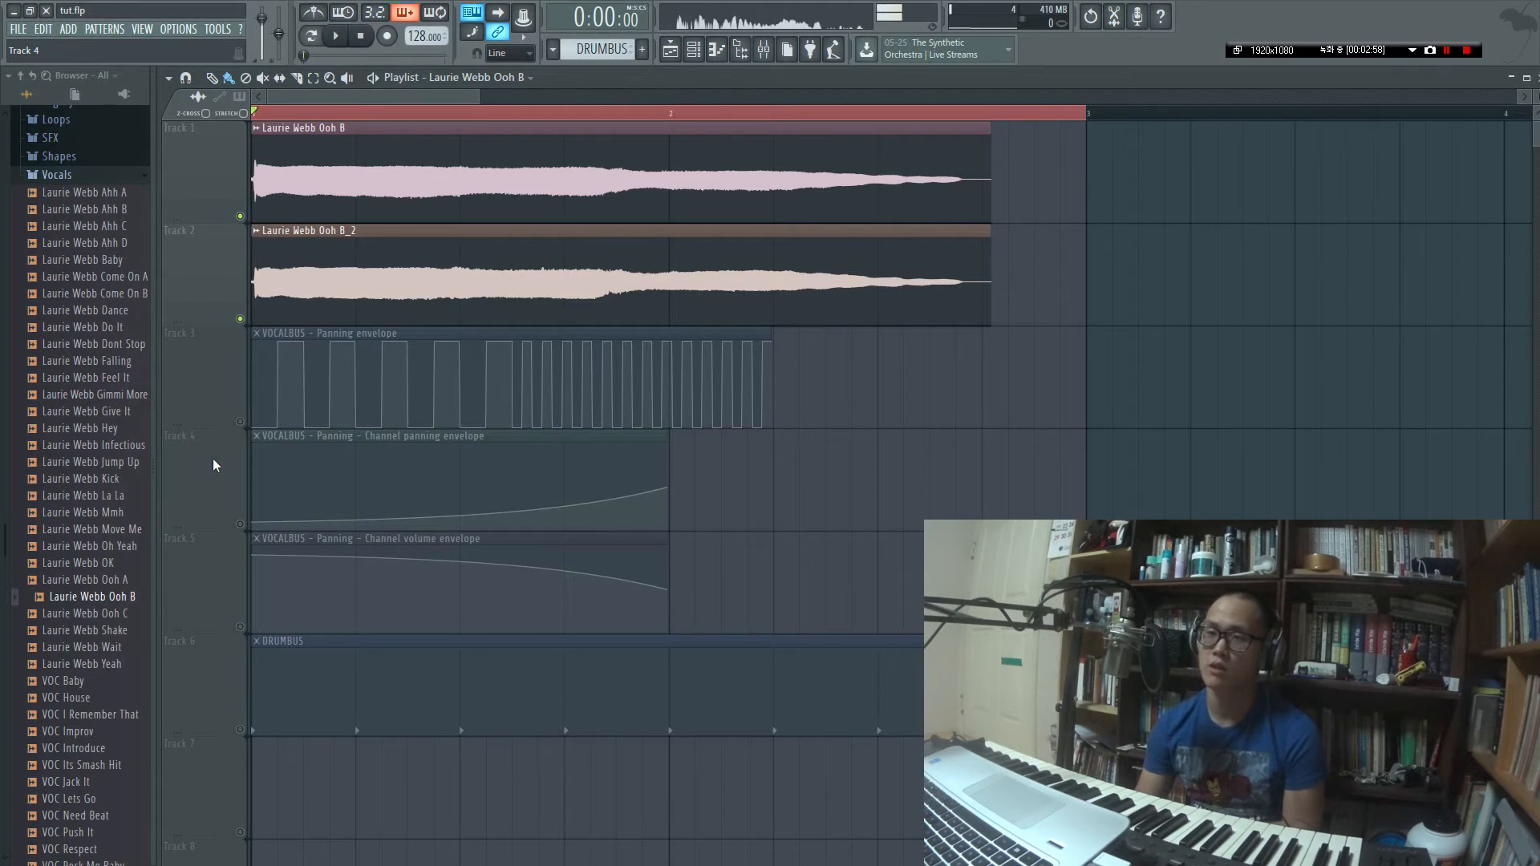
# Show the mixer and select the VOCALBUS insert to view its effects chain.
pyautogui.press('Tab')
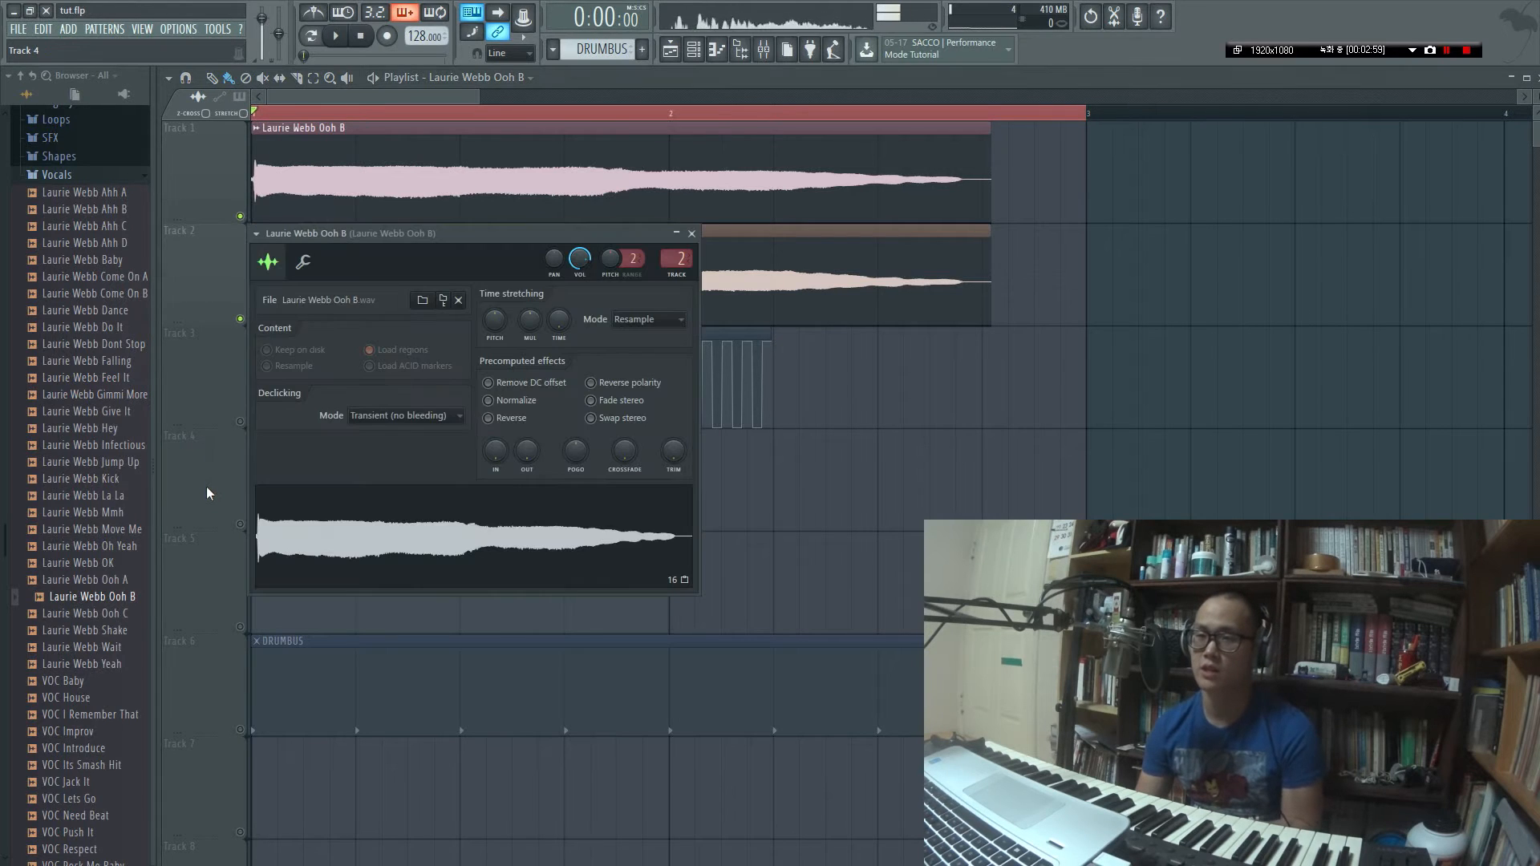
pyautogui.click(691, 235)
pyautogui.press('F6')
pyautogui.press('F9')
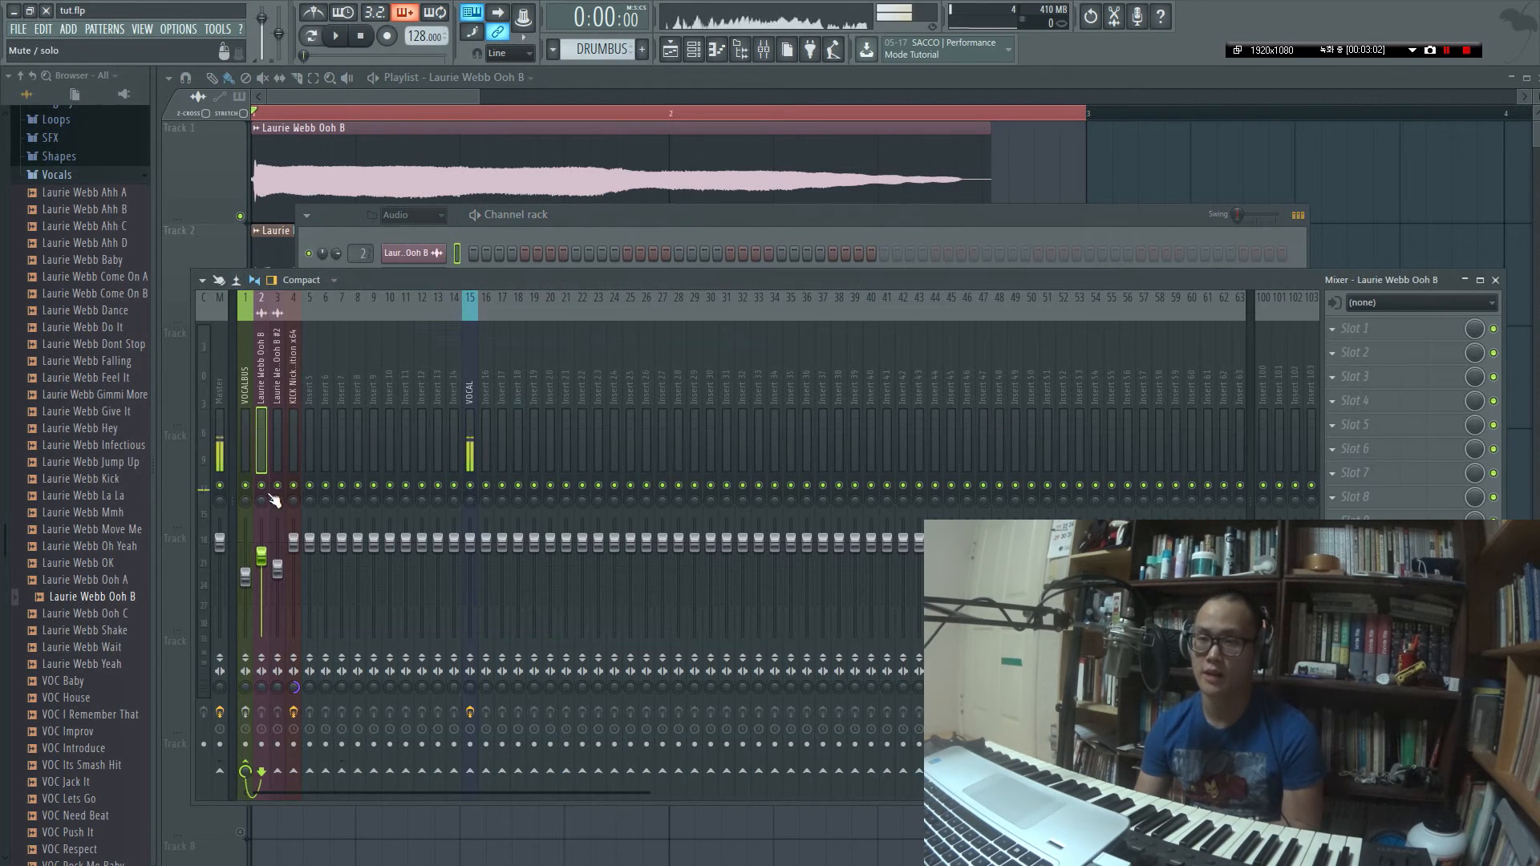
pyautogui.click(245, 395)
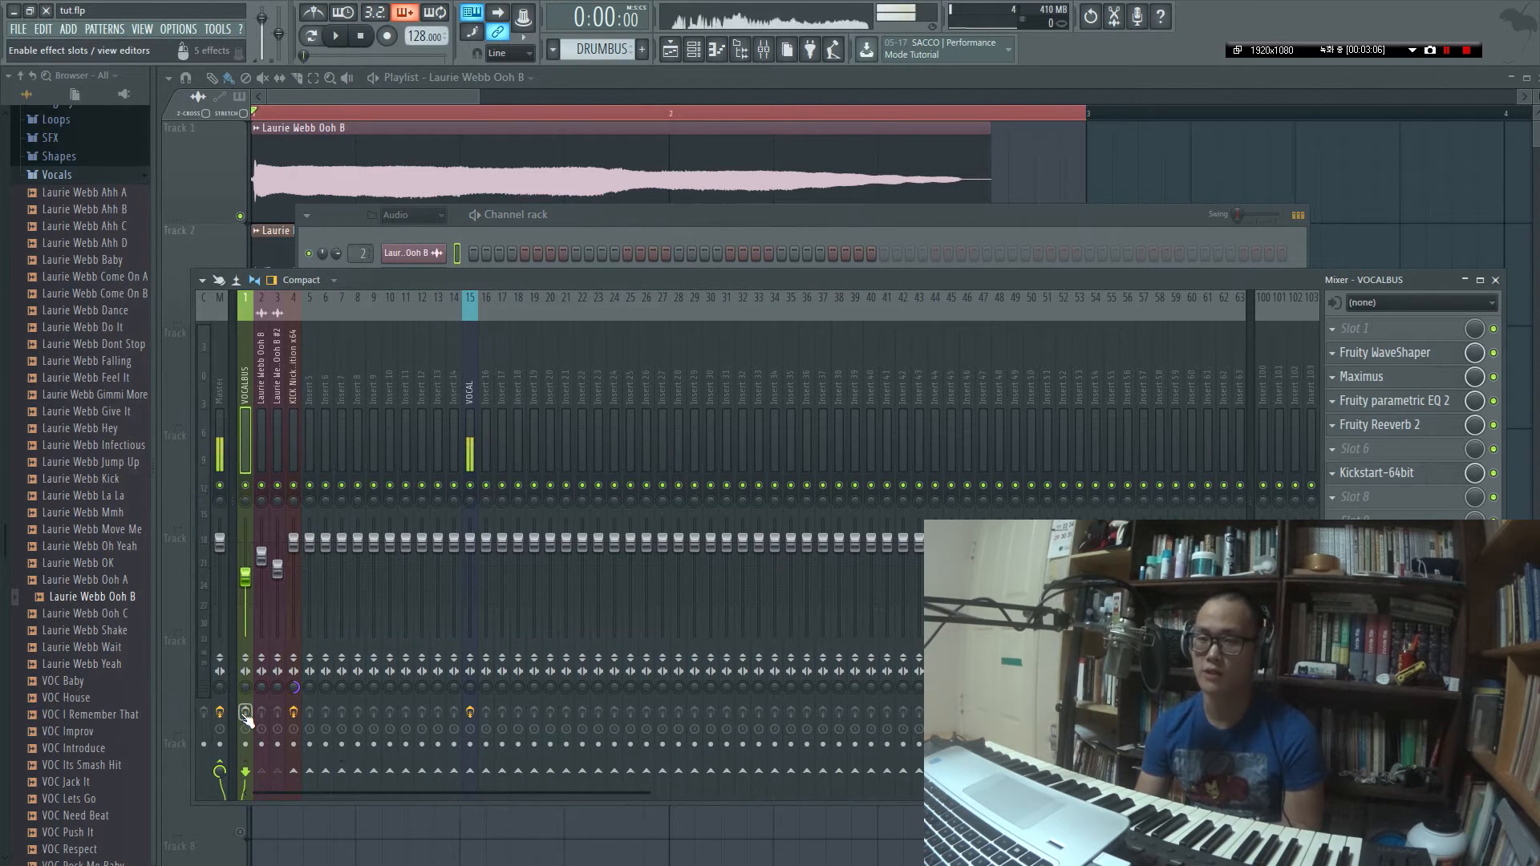
# Return to the playlist, unmute all tracks and briefly play the full arrangement.
pyautogui.click(1201, 177)
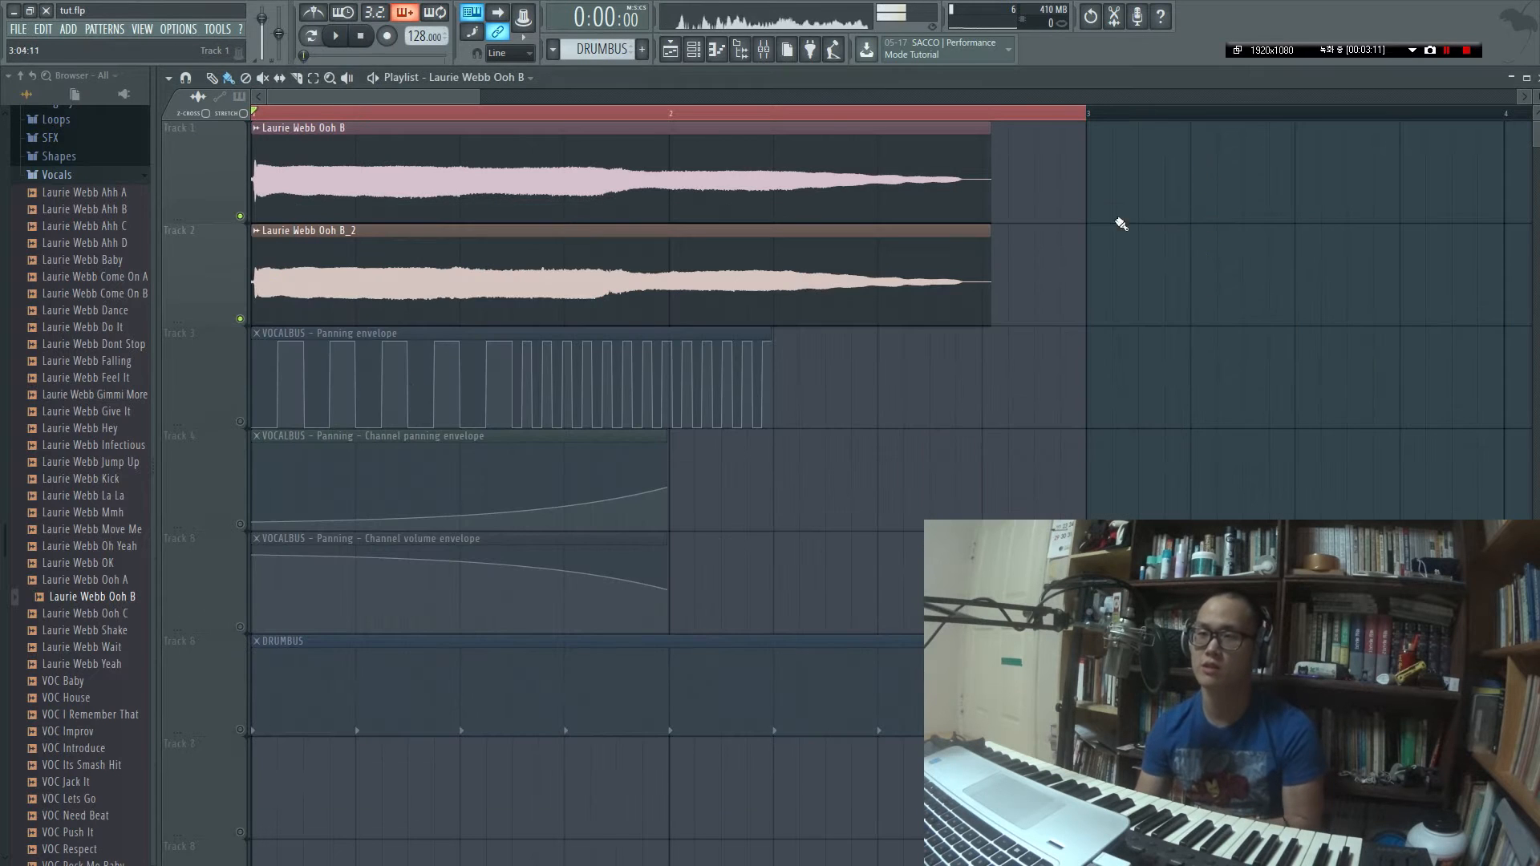
pyautogui.rightClick(240, 319)
pyautogui.rightClick(240, 320)
pyautogui.press('space')
pyautogui.press('space')
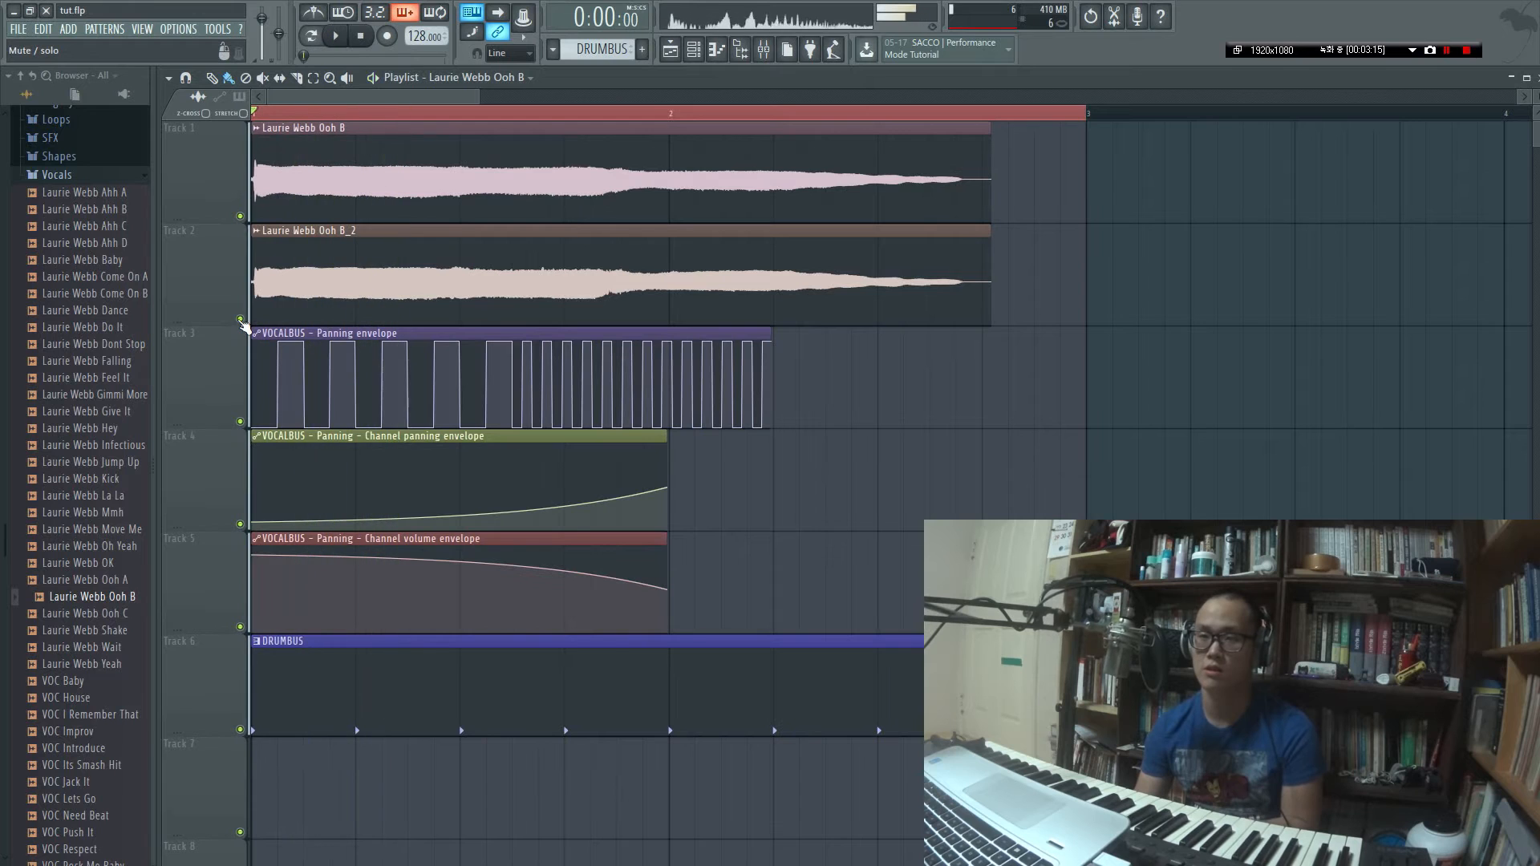
# Mute Track 6, delete its DRUMBUS pattern clip from the playlist and play the remaining vocal arrangement.
pyautogui.click(240, 729)
pyautogui.press('space')
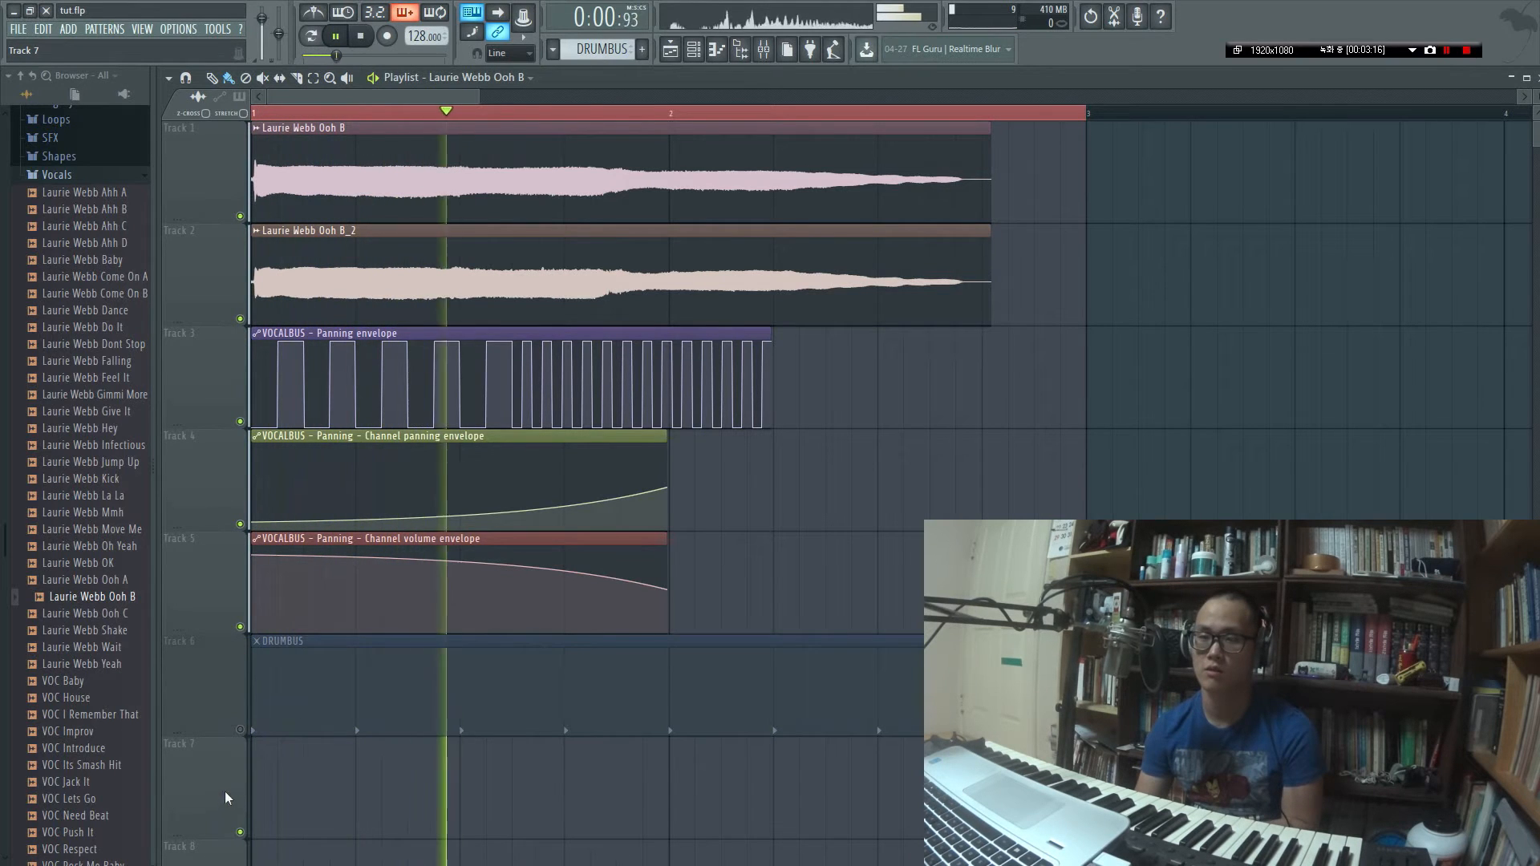
pyautogui.rightClick(368, 711)
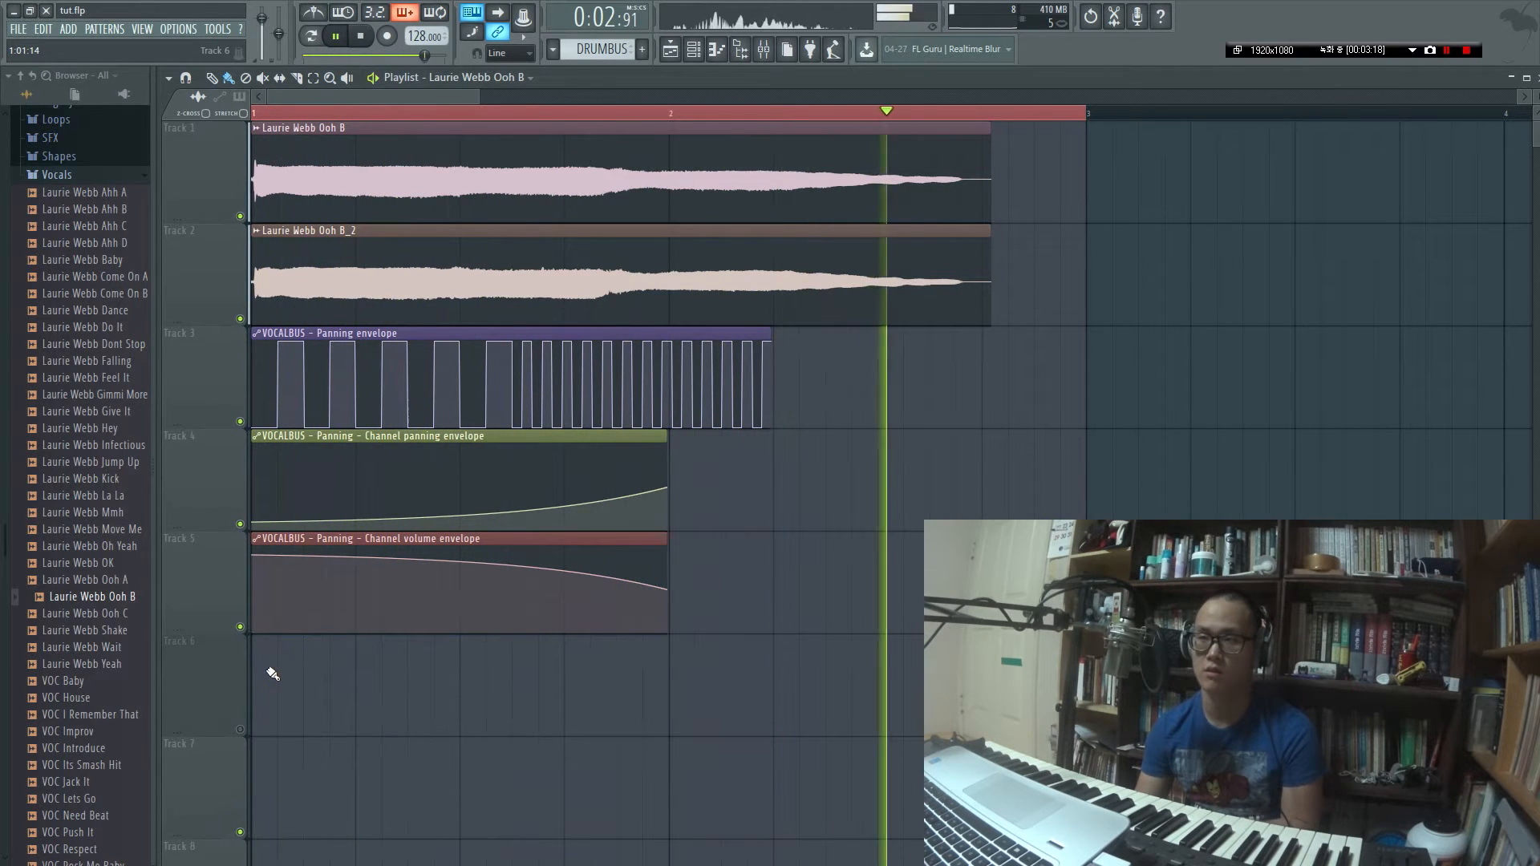
pyautogui.press('space')
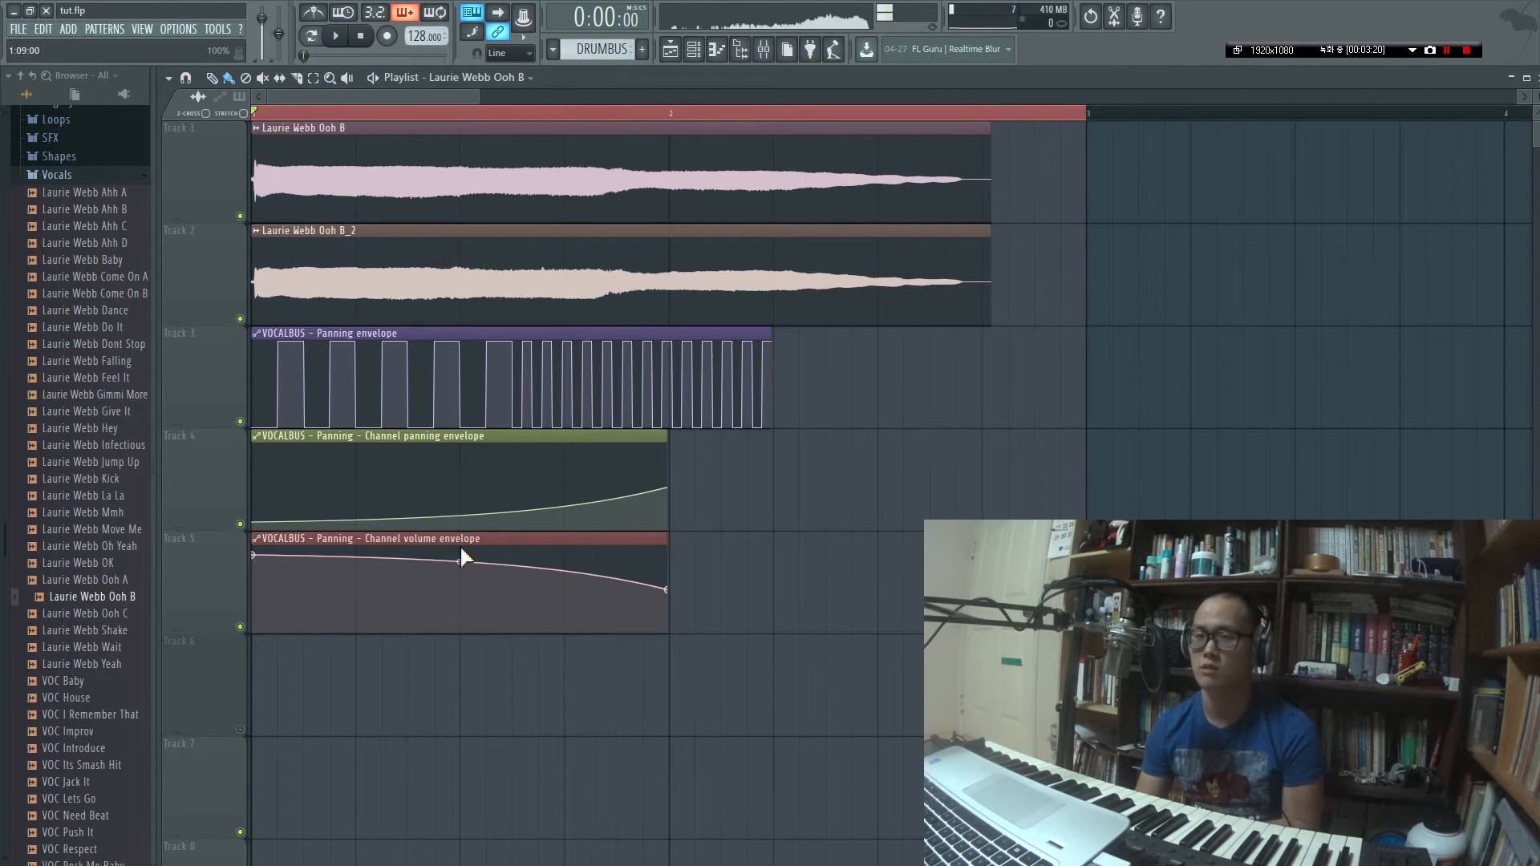
# Solo Track 1, play the Laurie Webb Ooh B clip with the mixer shown and return to the playlist.
pyautogui.rightClick(241, 321)
pyautogui.click(241, 218)
pyautogui.click(241, 320)
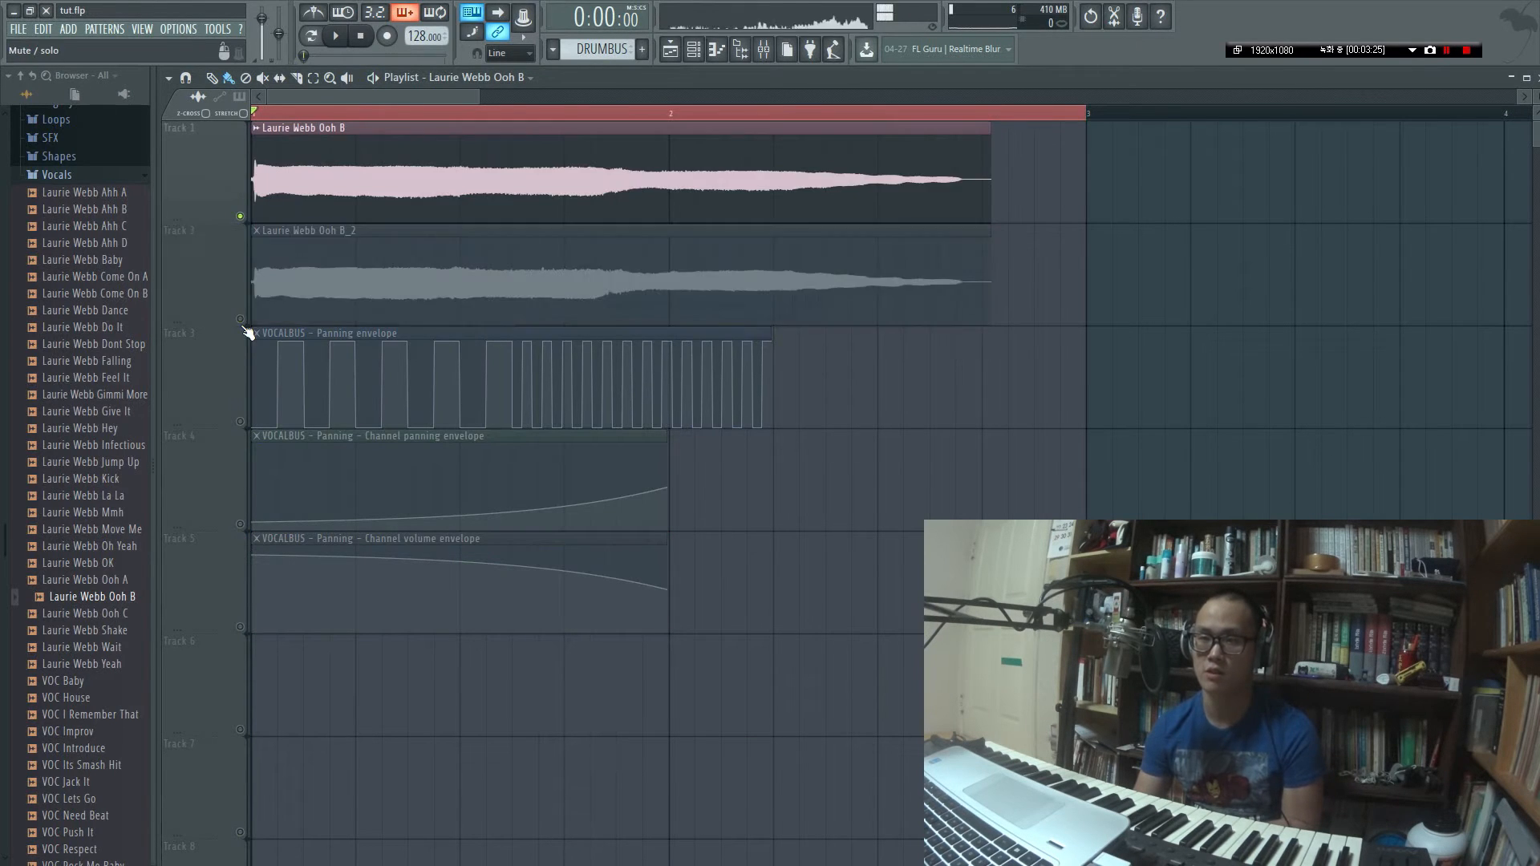
pyautogui.press('F6')
pyautogui.press('F9')
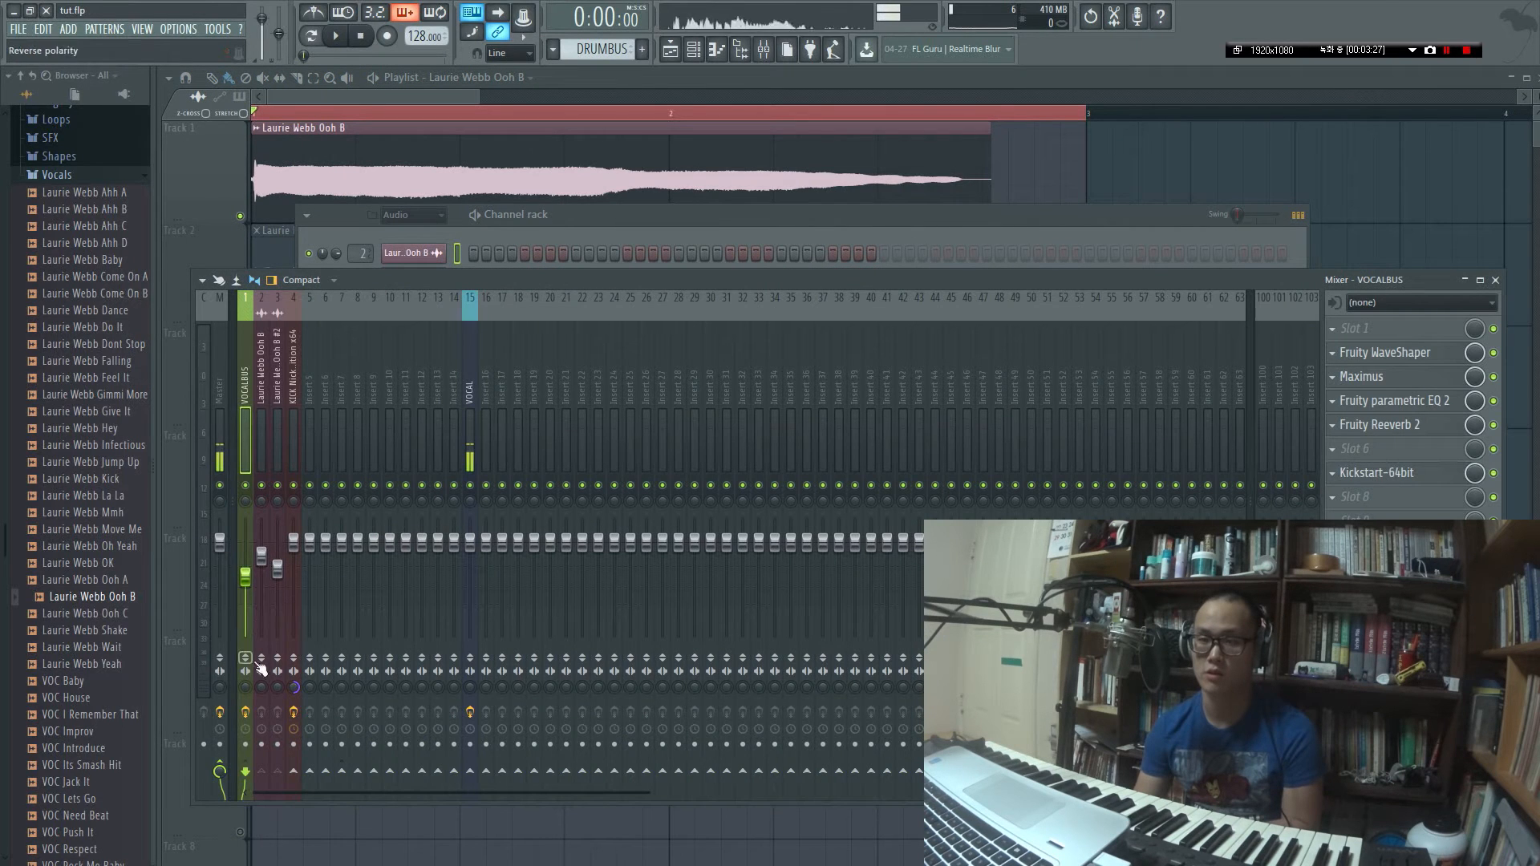
pyautogui.press('space')
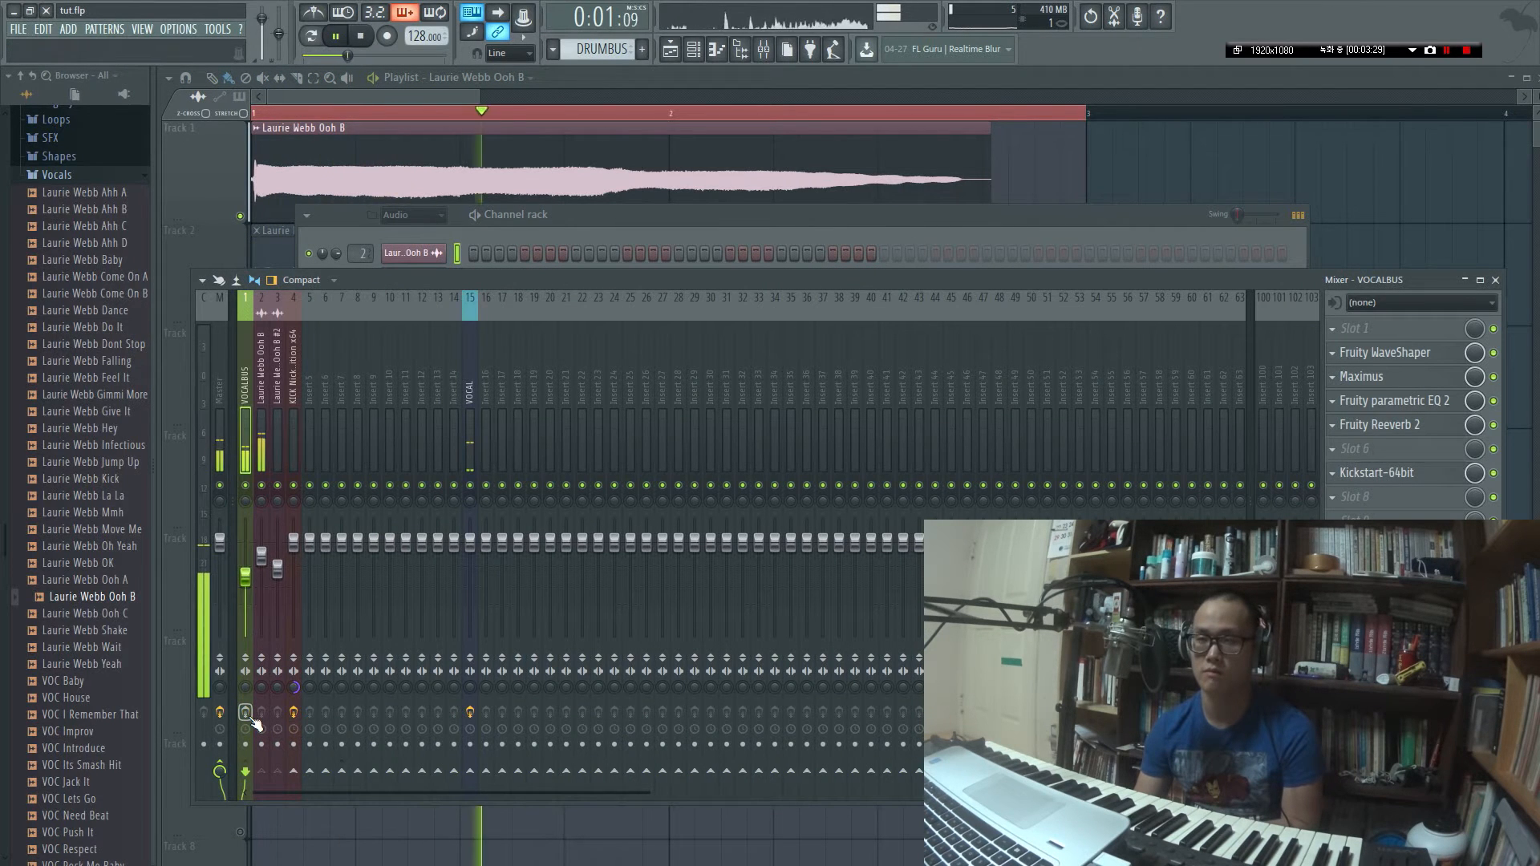
pyautogui.press('space')
pyautogui.rightClick(1192, 190)
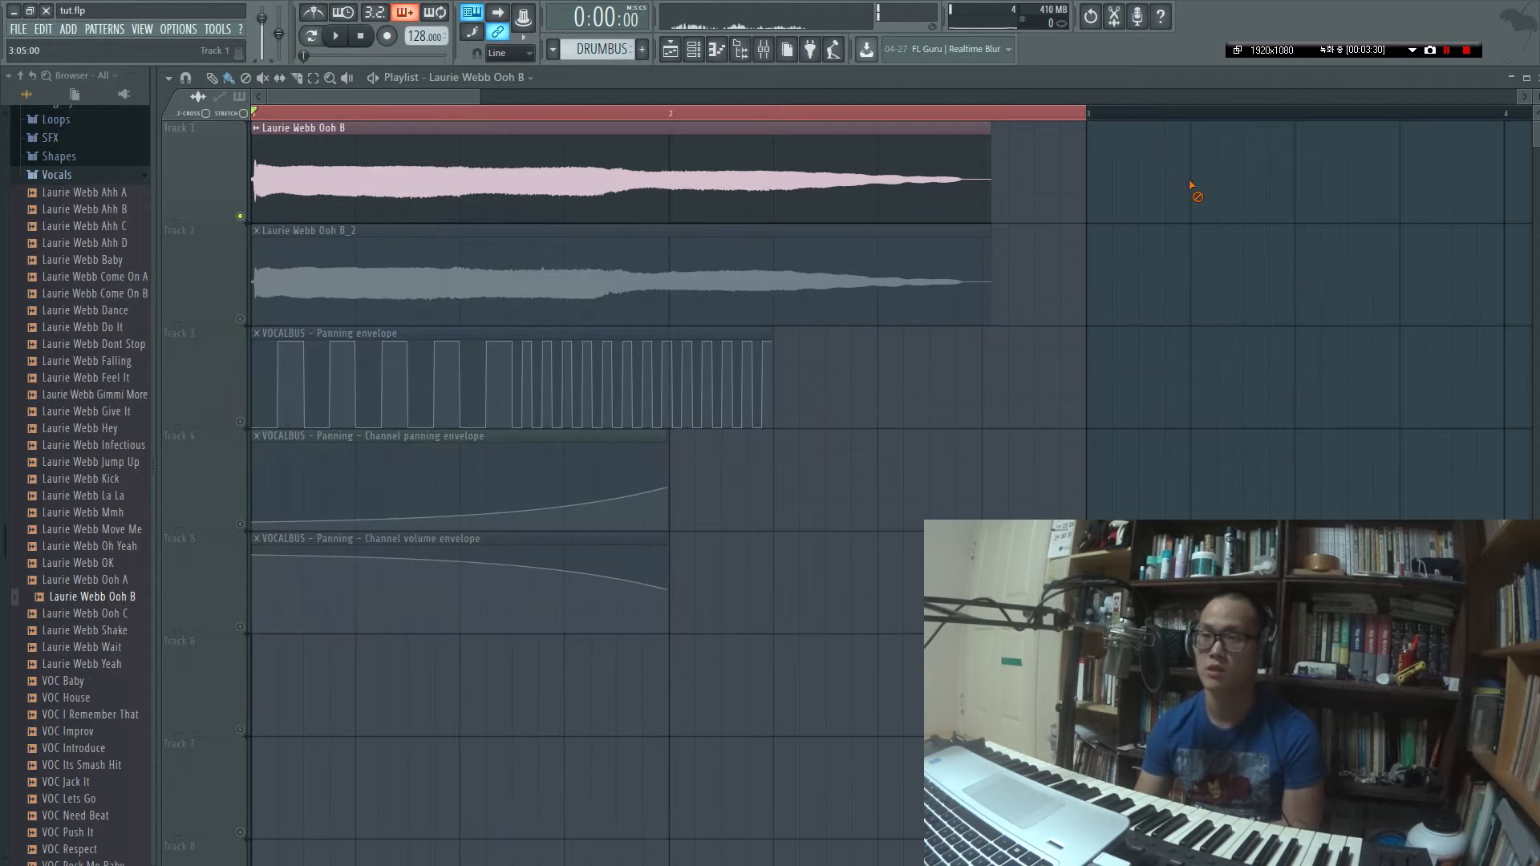
# Unsolo Track 1 and play both vocal clips together with their automation.
pyautogui.rightClick(241, 218)
pyautogui.press('space')
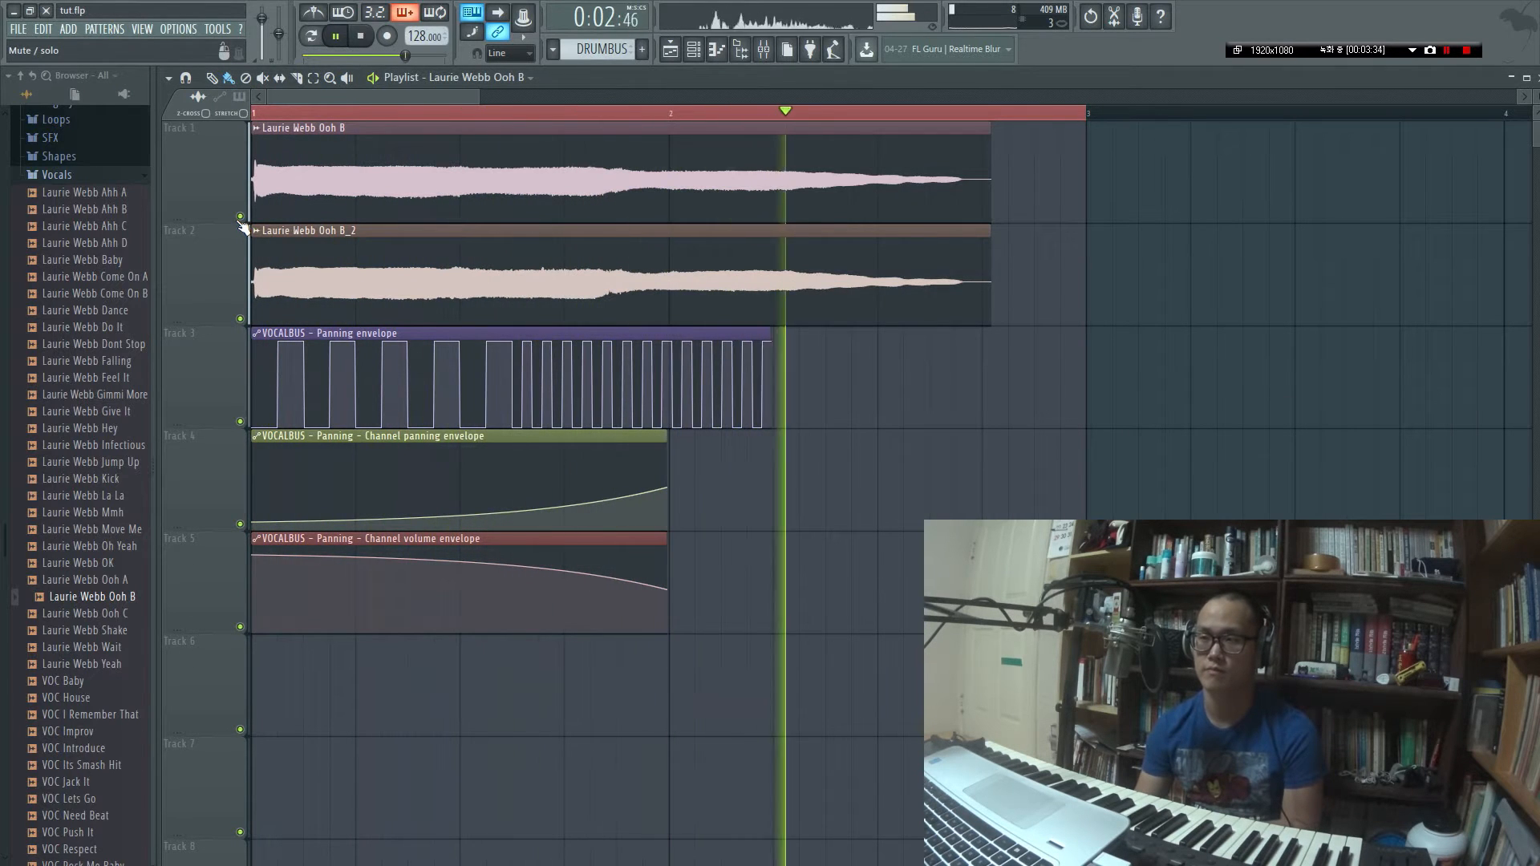
pyautogui.press('space')
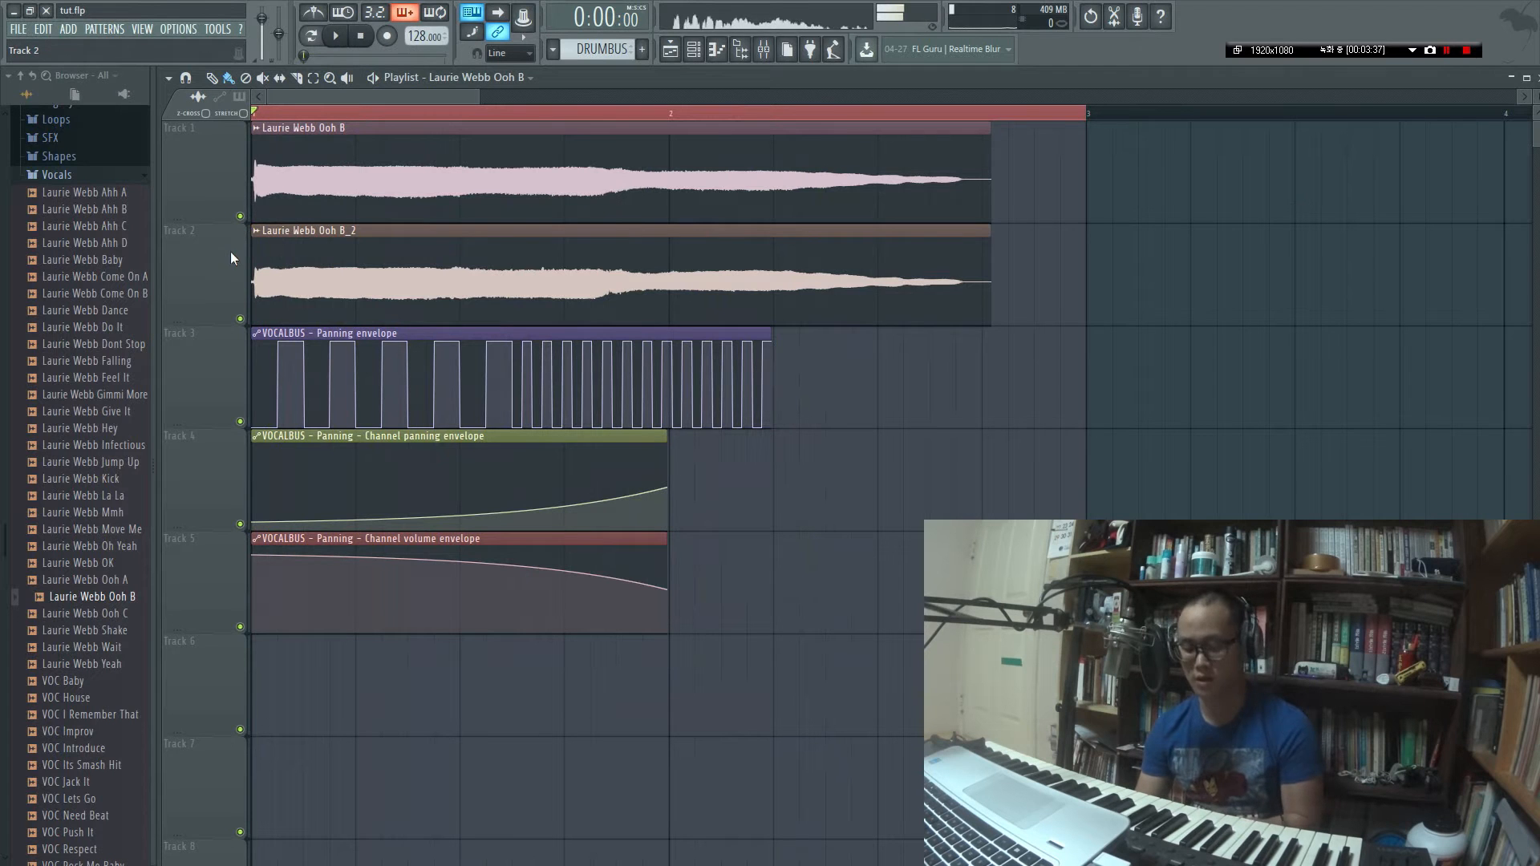
# Show the mixer and inspect the two Laurie Webb Ooh B inserts and the VOCALBUS insert they feed.
pyautogui.press('F6')
pyautogui.press('F9')
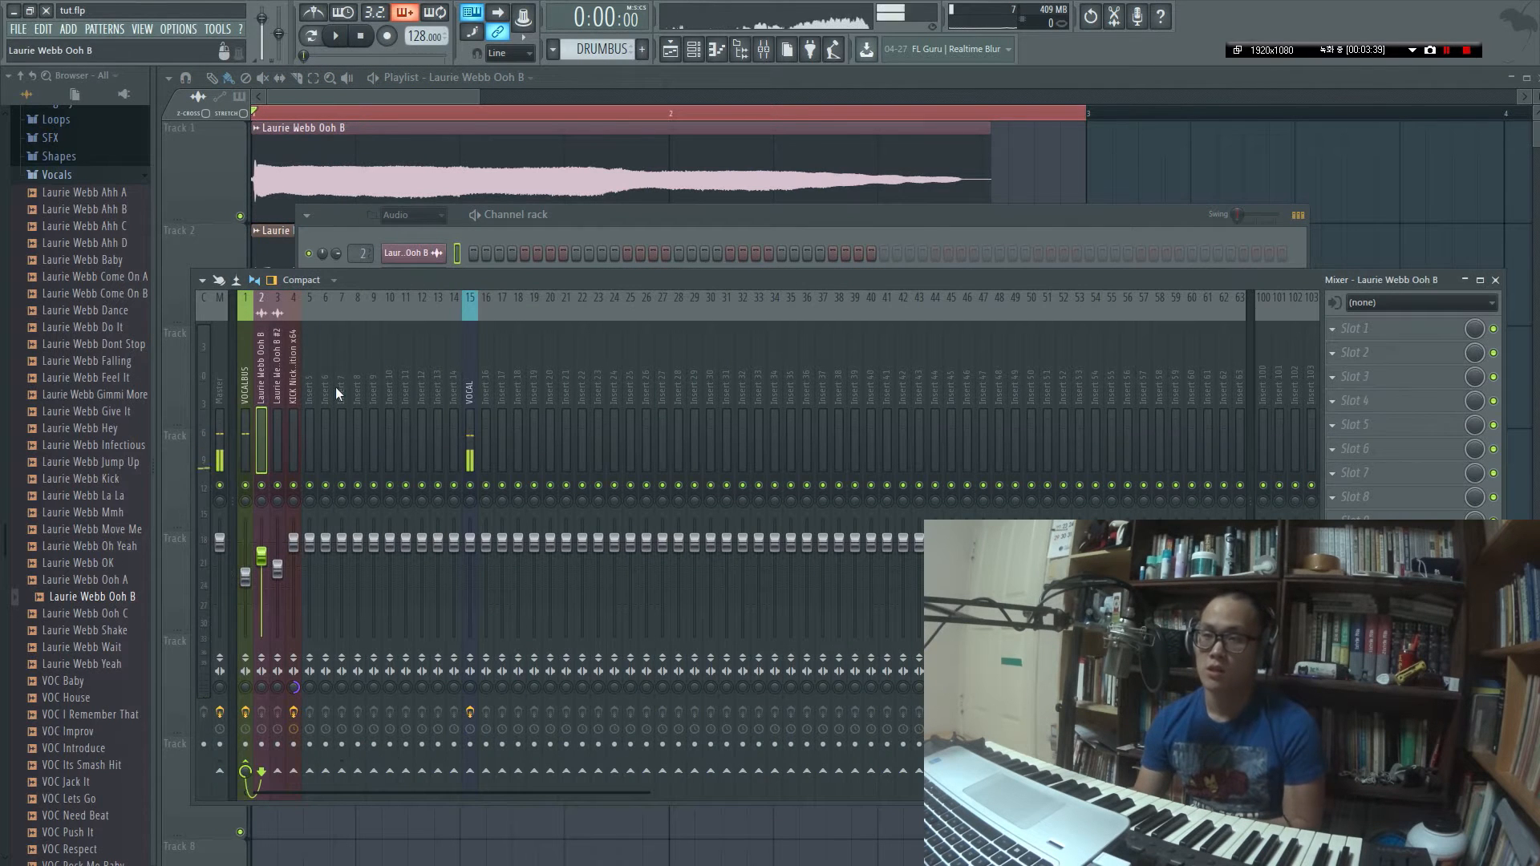
pyautogui.click(265, 374)
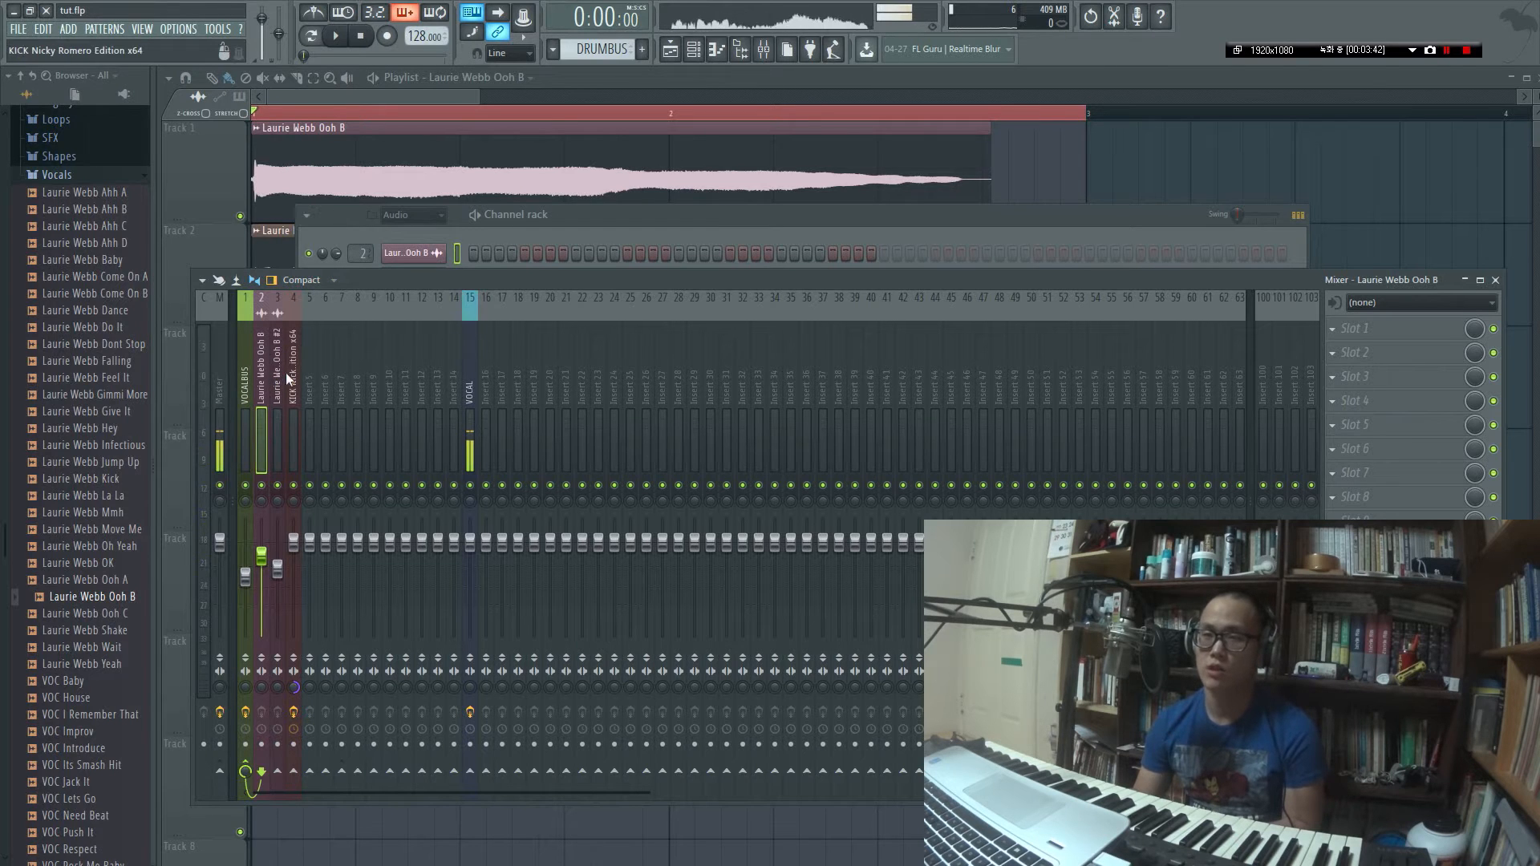
pyautogui.click(281, 370)
pyautogui.click(247, 398)
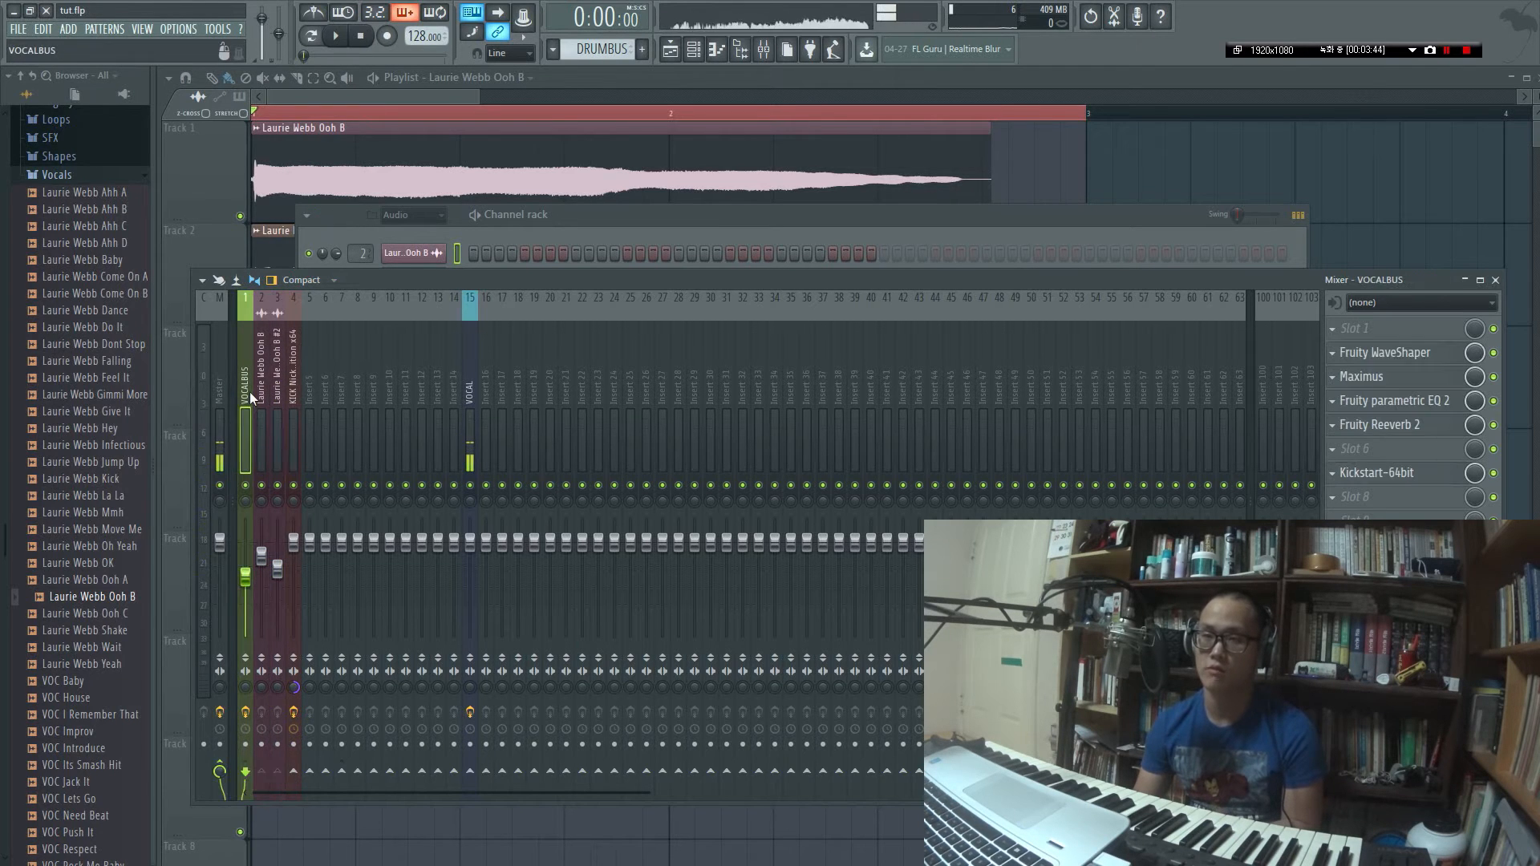
# Examine the Fruity WaveShaper curve and the MID band of Maximus on the VOCALBUS insert, closing each plugin.
pyautogui.click(1436, 357)
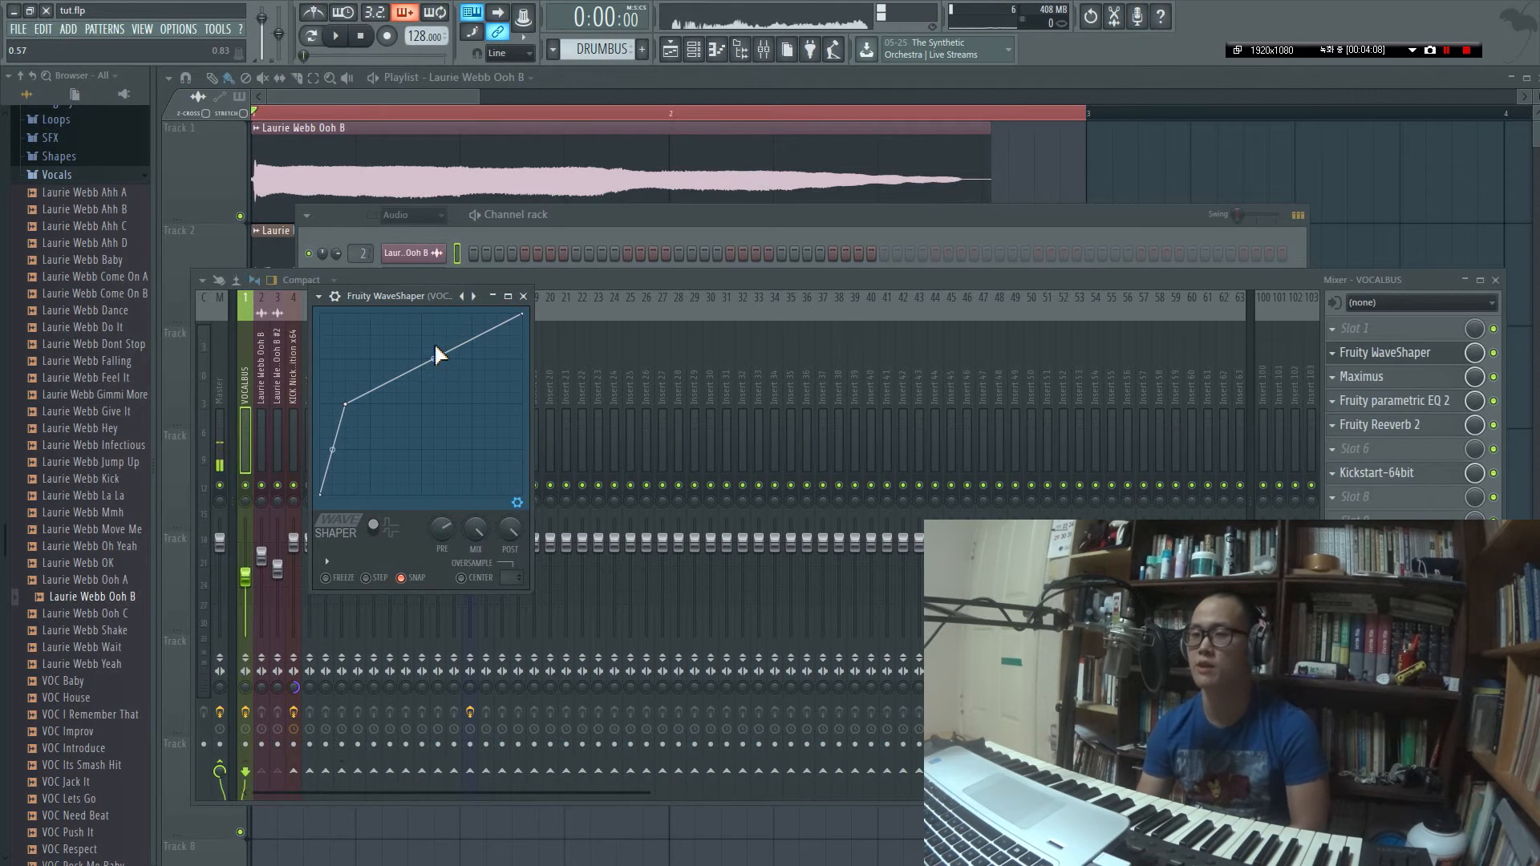
pyautogui.click(525, 299)
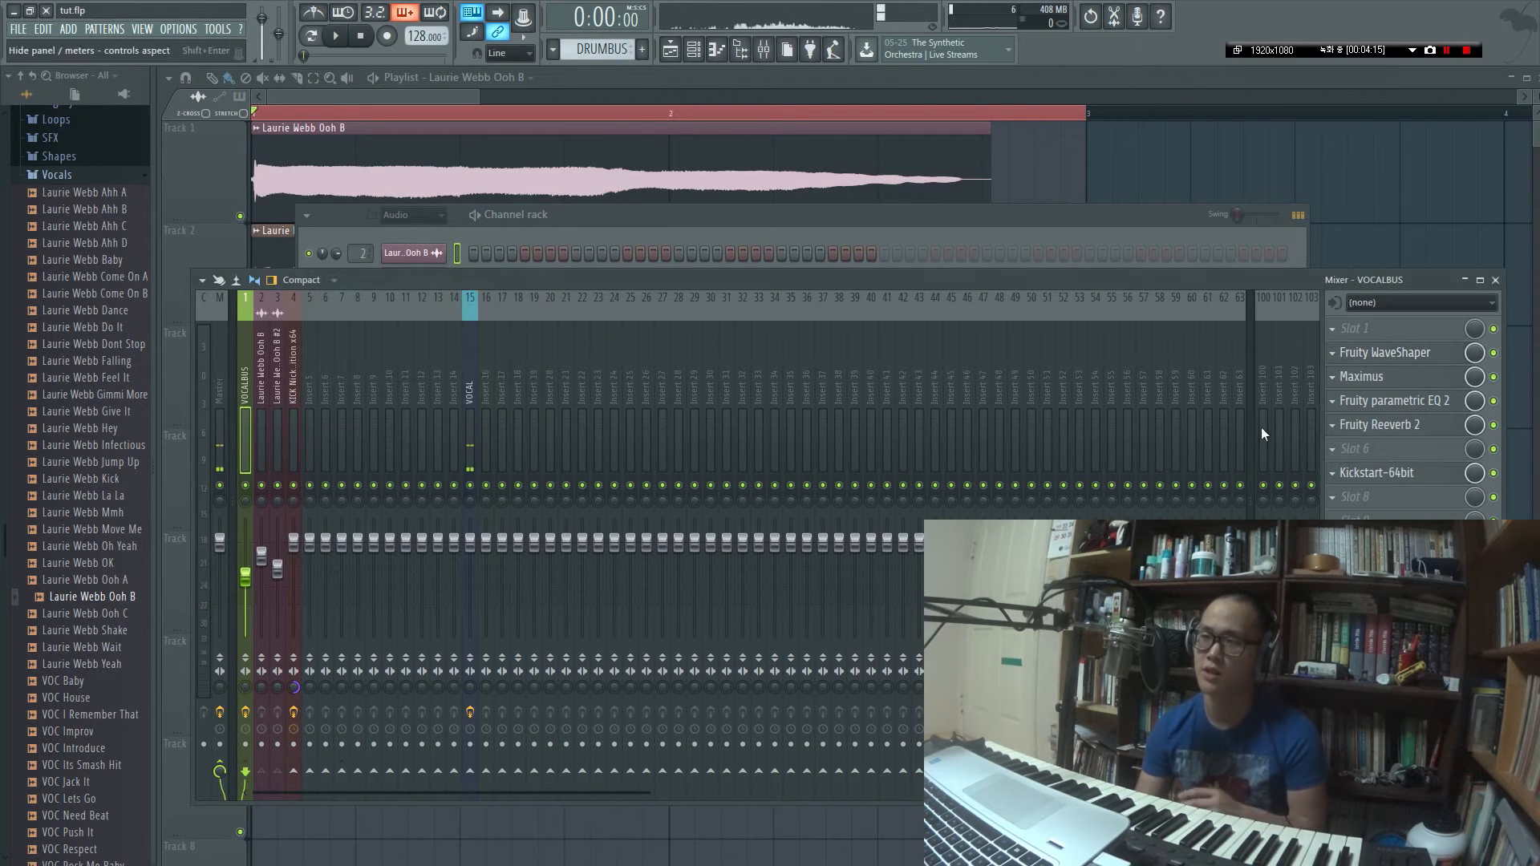
pyautogui.click(1374, 380)
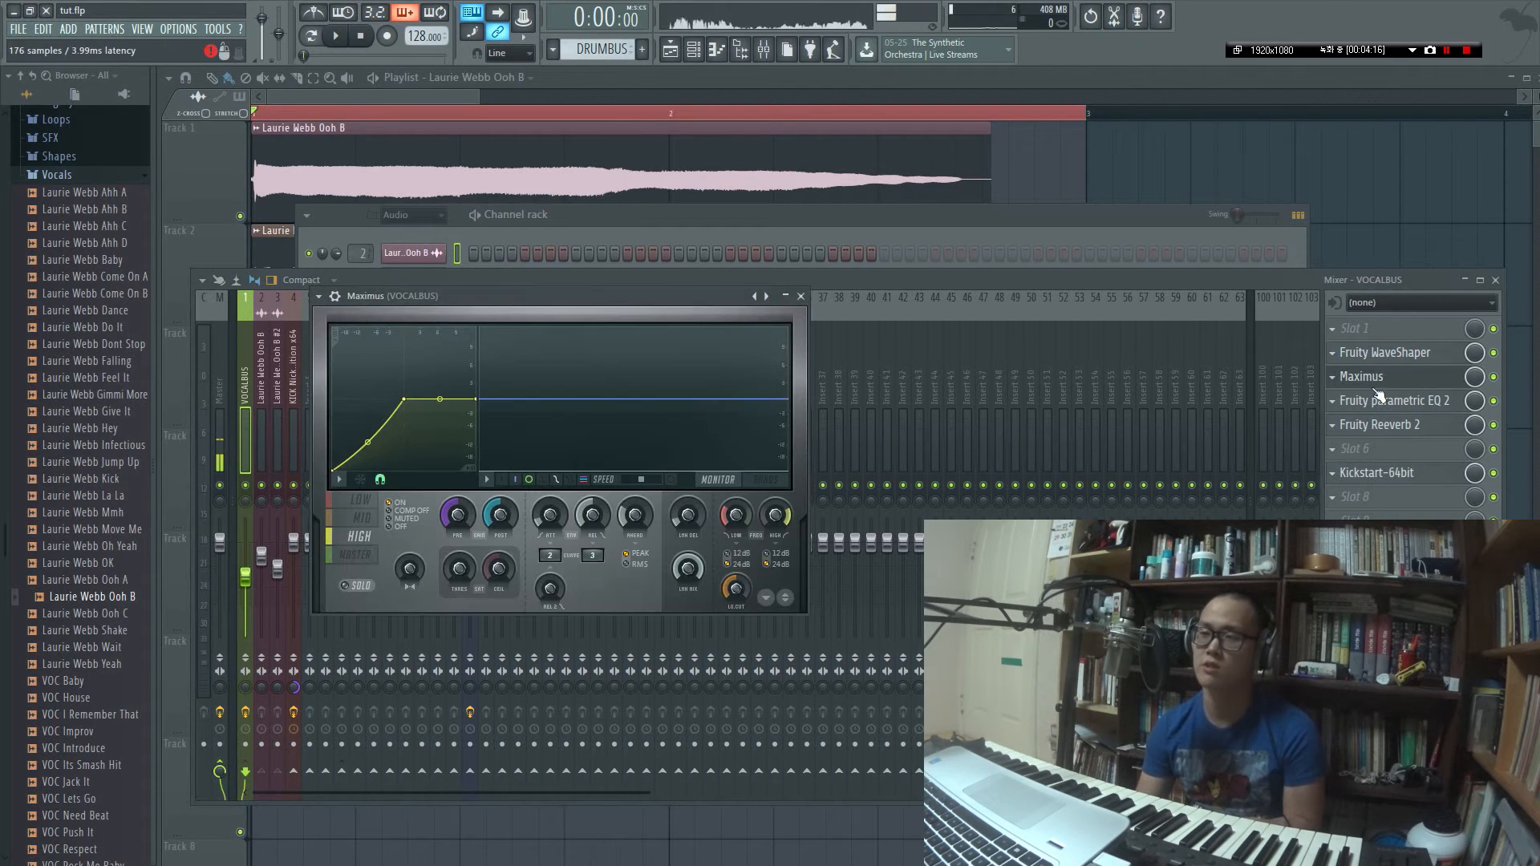
pyautogui.click(369, 519)
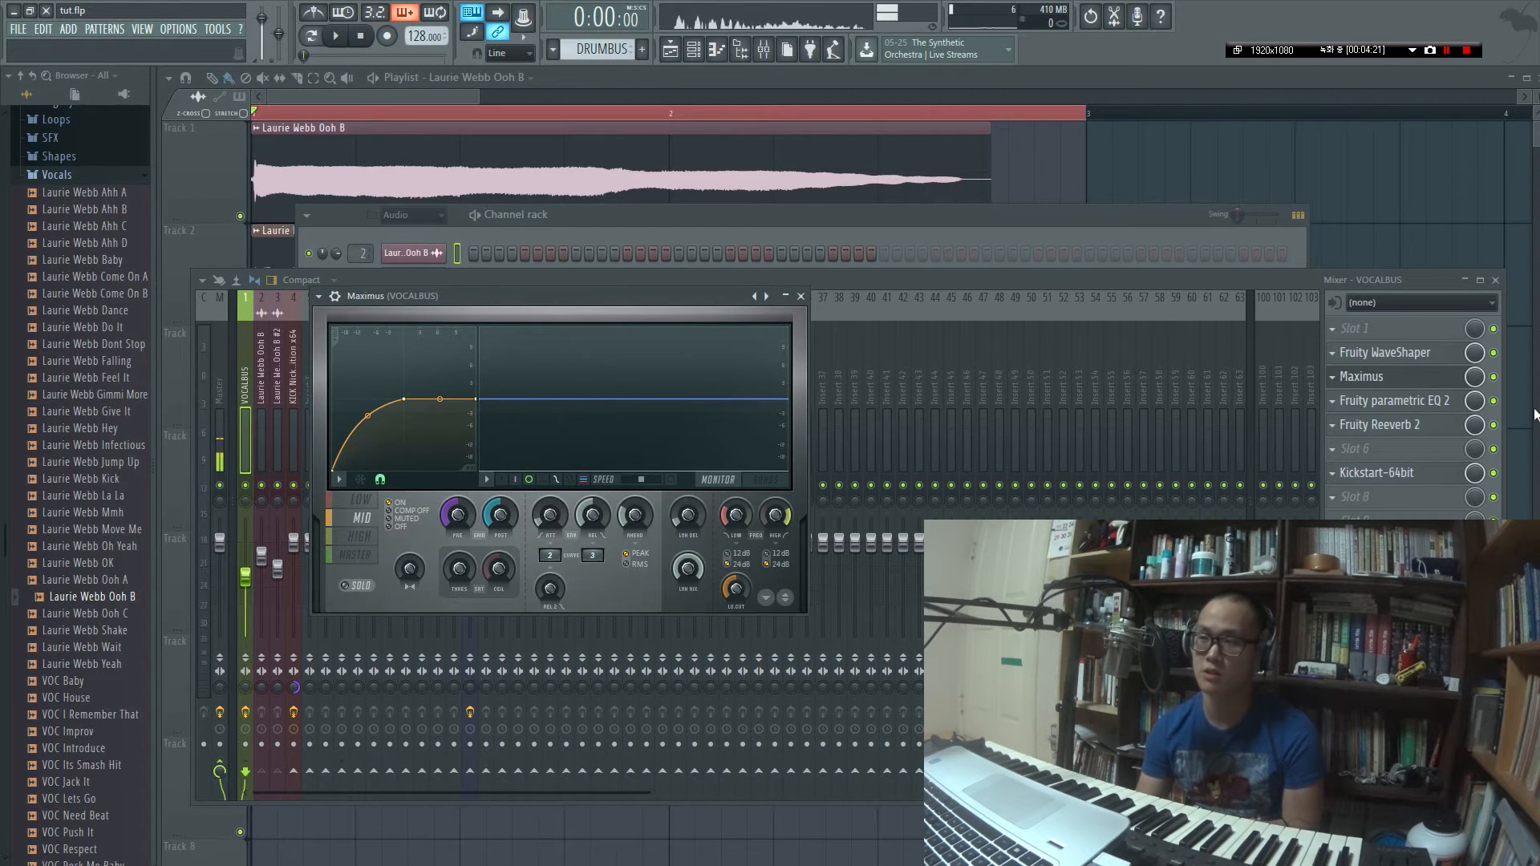
pyautogui.click(1442, 377)
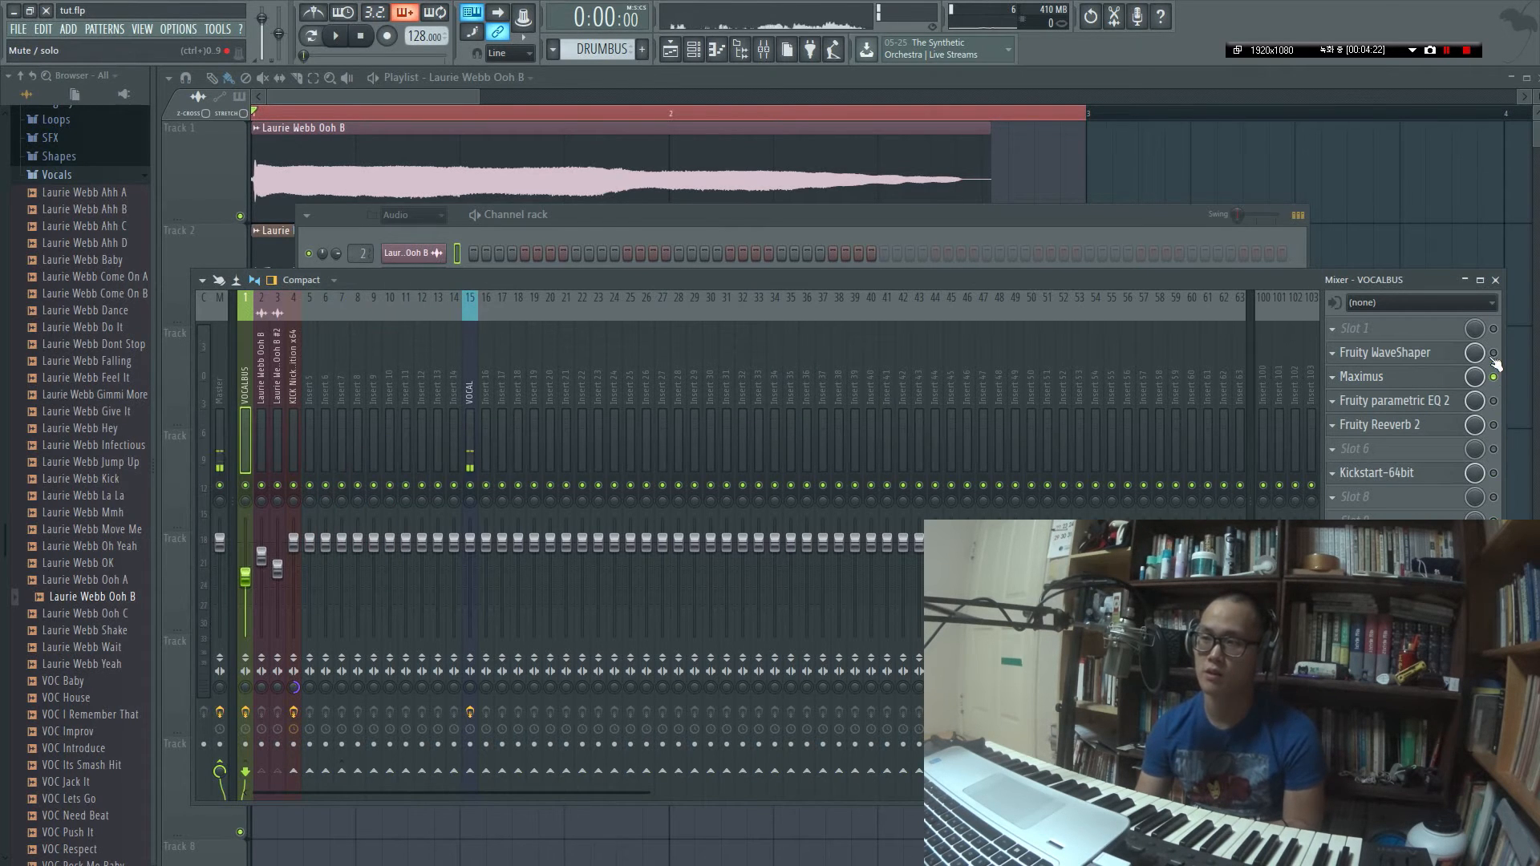
# Leave only Fruity WaveShaper enabled on VOCALBUS, play the vocals and return to the playlist.
pyautogui.click(1493, 377)
pyautogui.press('space')
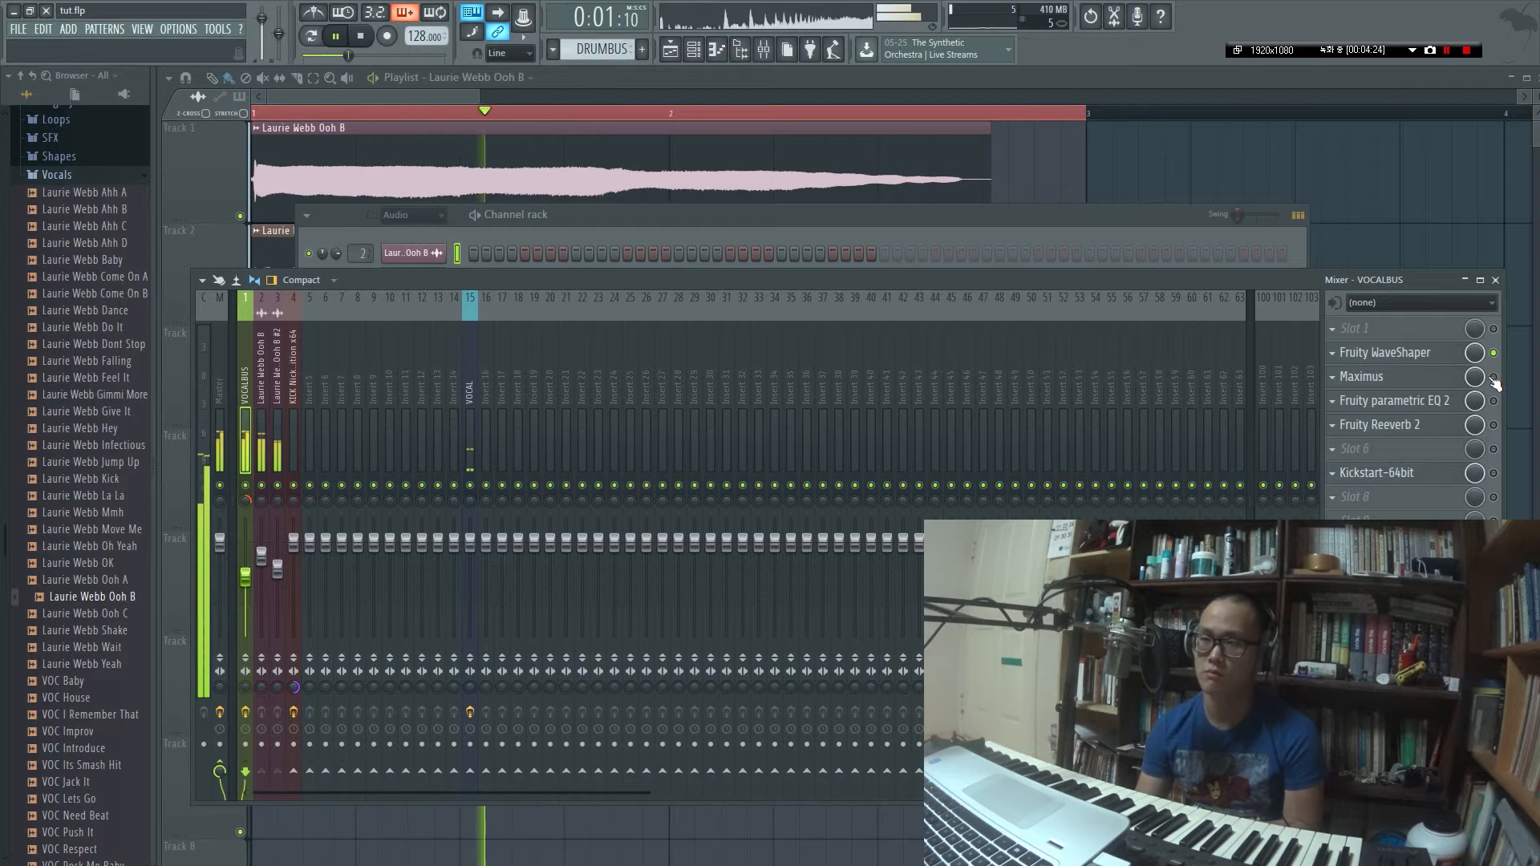
pyautogui.click(1394, 222)
pyautogui.press('space')
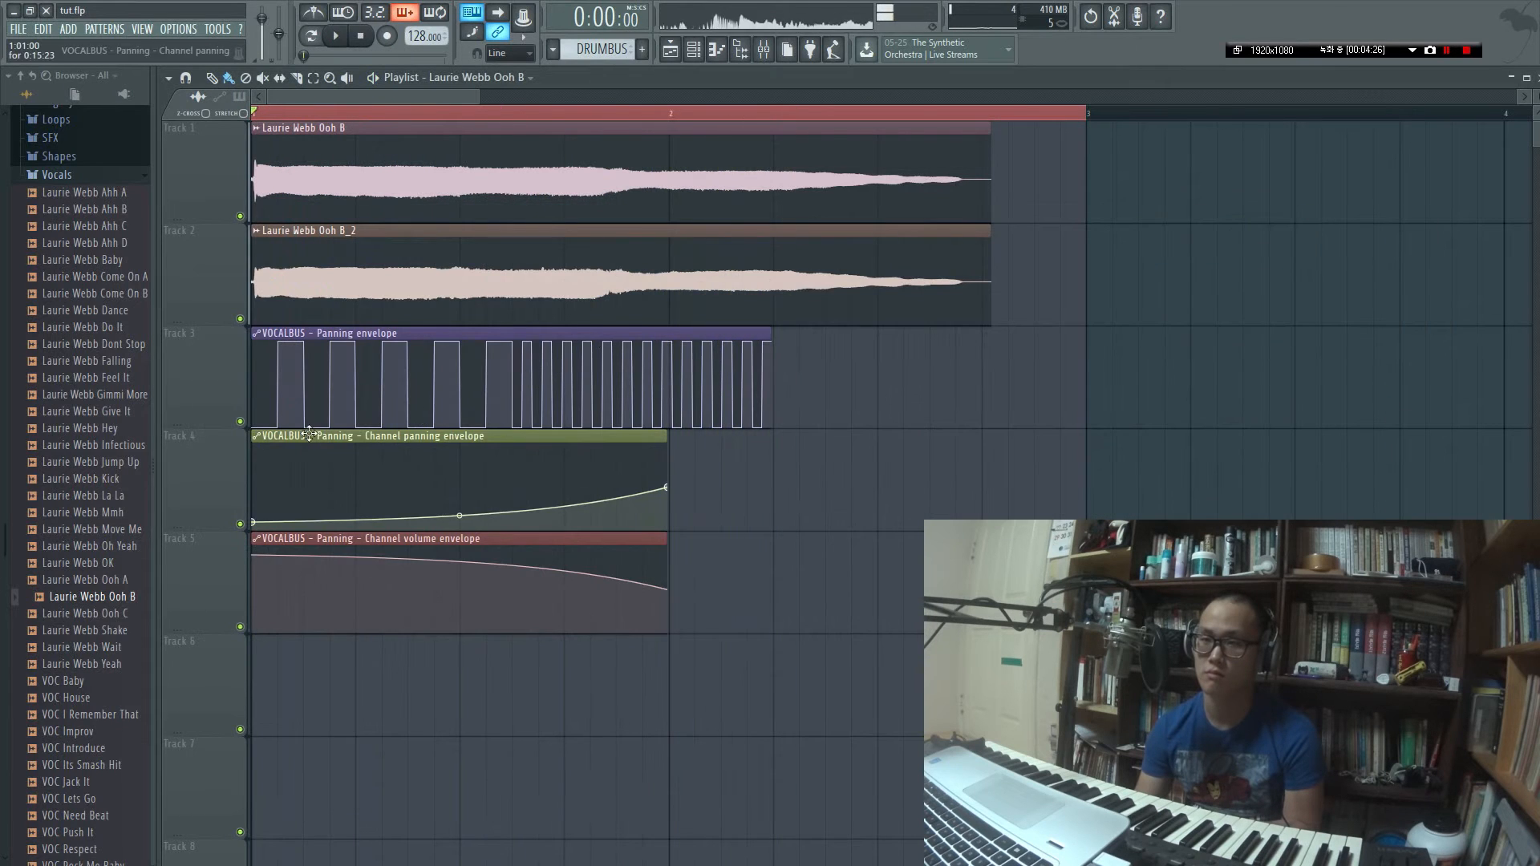
# Mute the panning envelope on Track 3 and replay the vocals with the mixer's VOCALBUS effects shown.
pyautogui.click(240, 422)
pyautogui.press('space')
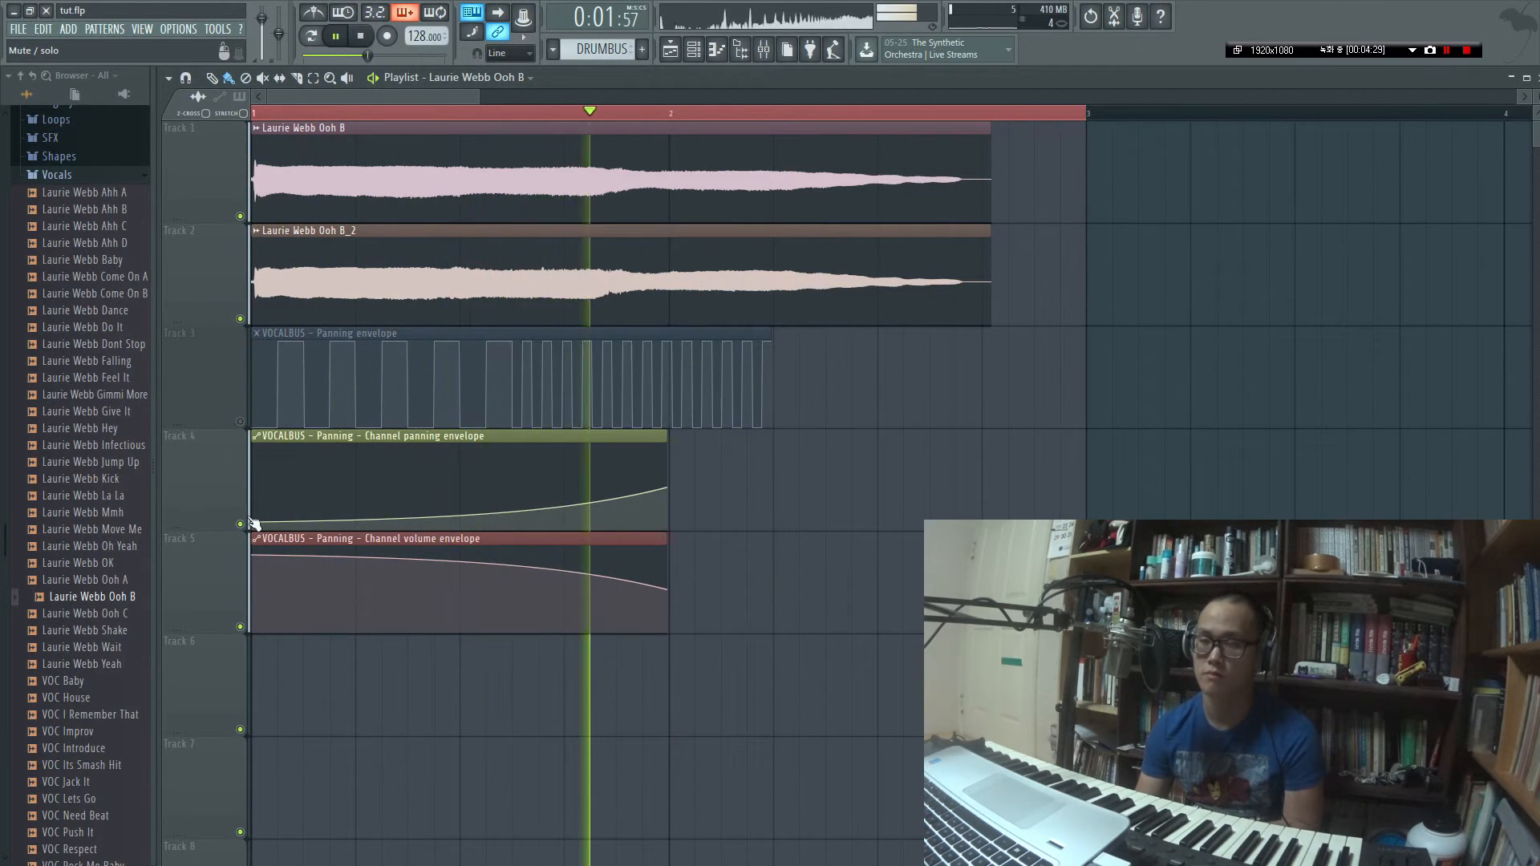
pyautogui.press('Tab')
pyautogui.press('Tab')
pyautogui.press('space')
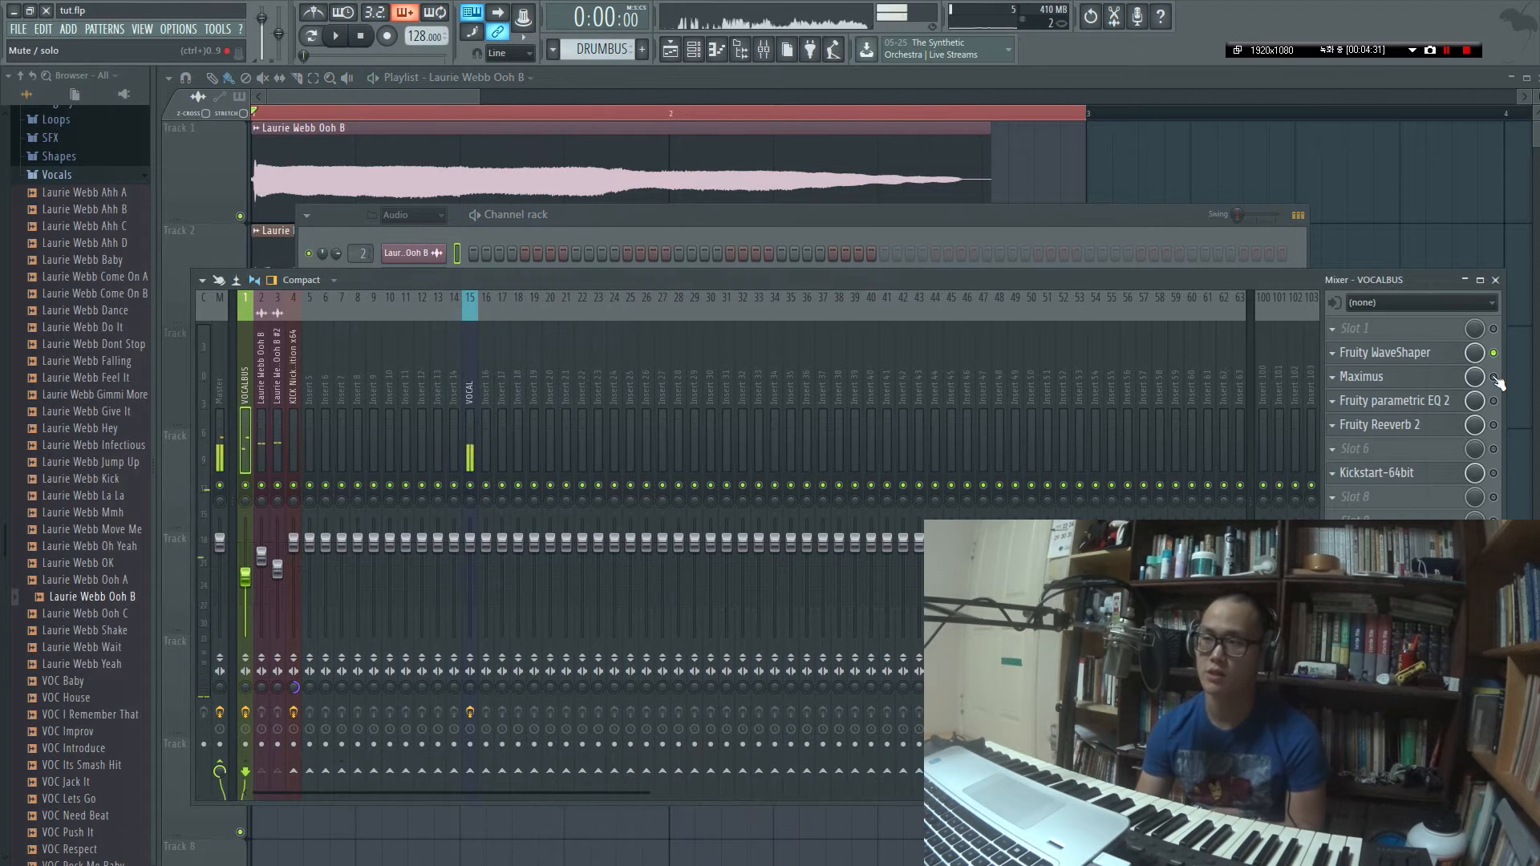
pyautogui.press('space')
pyautogui.press('space')
pyautogui.press('space')
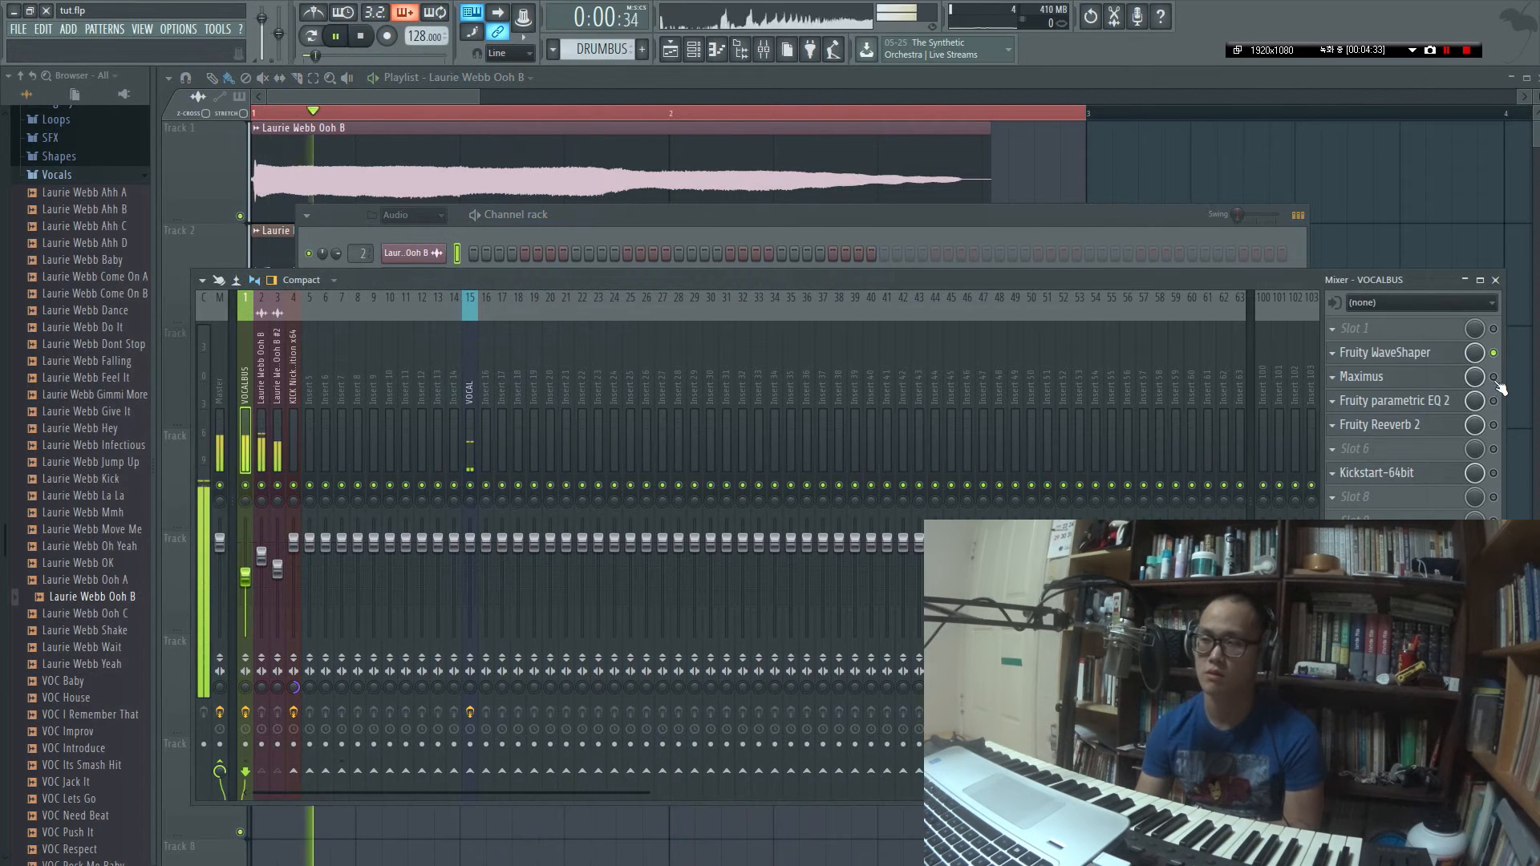
pyautogui.press('space')
# Enable Maximus on the VOCALBUS insert and play the vocals through it.
pyautogui.click(1493, 377)
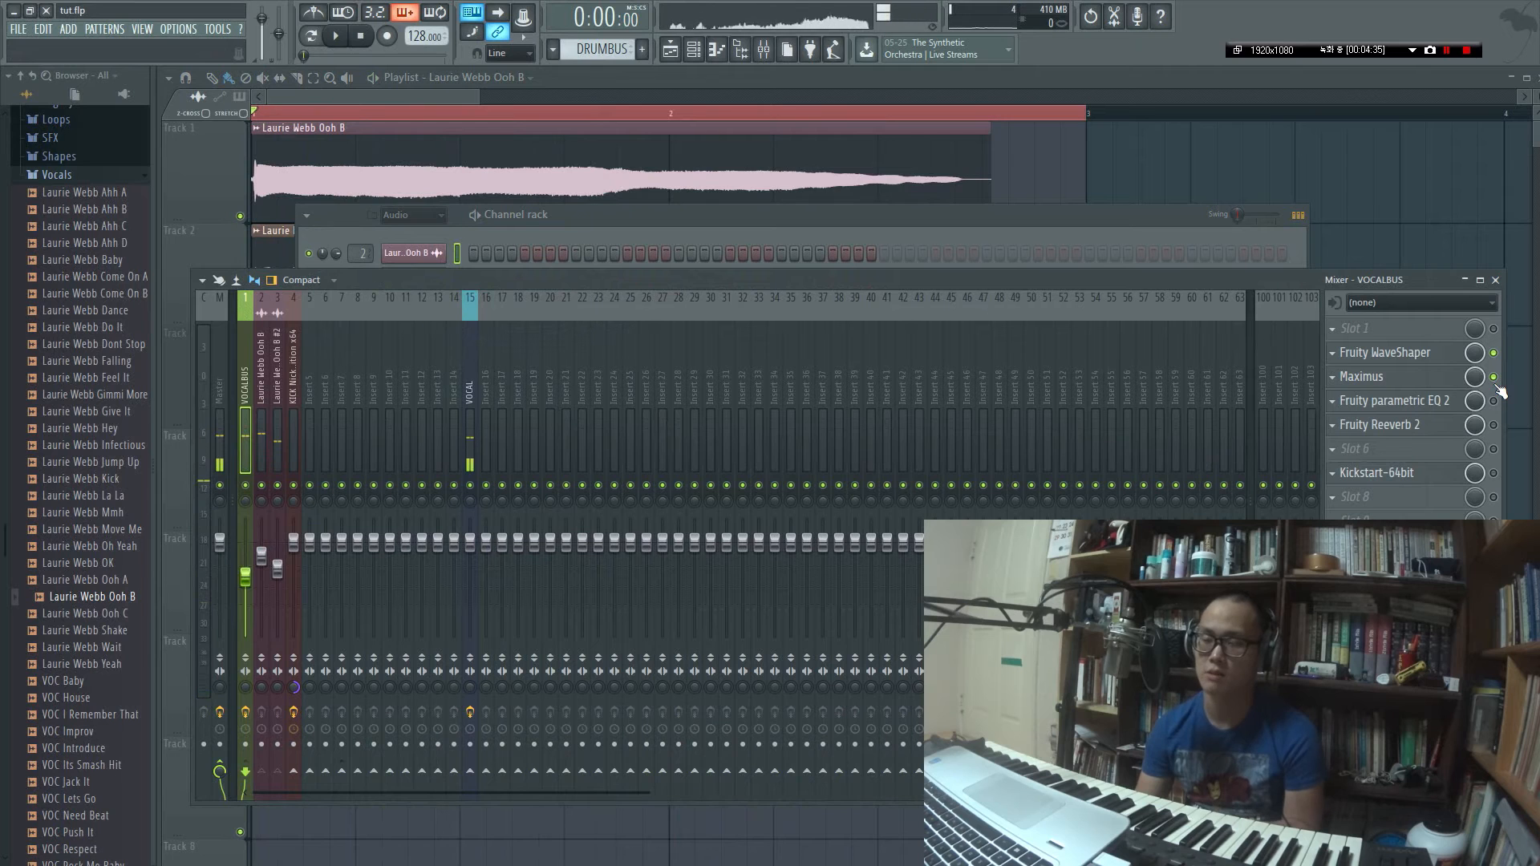
pyautogui.press('space')
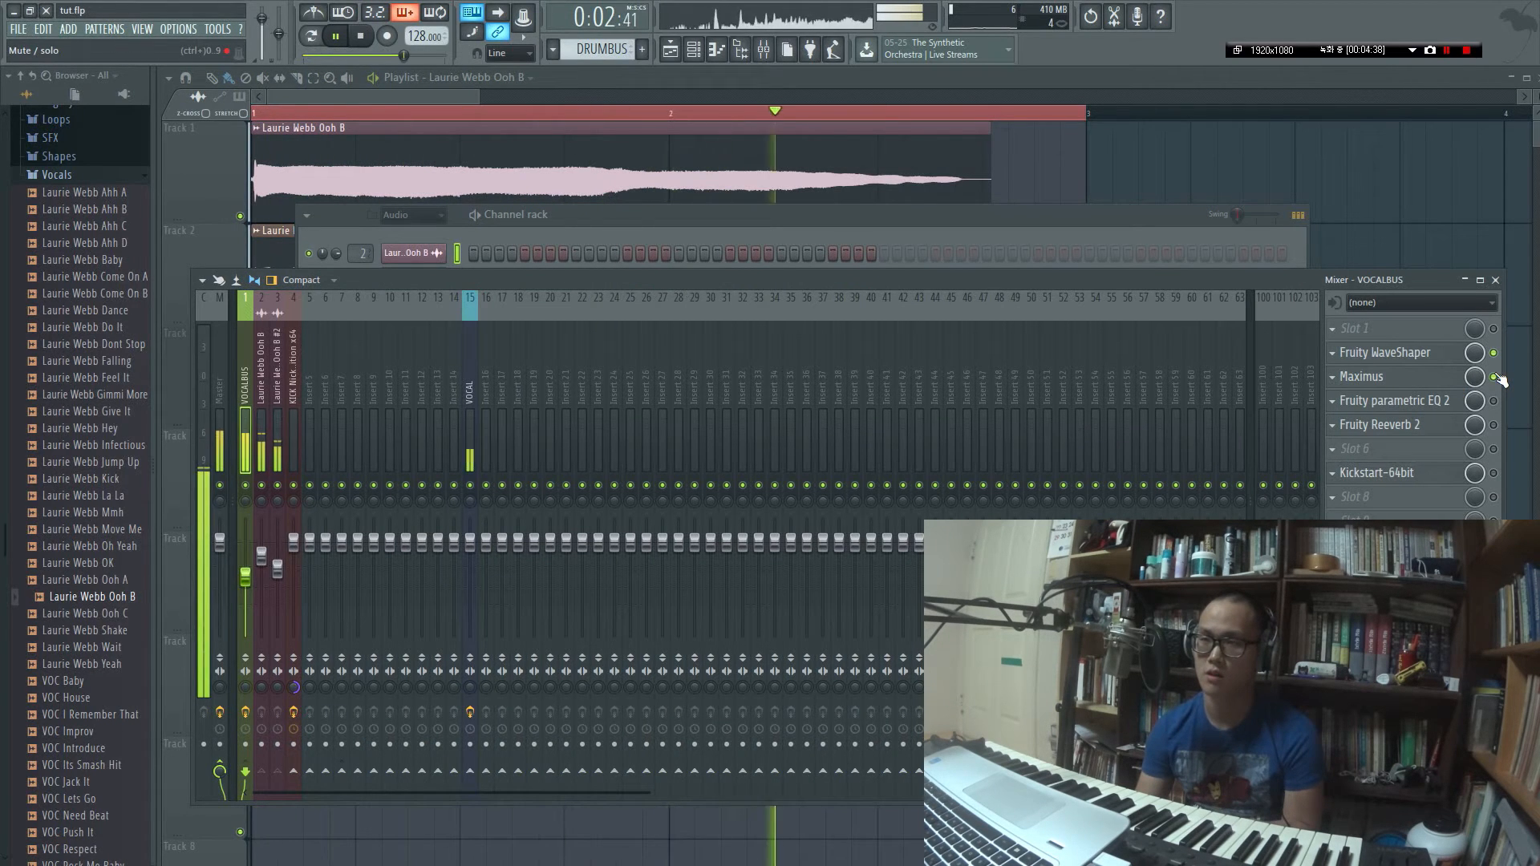
pyautogui.press('space')
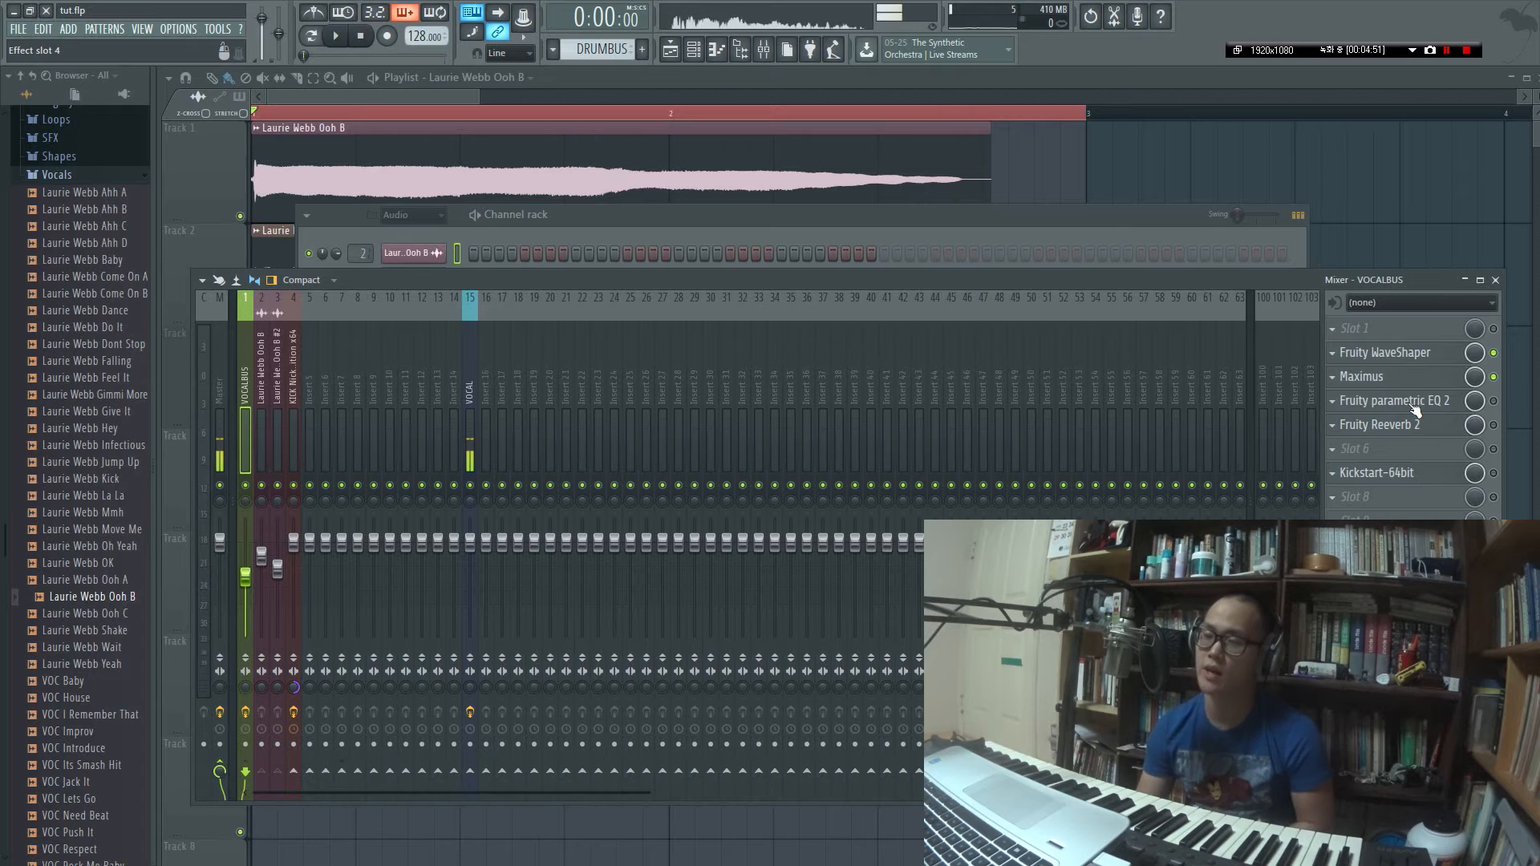
# Show Fruity parametric EQ 2 on VOCALBUS, compare playback with it bypassed and enabled, and close it.
pyautogui.click(1441, 415)
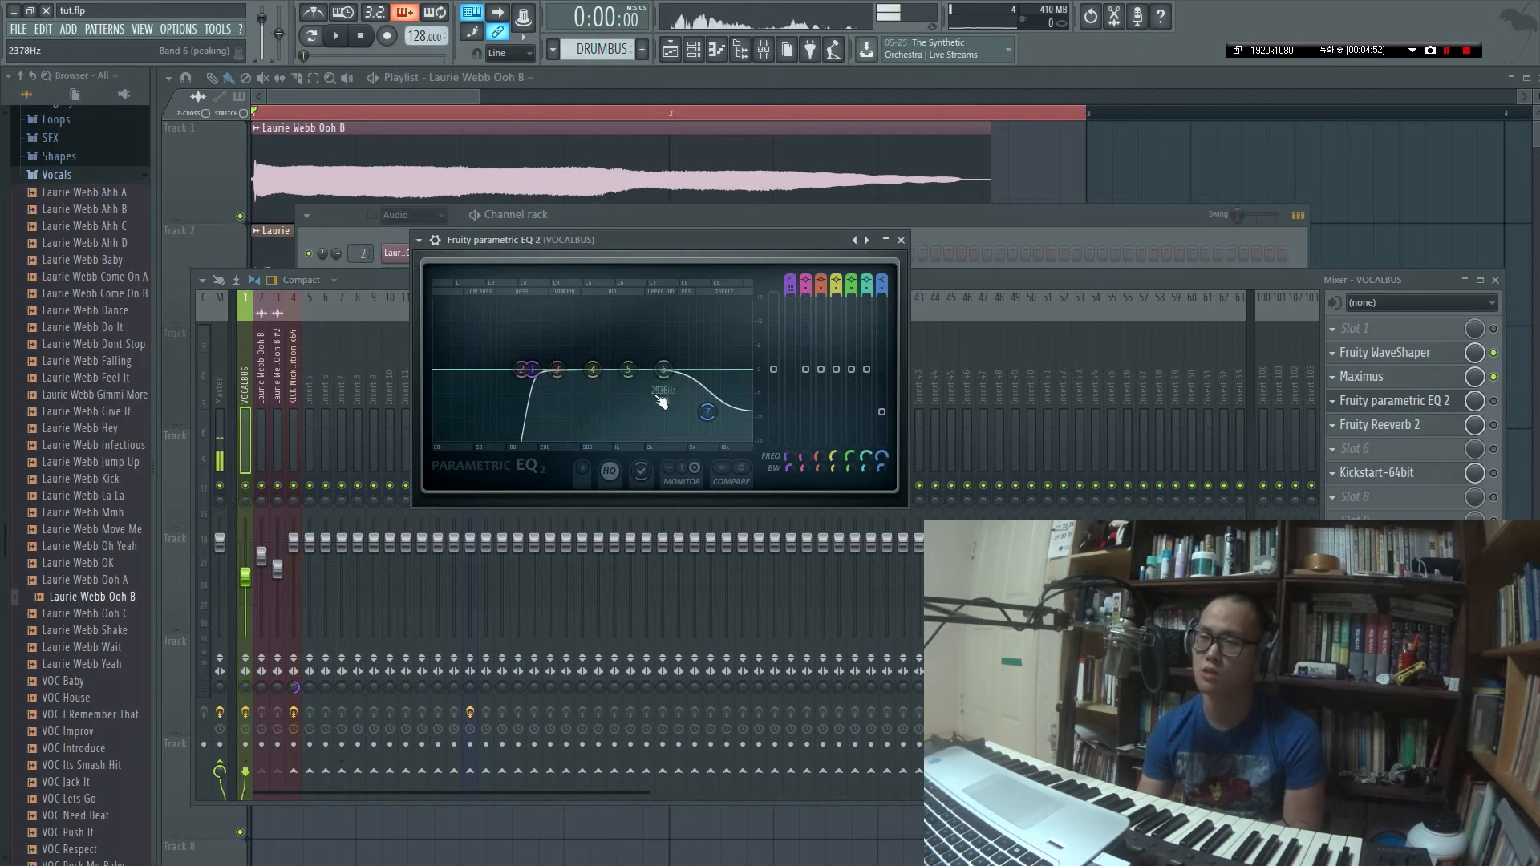
pyautogui.press('space')
pyautogui.press('space')
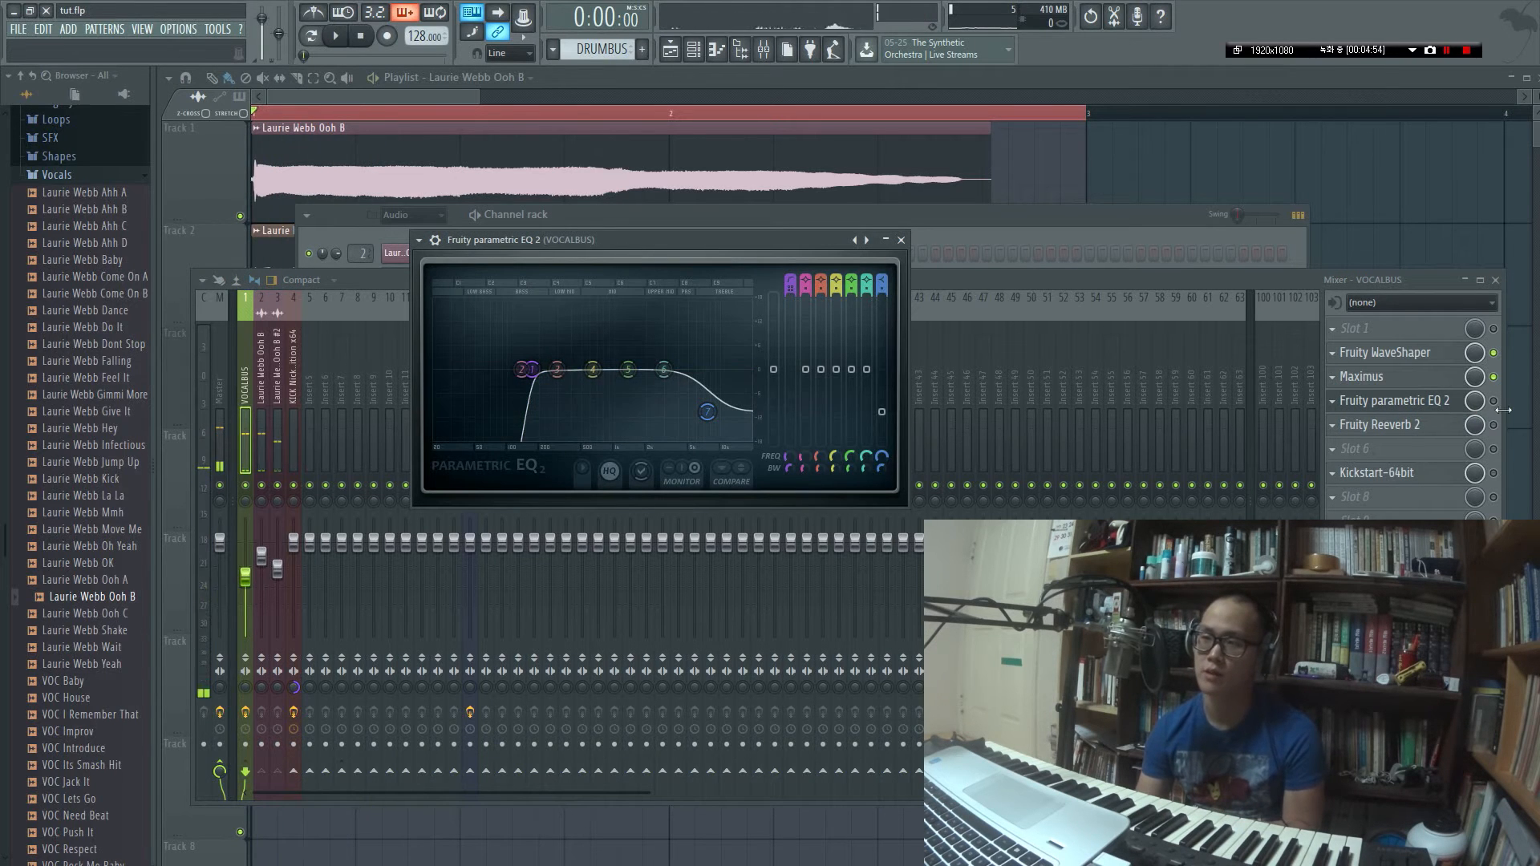
pyautogui.click(1418, 405)
pyautogui.click(1418, 407)
pyautogui.press('space')
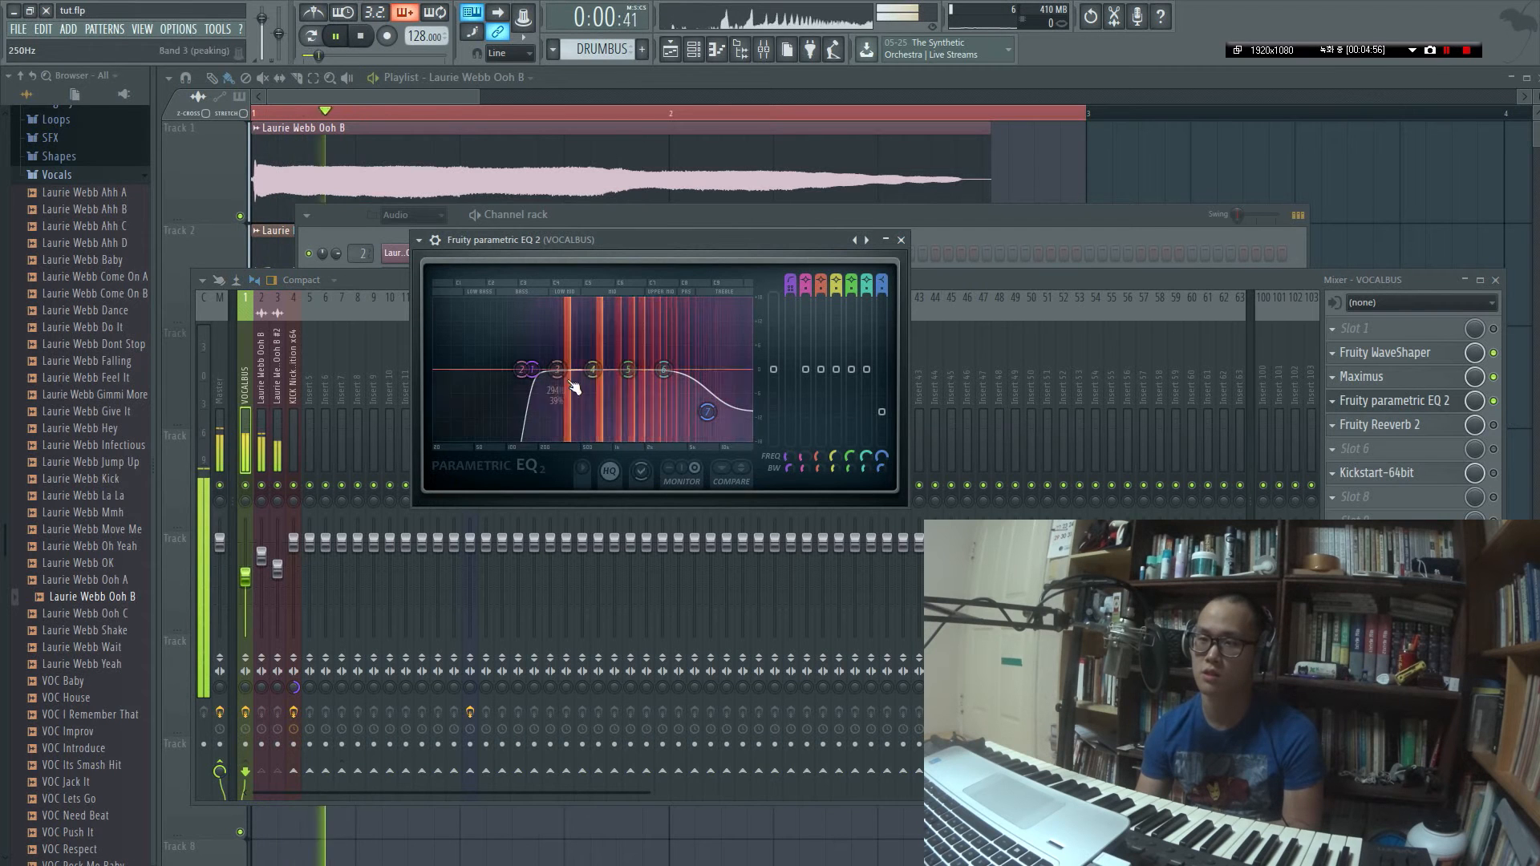
pyautogui.press('space')
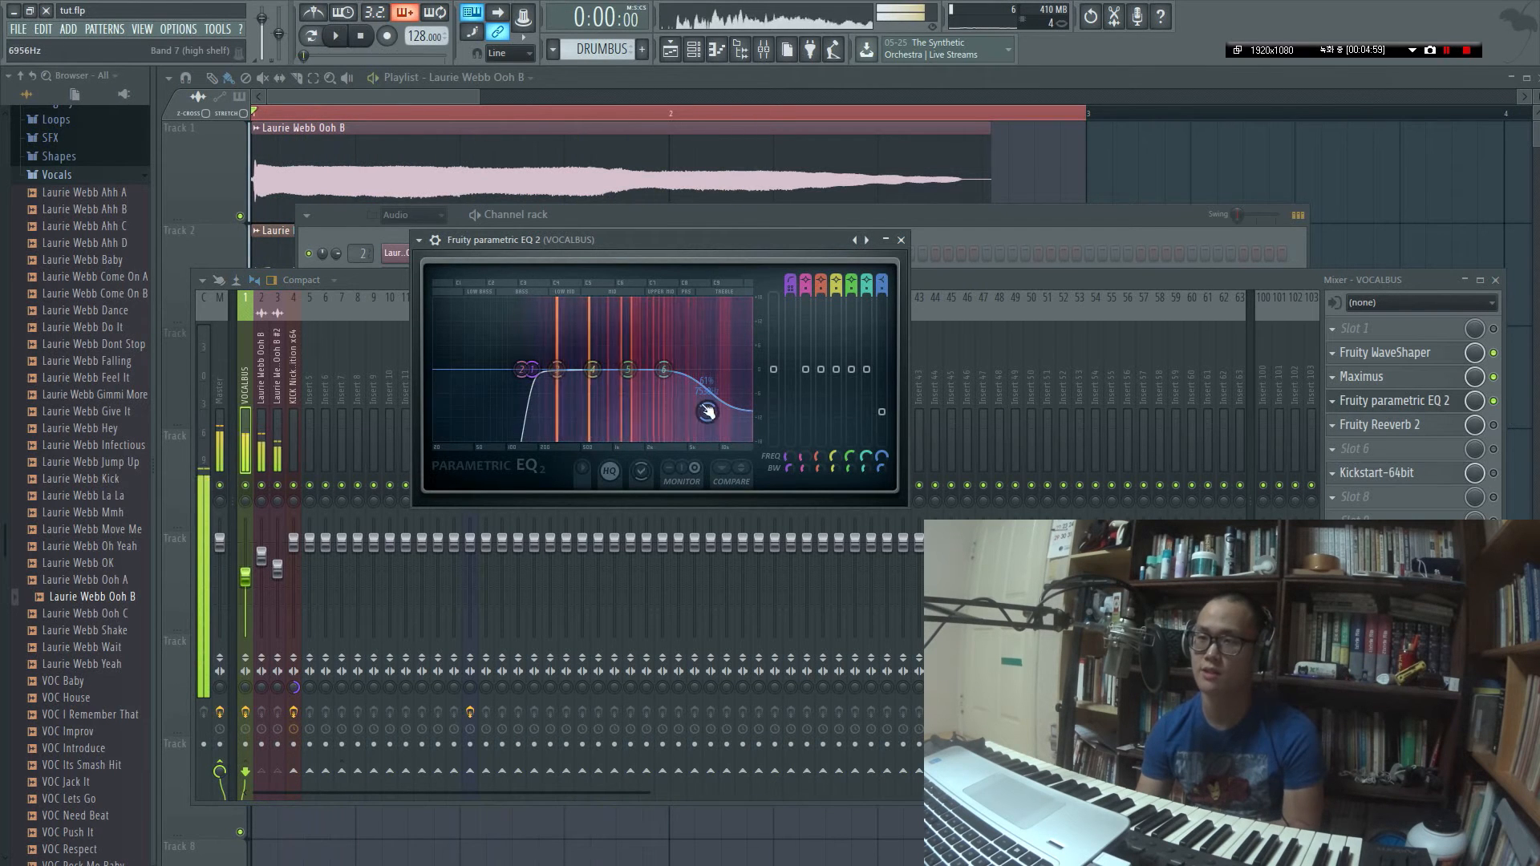
pyautogui.click(902, 240)
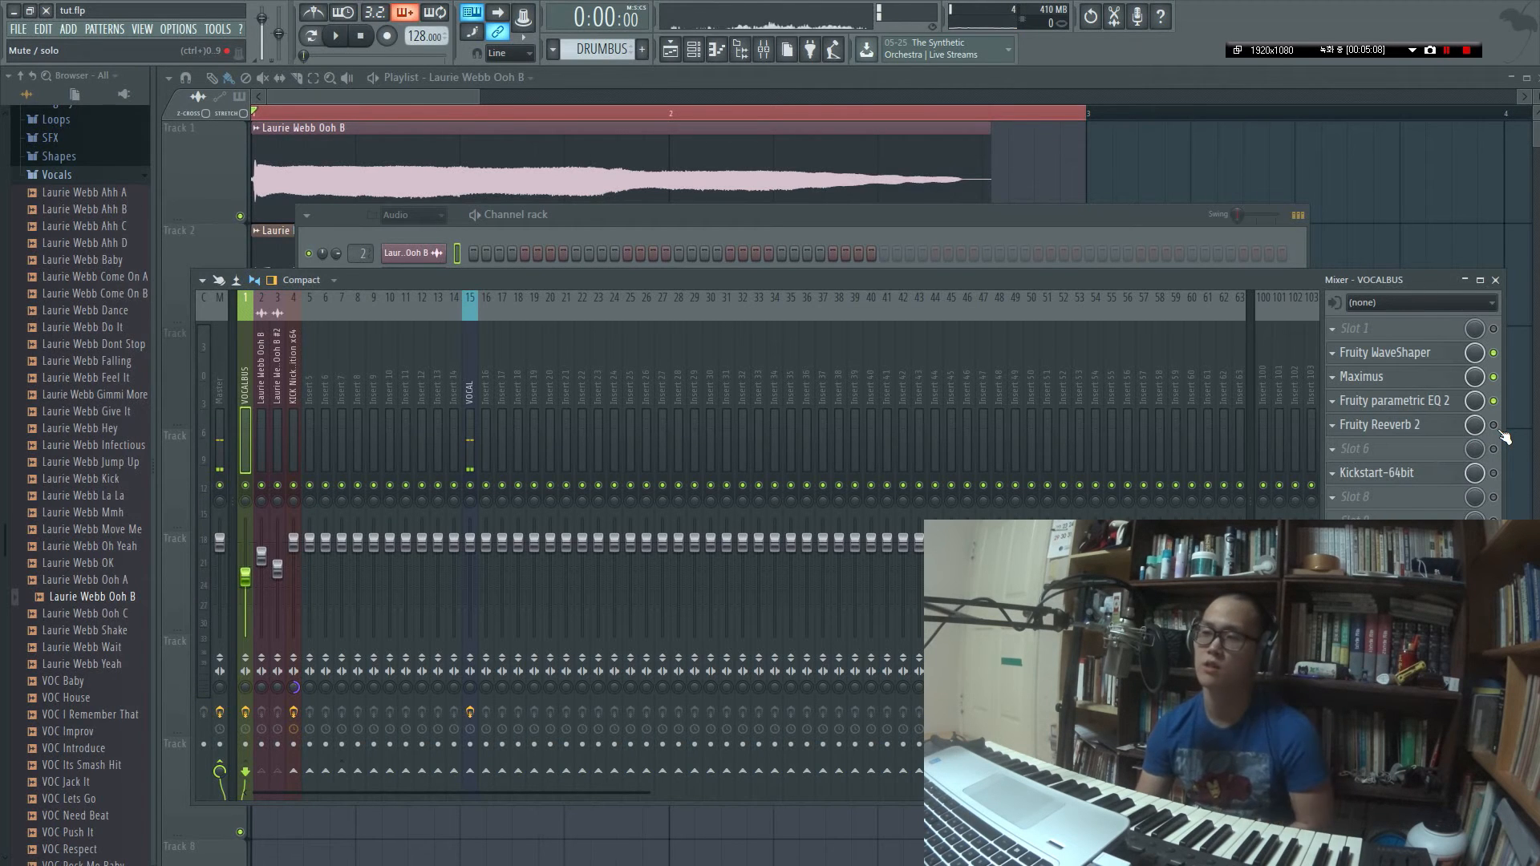
# Enable Fruity Reeverb 2 on VOCALBUS, play the vocals while viewing its settings, and close it.
pyautogui.press('space')
pyautogui.click(1416, 437)
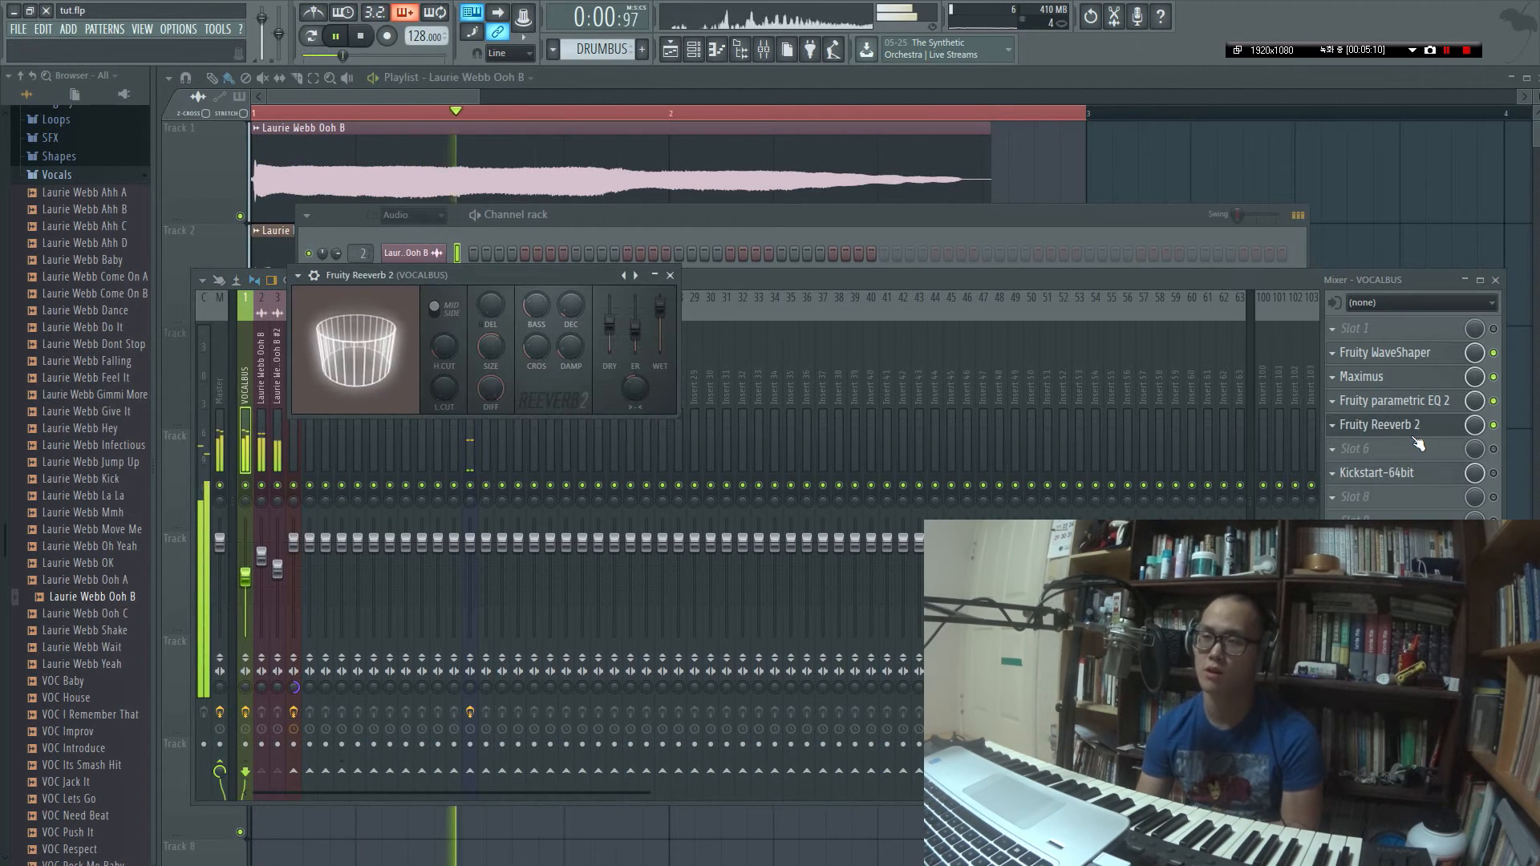
pyautogui.click(671, 275)
pyautogui.press('space')
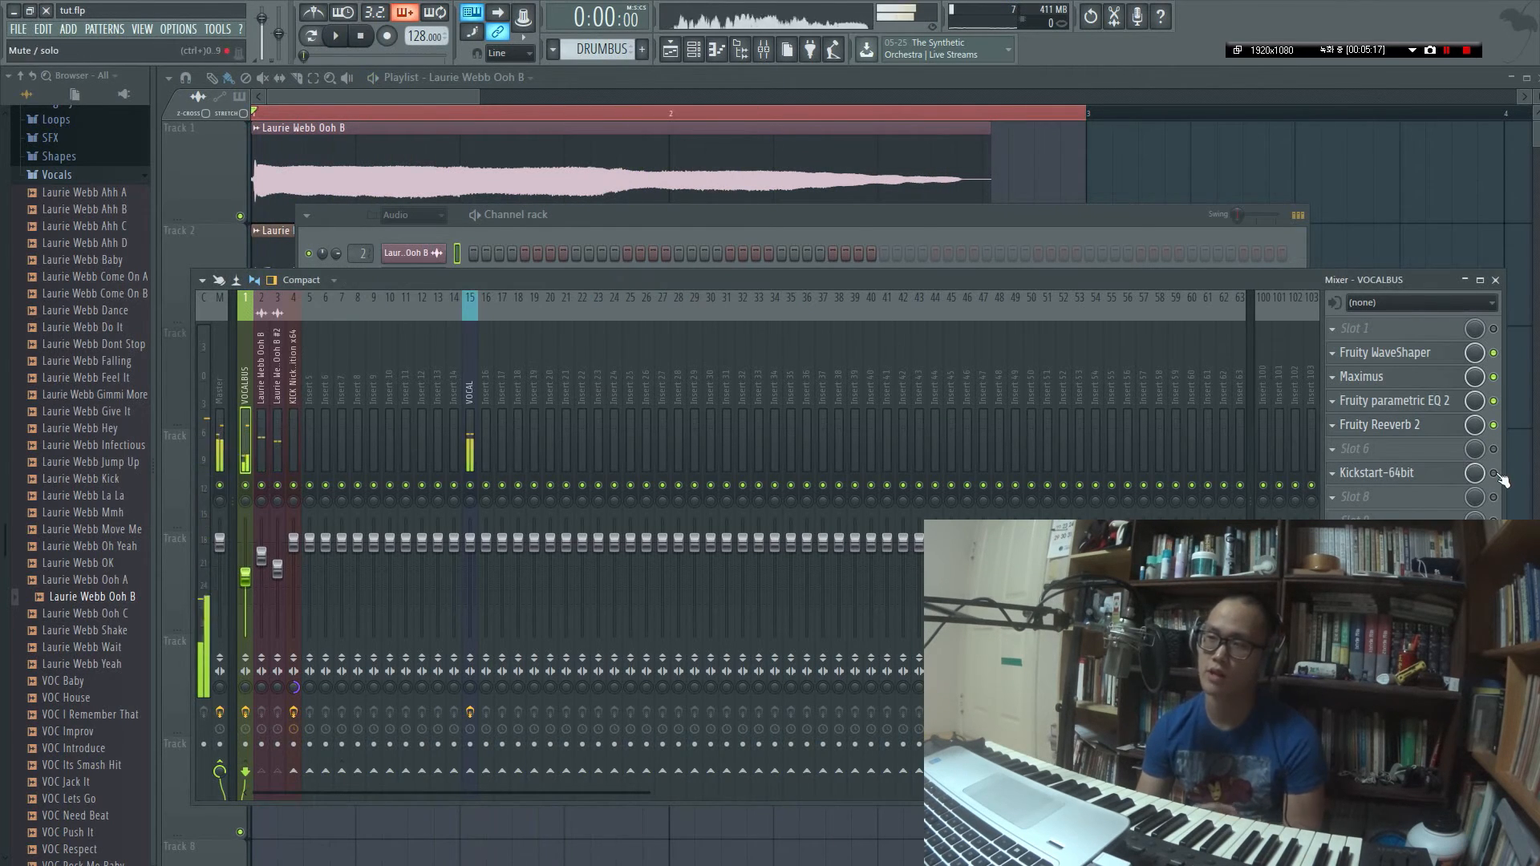
# View the Kickstart-64bit settings on VOCALBUS, close the plugin, play the processed vocals and return to the playlist.
pyautogui.click(1423, 486)
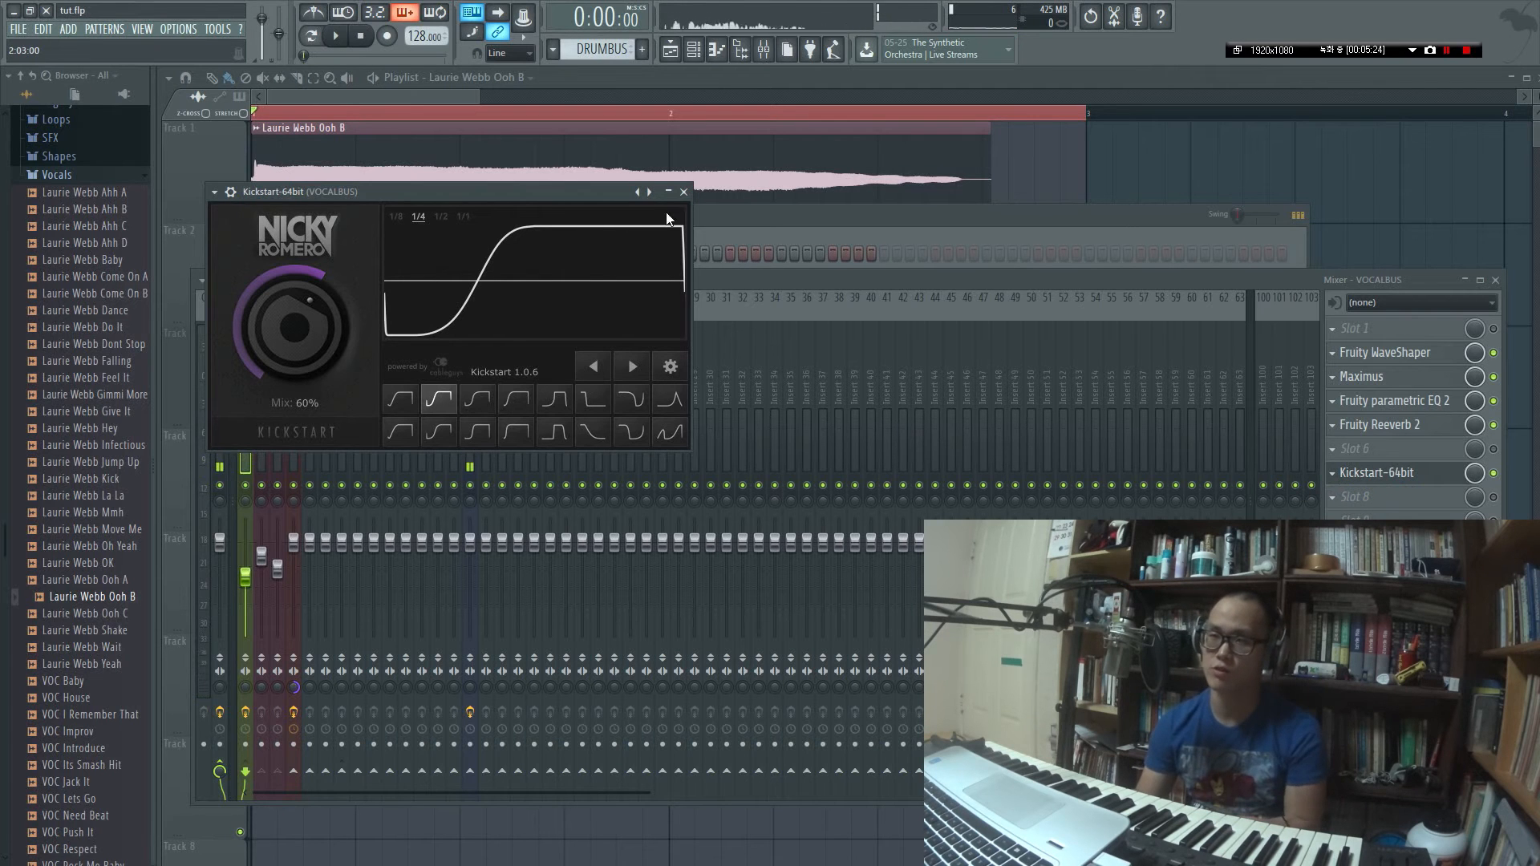
pyautogui.click(685, 193)
pyautogui.press('space')
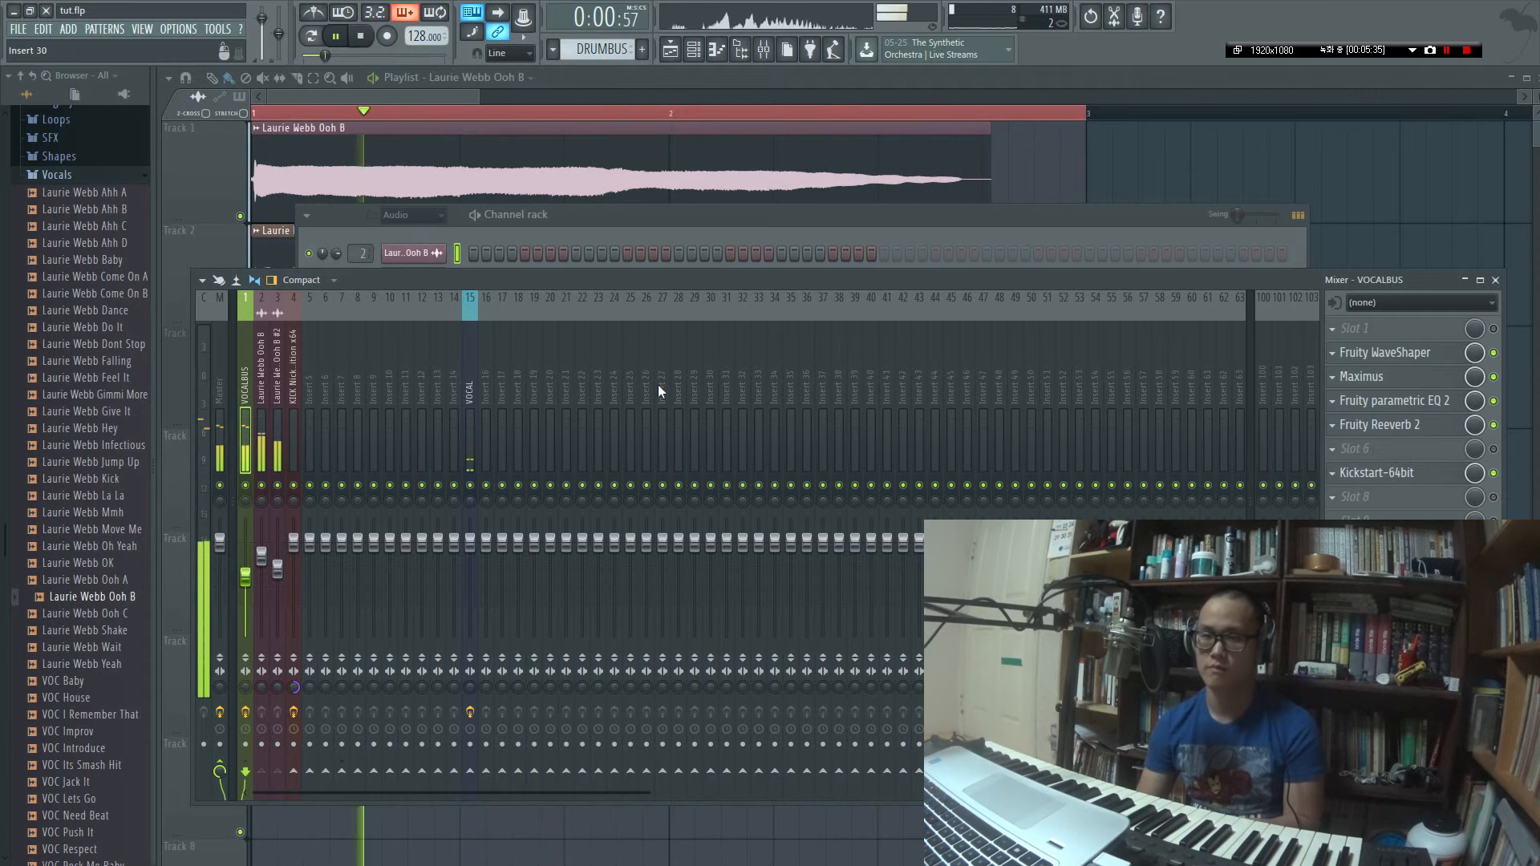
pyautogui.click(1143, 169)
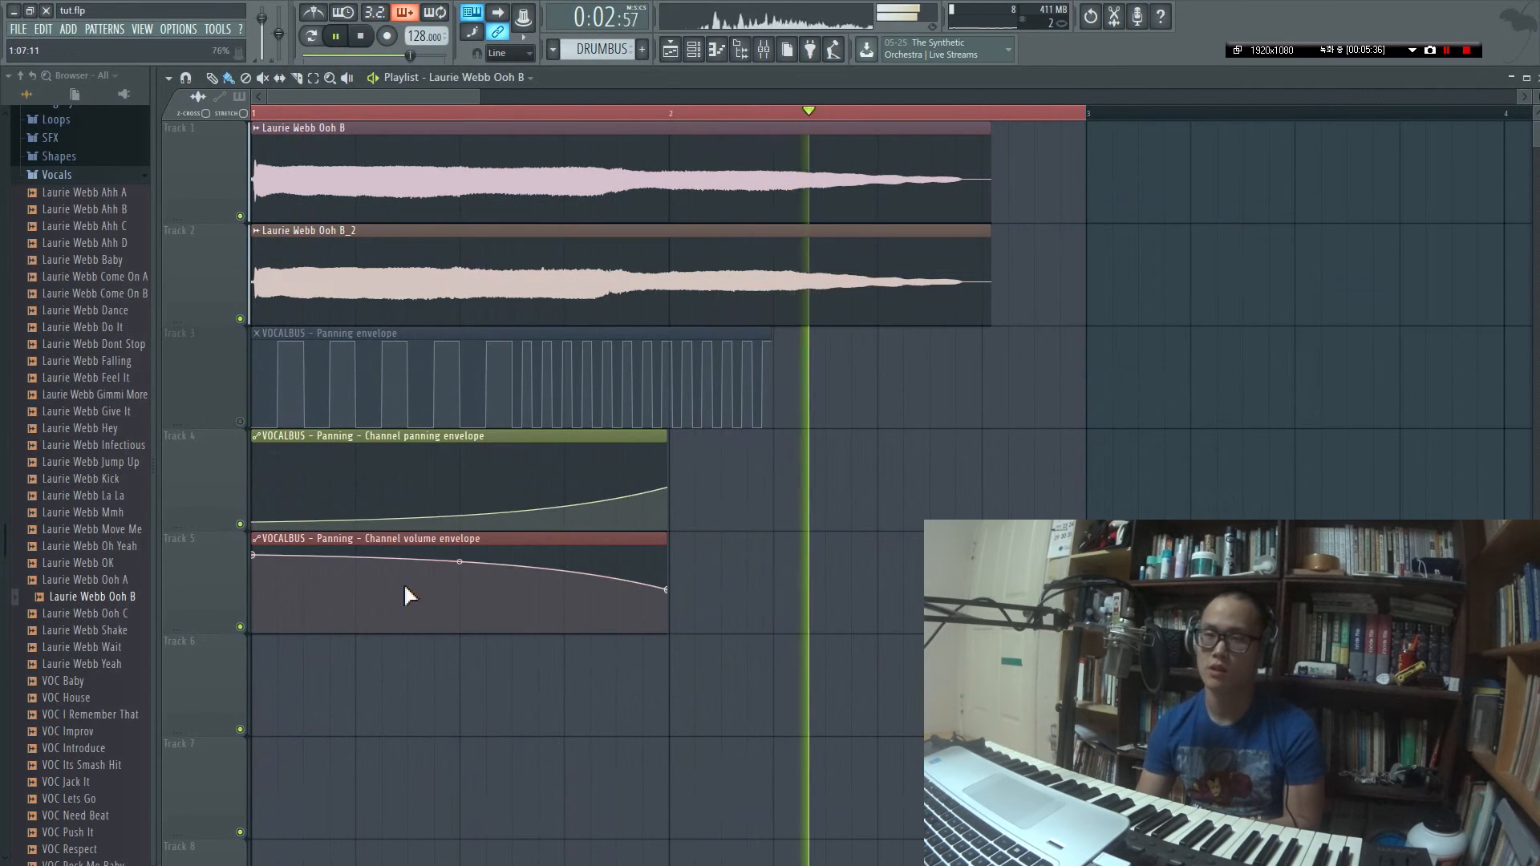
# Stop playback, unmute the VOCALBUS panning envelope track, and delete the three VOCALBUS automation clips from the playlist.
pyautogui.press('space')
pyautogui.click(240, 421)
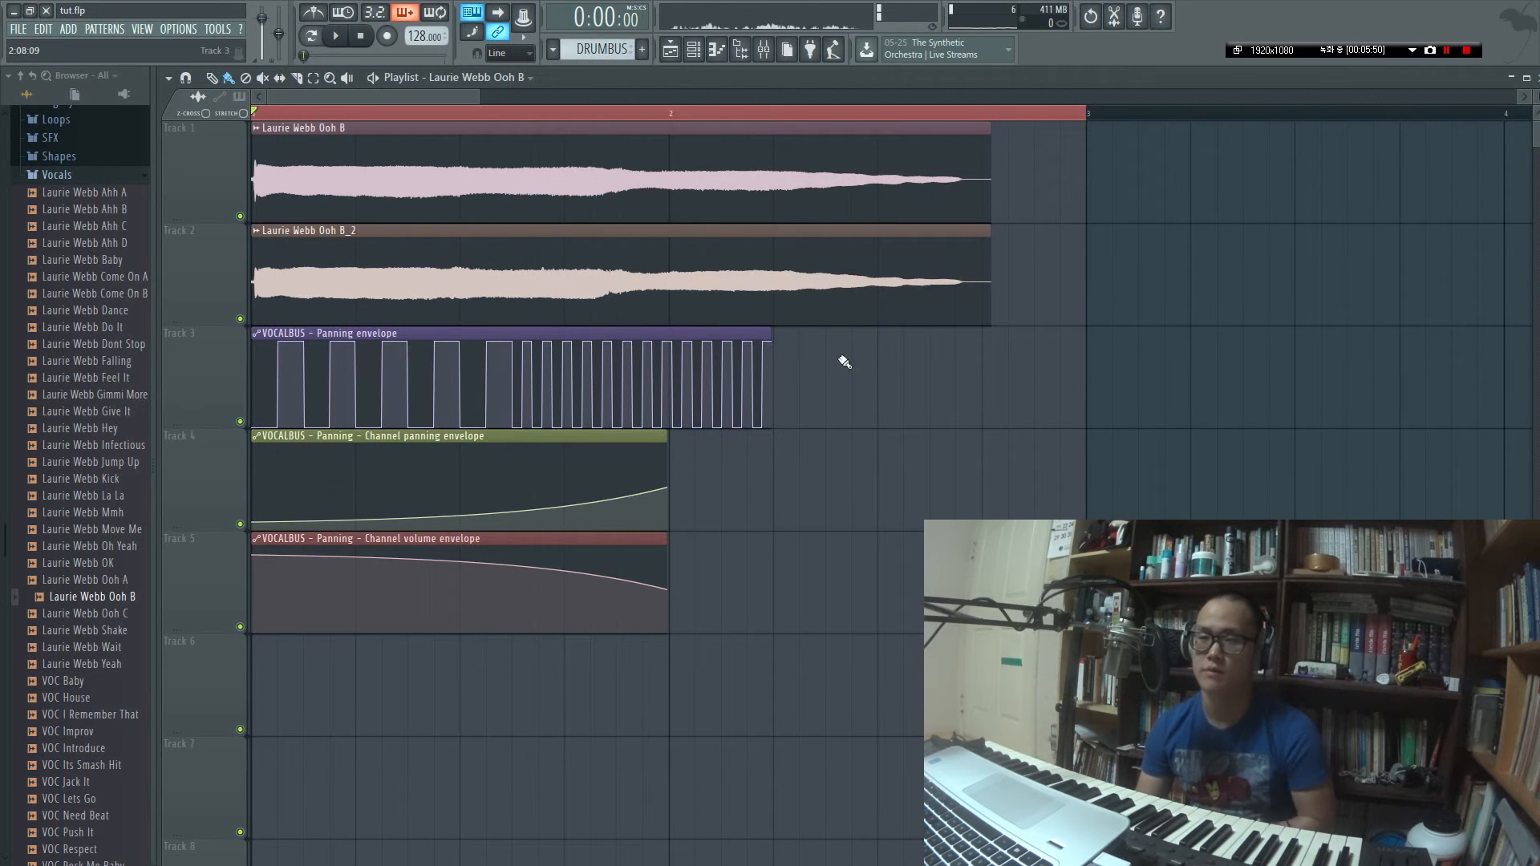
pyautogui.rightClick(730, 401)
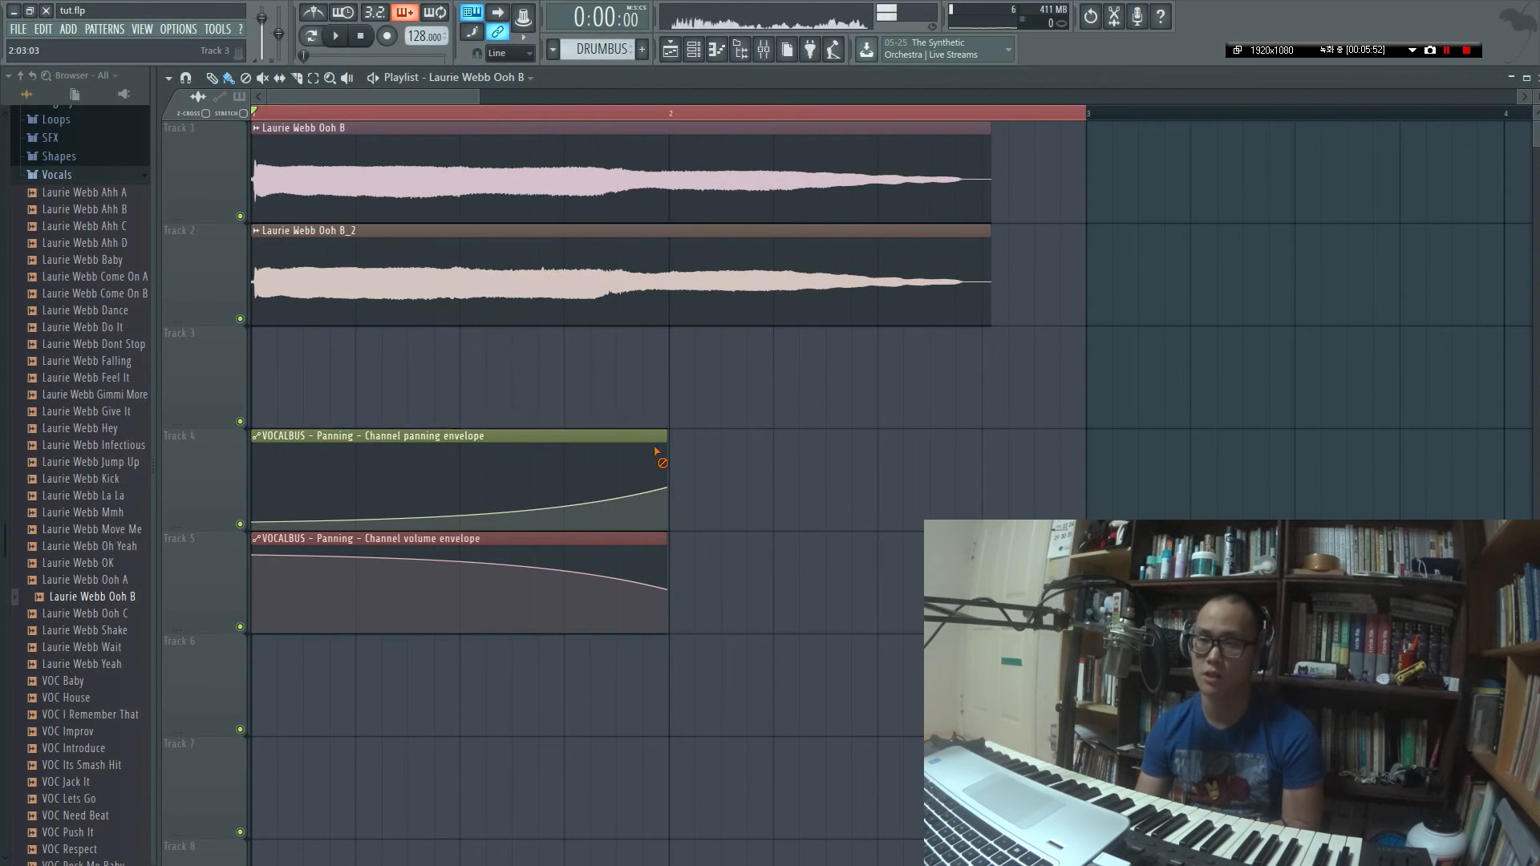
pyautogui.rightClick(654, 470)
pyautogui.rightClick(561, 583)
# Filter the channel rack to Automation and delete all three VOCALBUS automation channels.
pyautogui.press('F6')
pyautogui.click(410, 223)
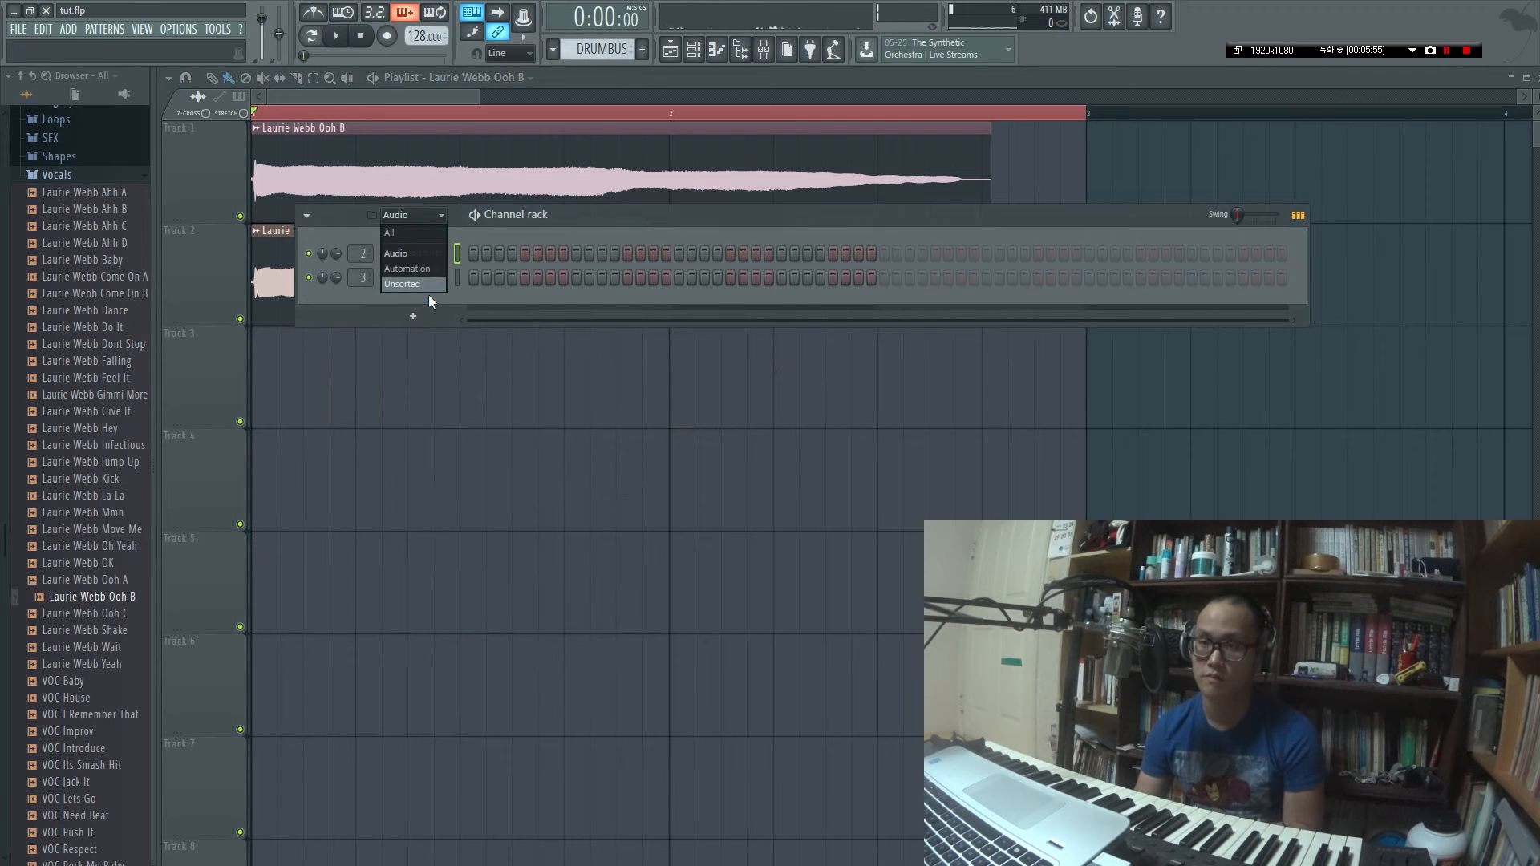
pyautogui.click(425, 282)
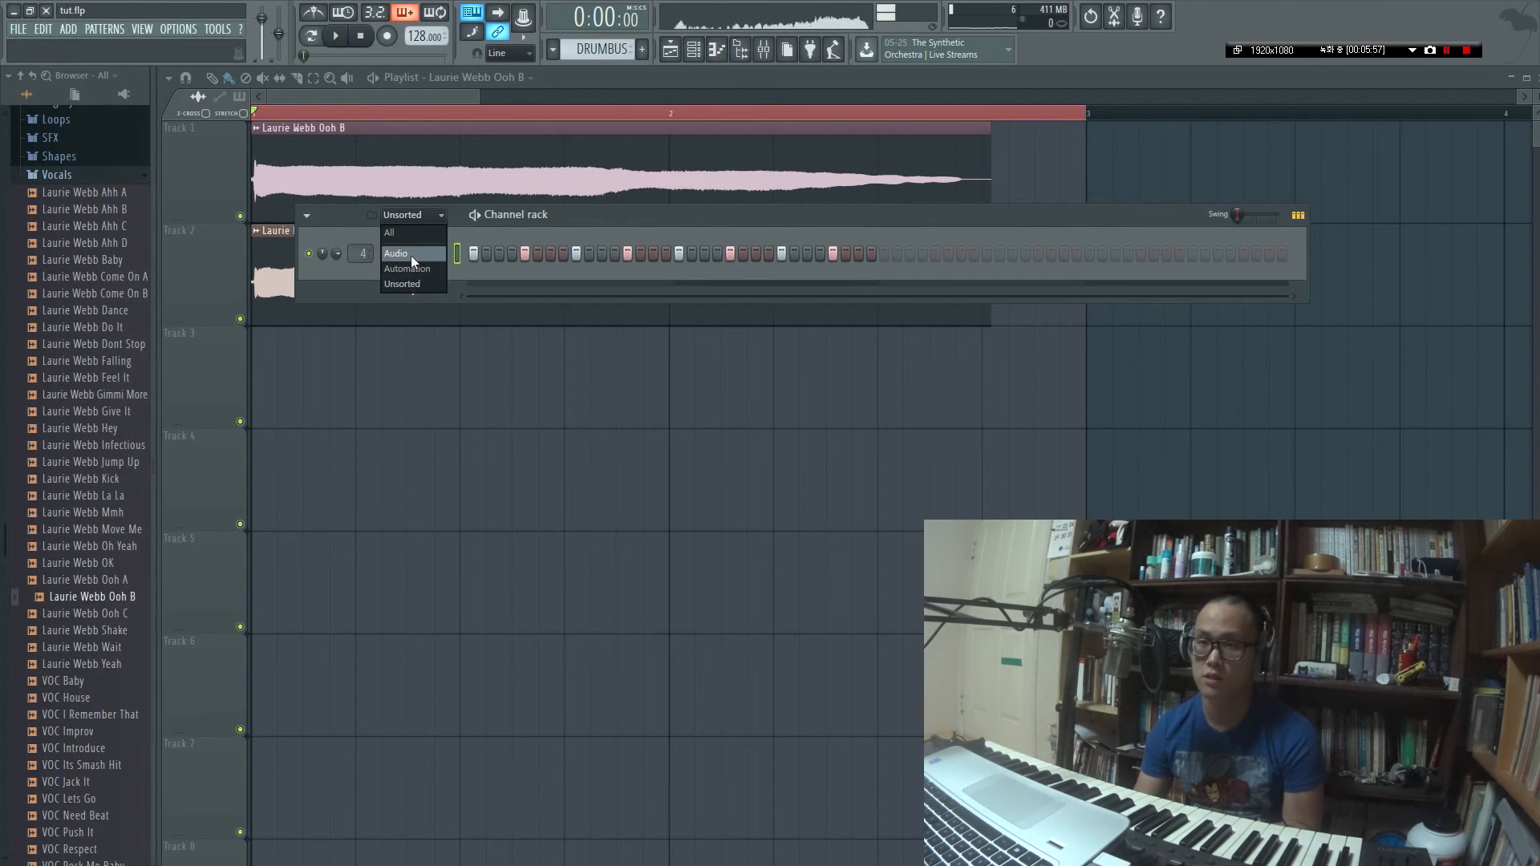
pyautogui.click(413, 269)
pyautogui.hotkey('alt', 'Delete')
pyautogui.press('Return')
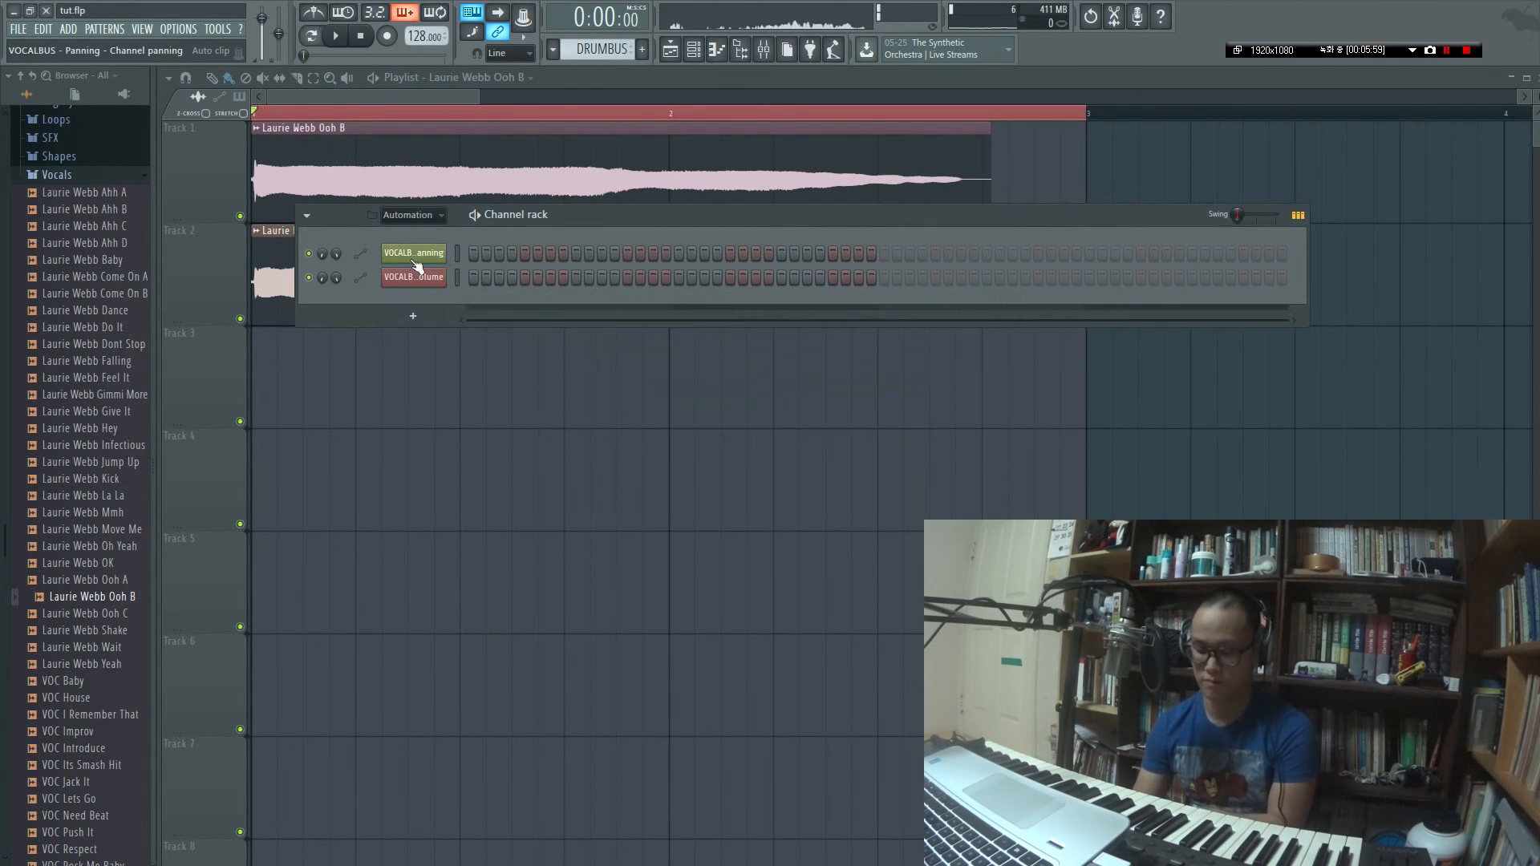
pyautogui.hotkey('alt', 'Delete')
pyautogui.press('Return')
pyautogui.hotkey('alt', 'Delete')
pyautogui.press('Return')
# Create an automation clip for the VOCALBUS mixer panning and shorten its envelope to end at 2:09:00.
pyautogui.press('F9')
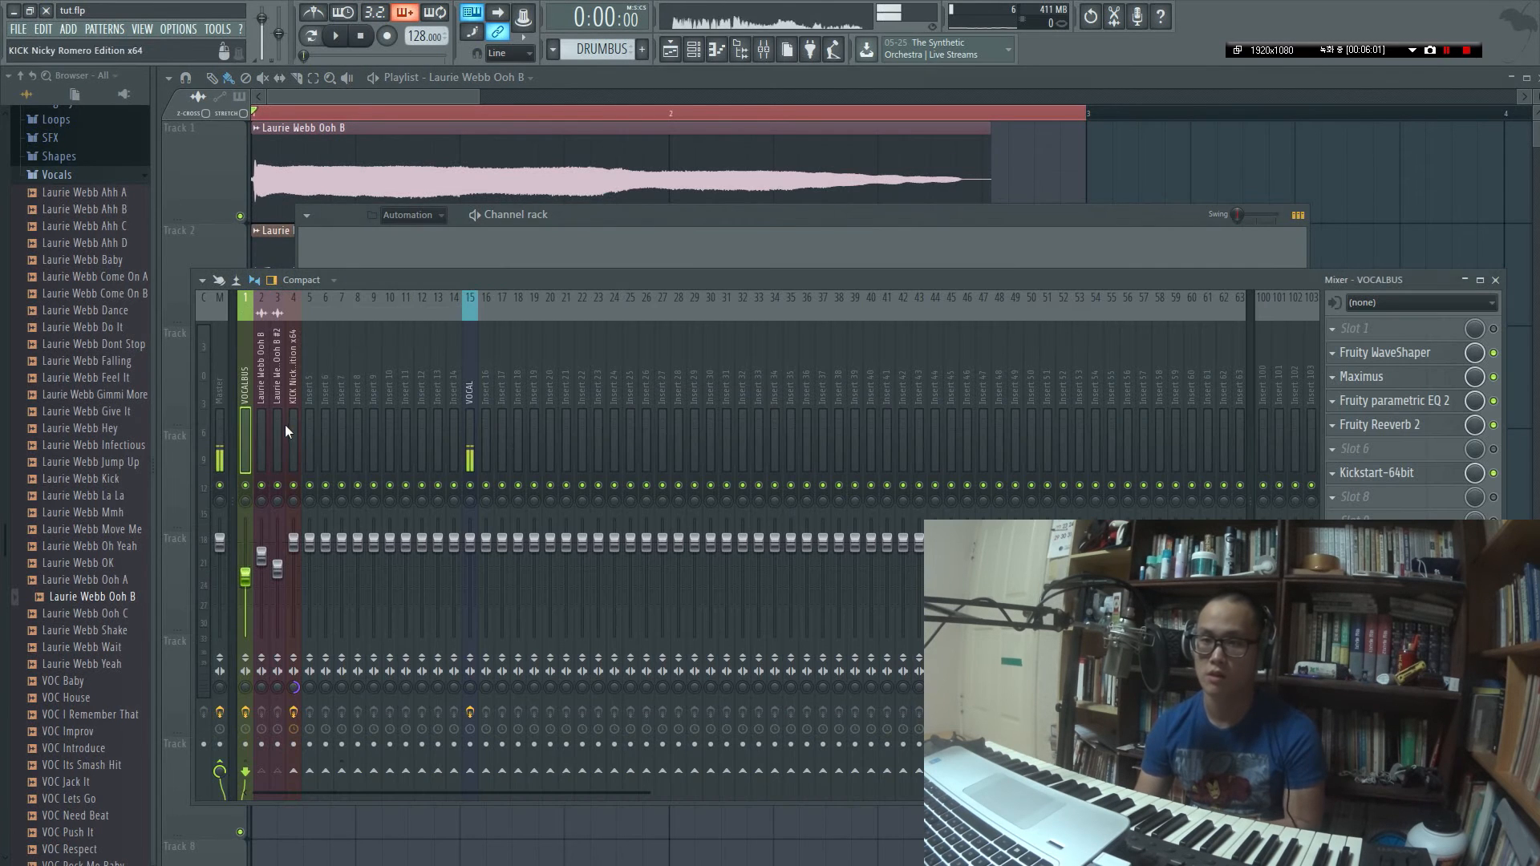
pyautogui.rightClick(247, 503)
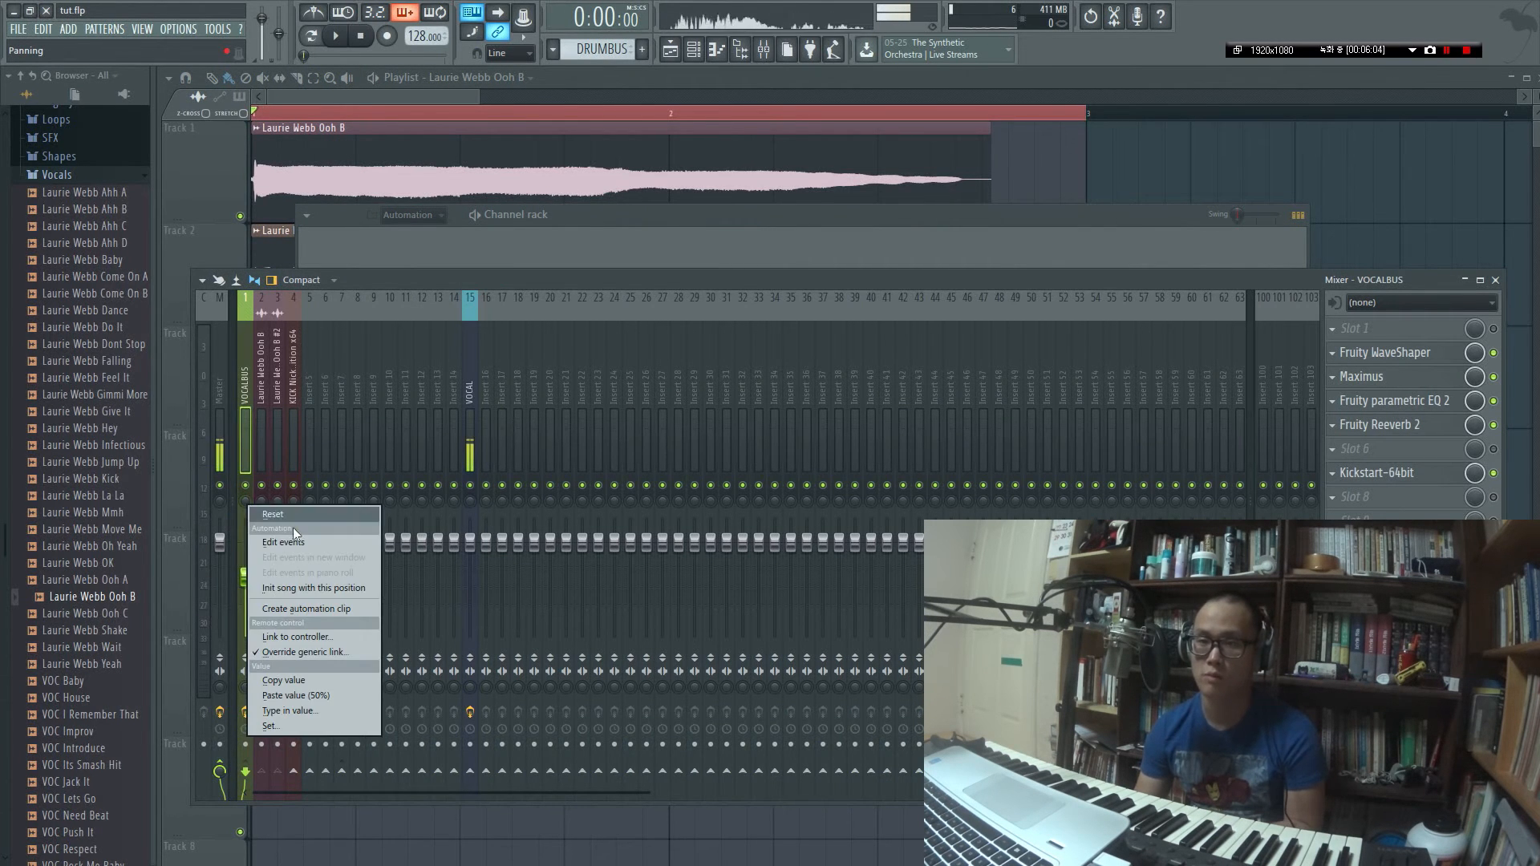
pyautogui.click(319, 605)
pyautogui.rightClick(1243, 192)
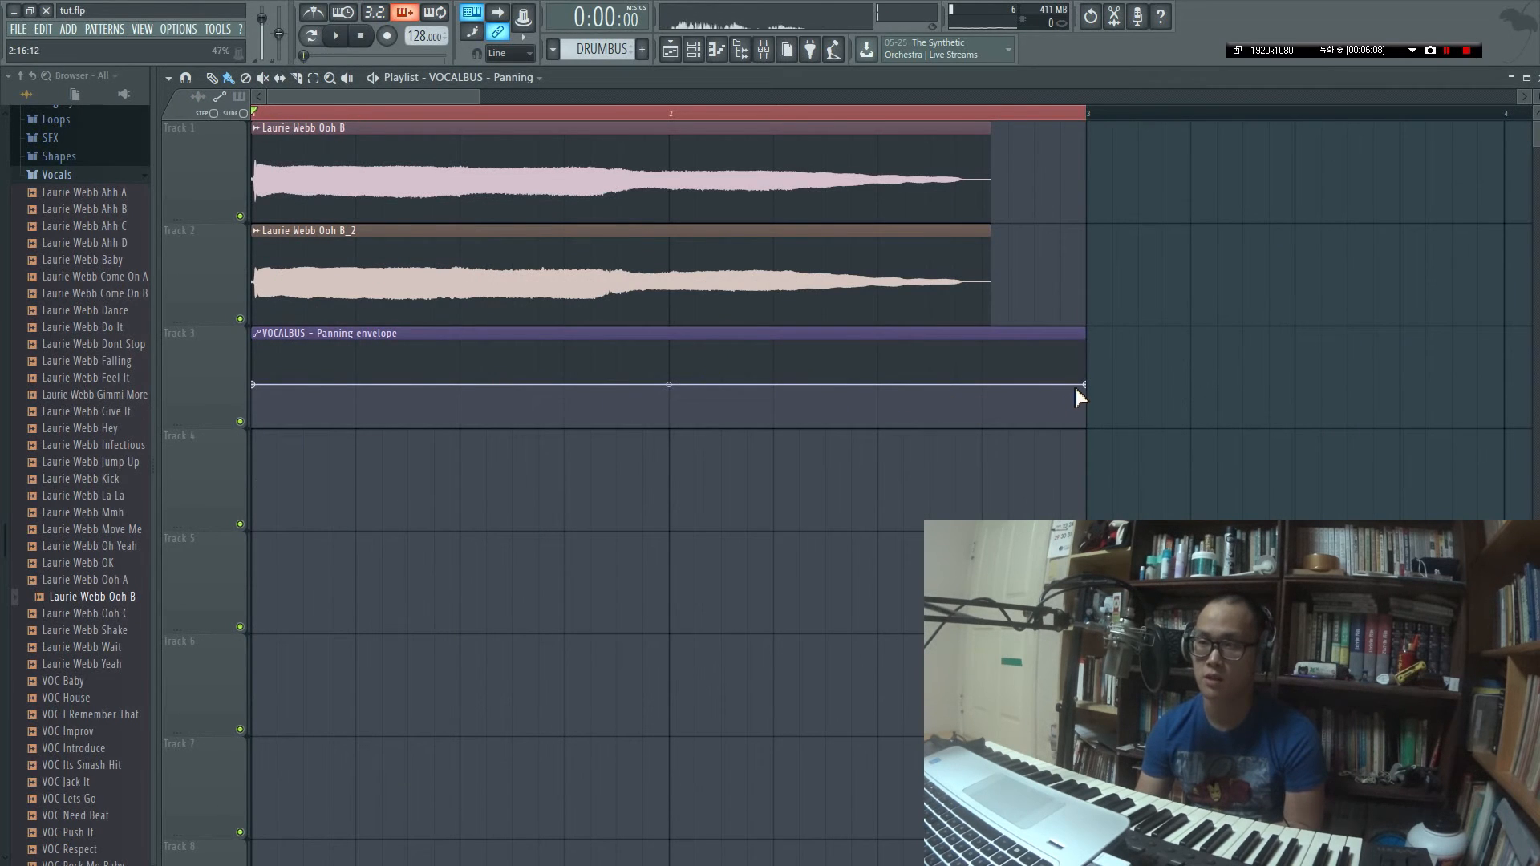
pyautogui.moveTo(1083, 386); pyautogui.dragTo(877, 394)
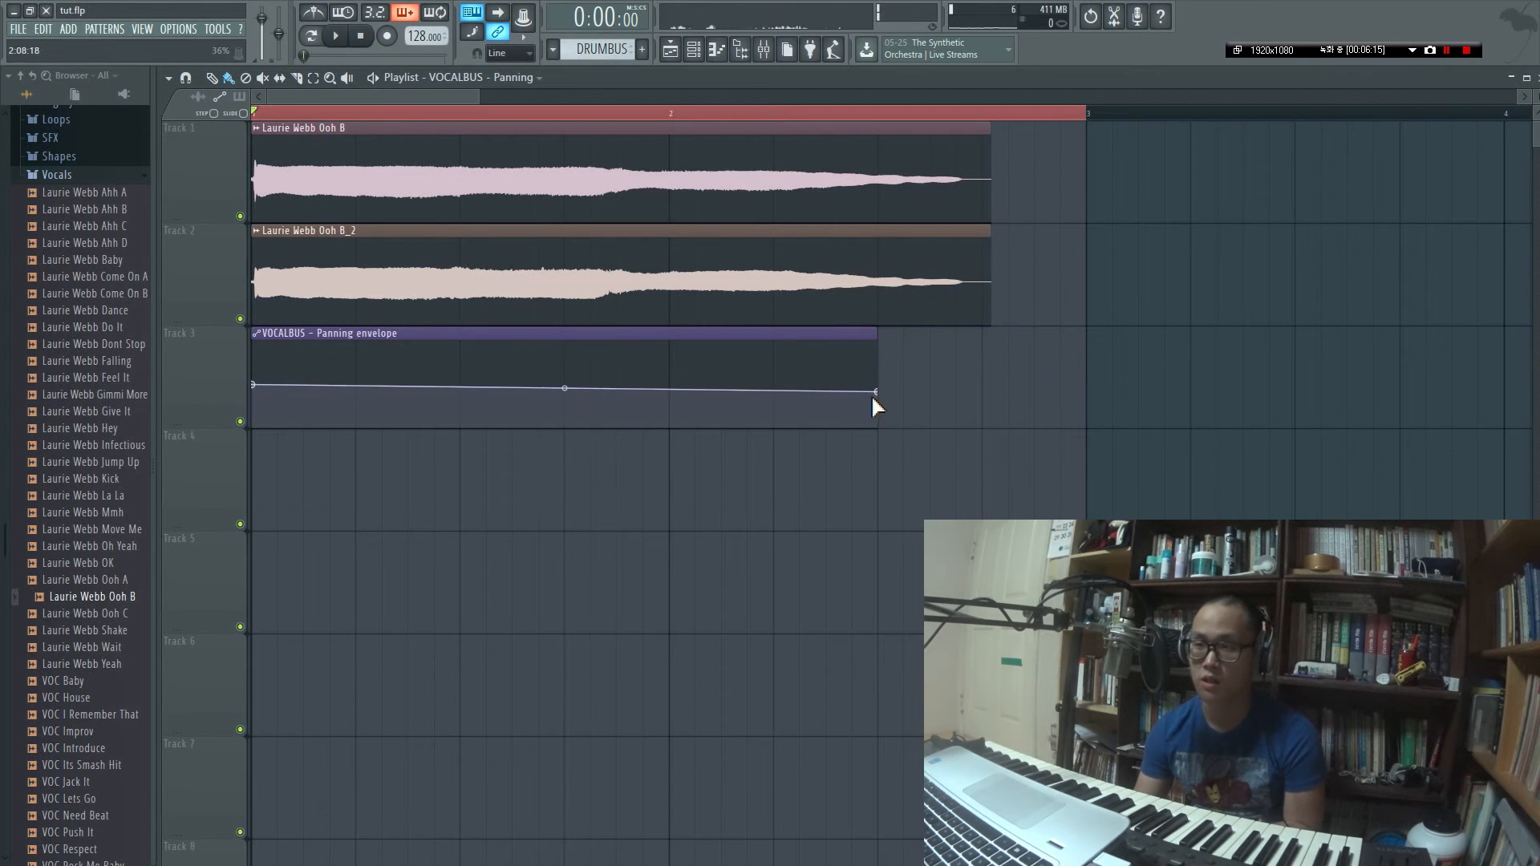
# Turn the panning envelope into a slow square pulse wave, with its start point at minimum and its end point at maximum.
pyautogui.rightClick(878, 394)
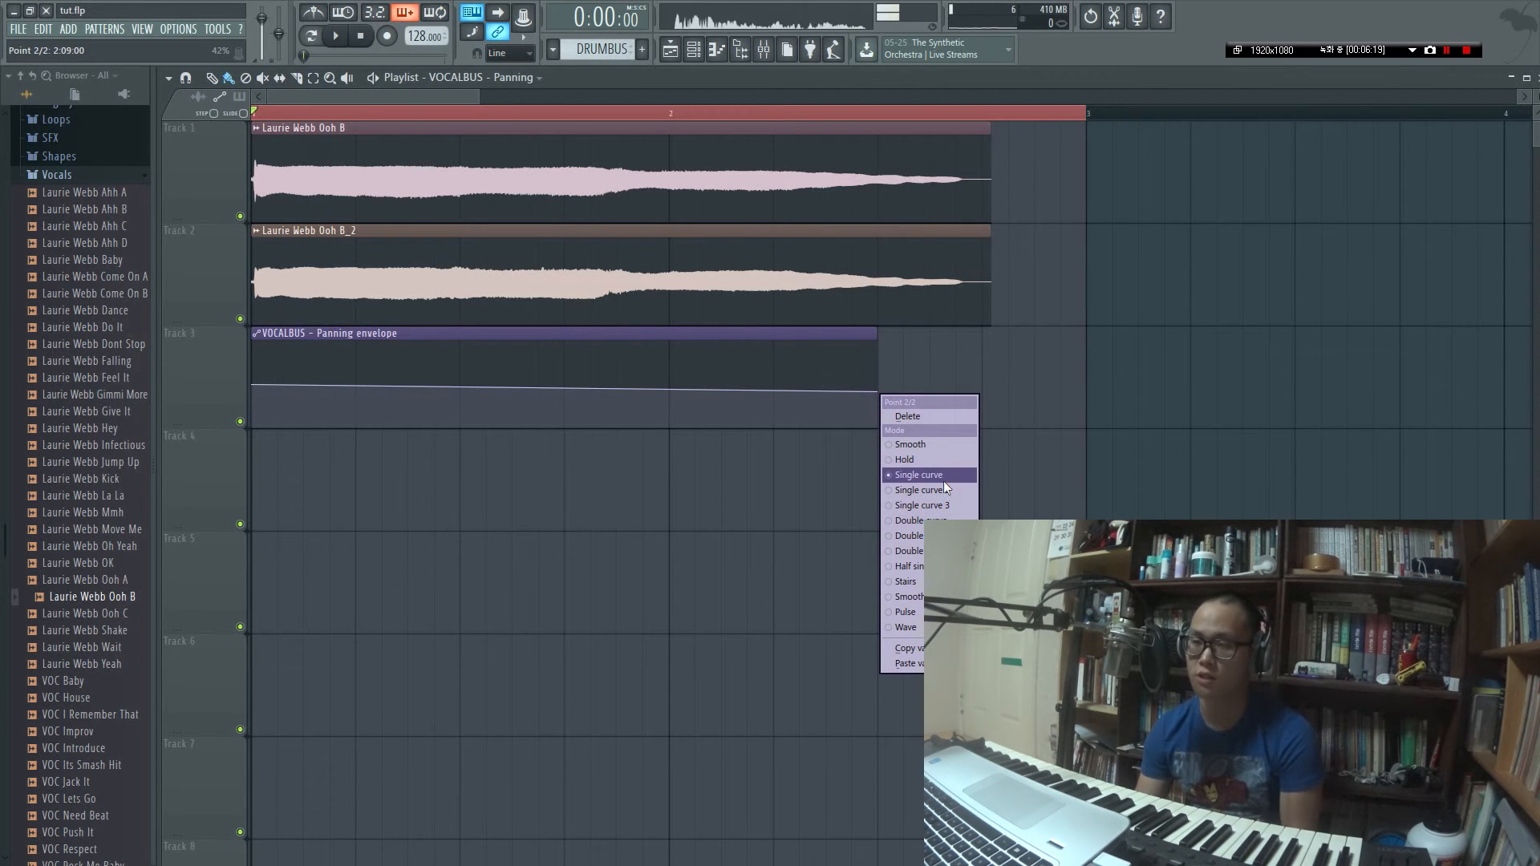
pyautogui.click(943, 627)
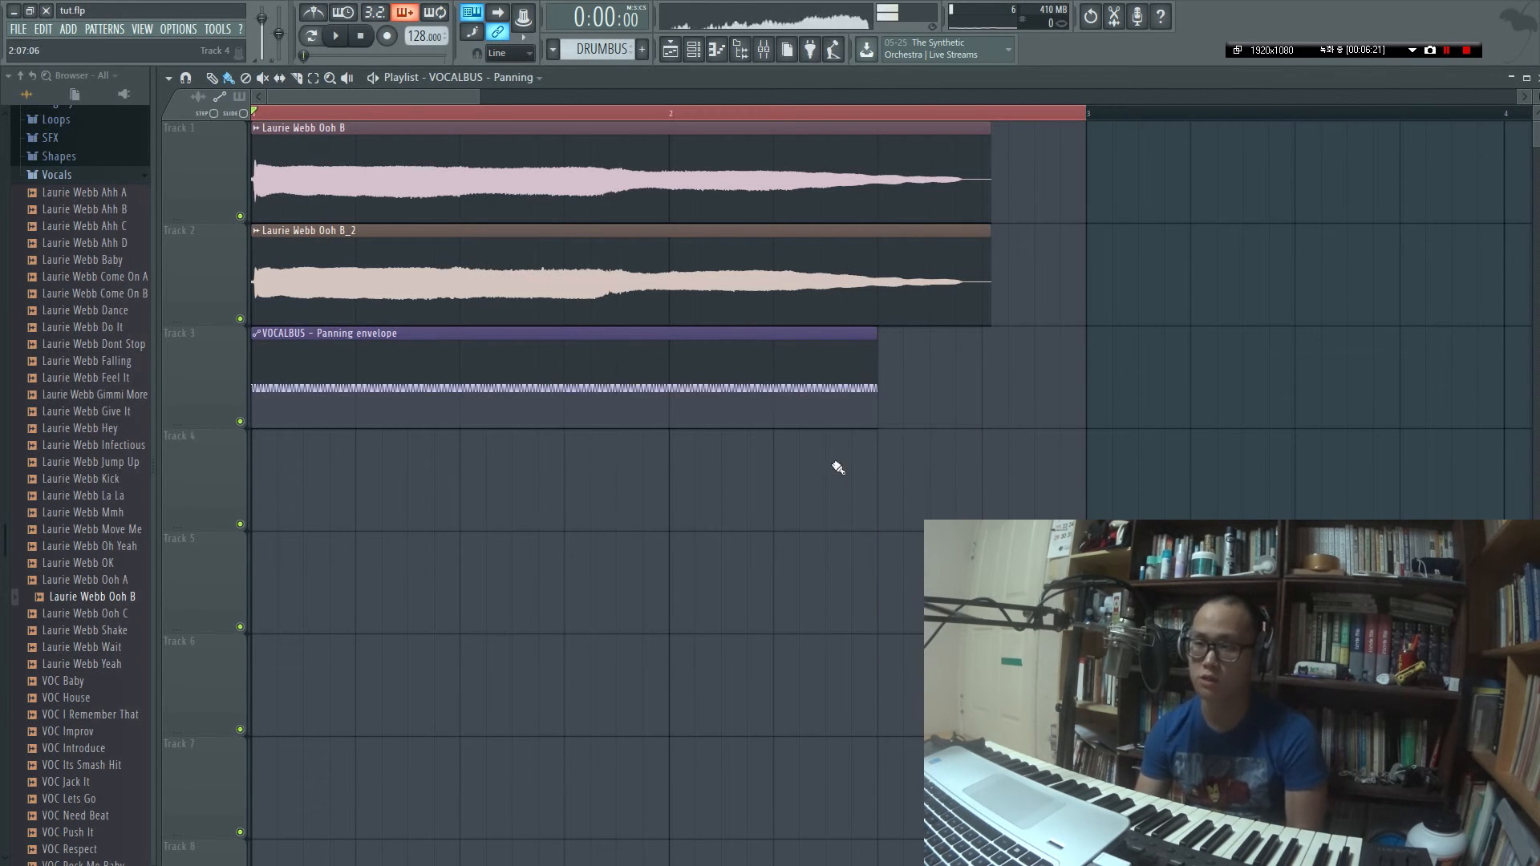
pyautogui.moveTo(565, 385); pyautogui.dragTo(564, 351)
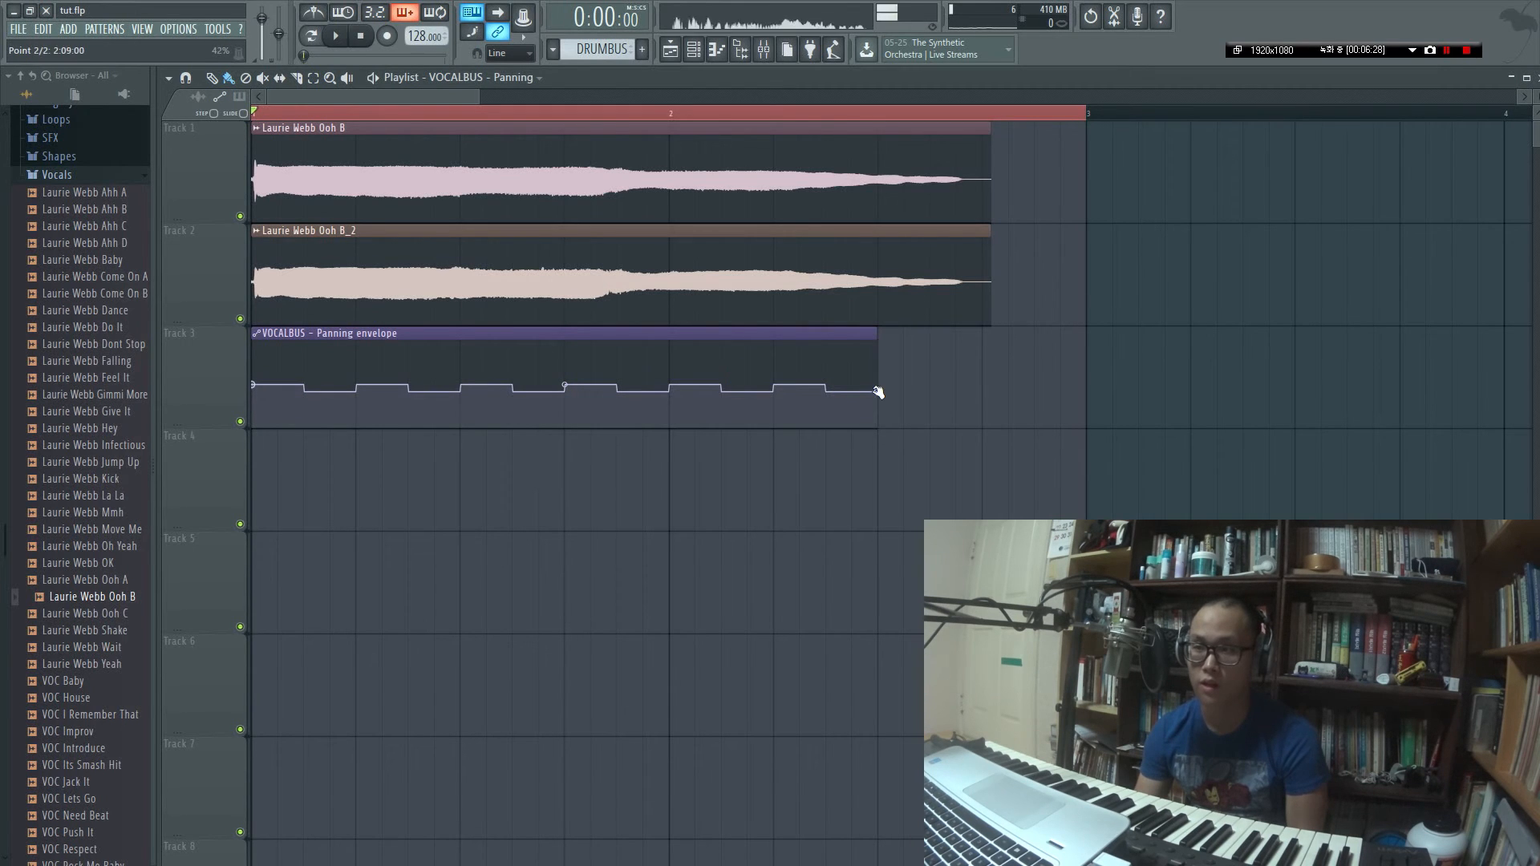
pyautogui.moveTo(878, 392); pyautogui.dragTo(873, 327)
pyautogui.moveTo(253, 384); pyautogui.dragTo(254, 433)
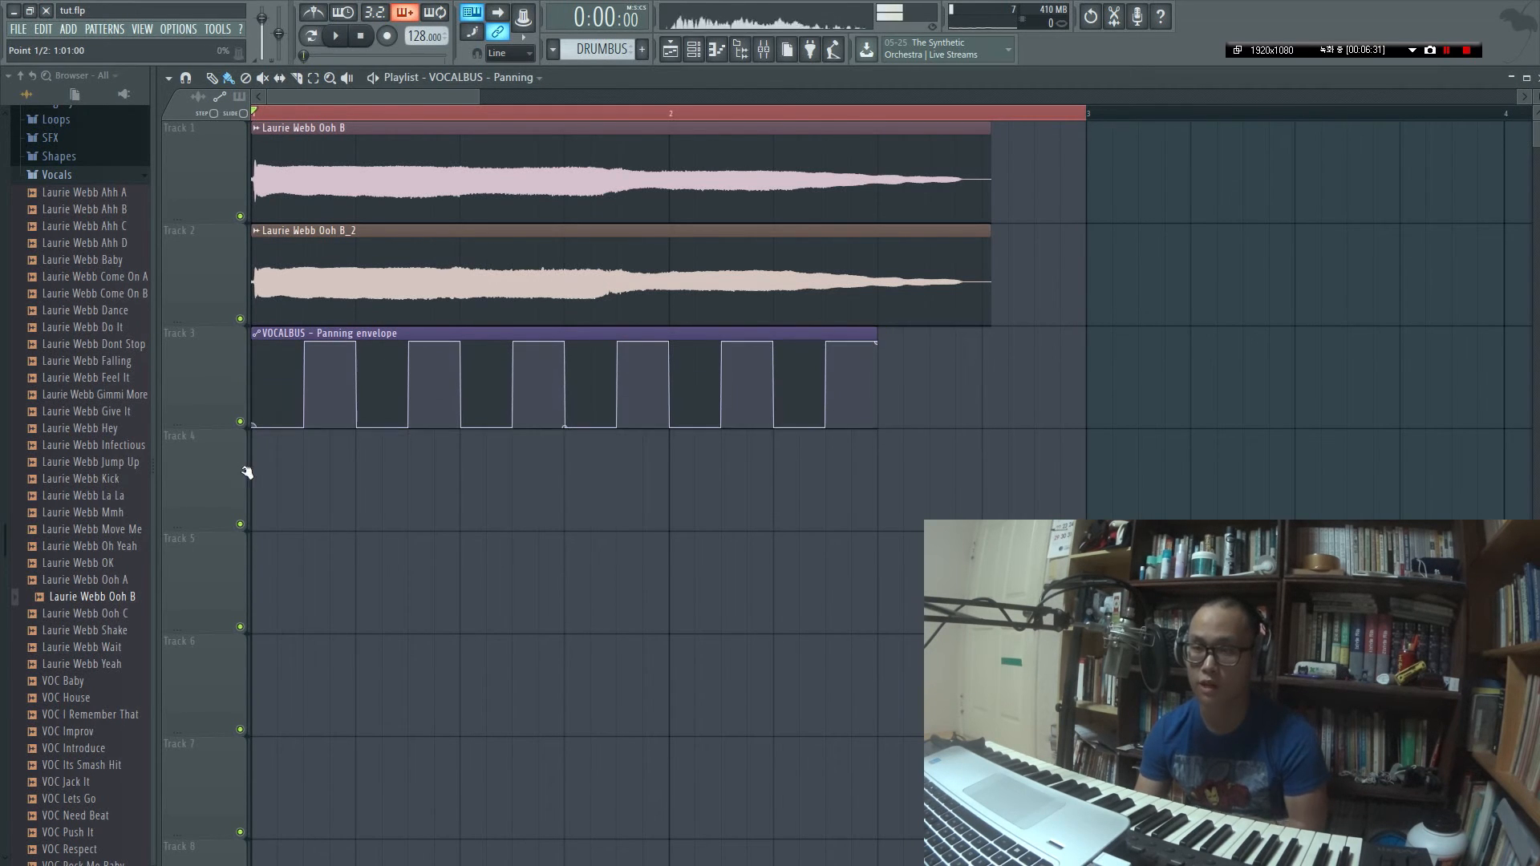
# Shorten the panning pulse pattern to 12 steps and extend the clip to 2:05:00 with a second, faster pulse section.
pyautogui.moveTo(873, 336); pyautogui.dragTo(684, 332)
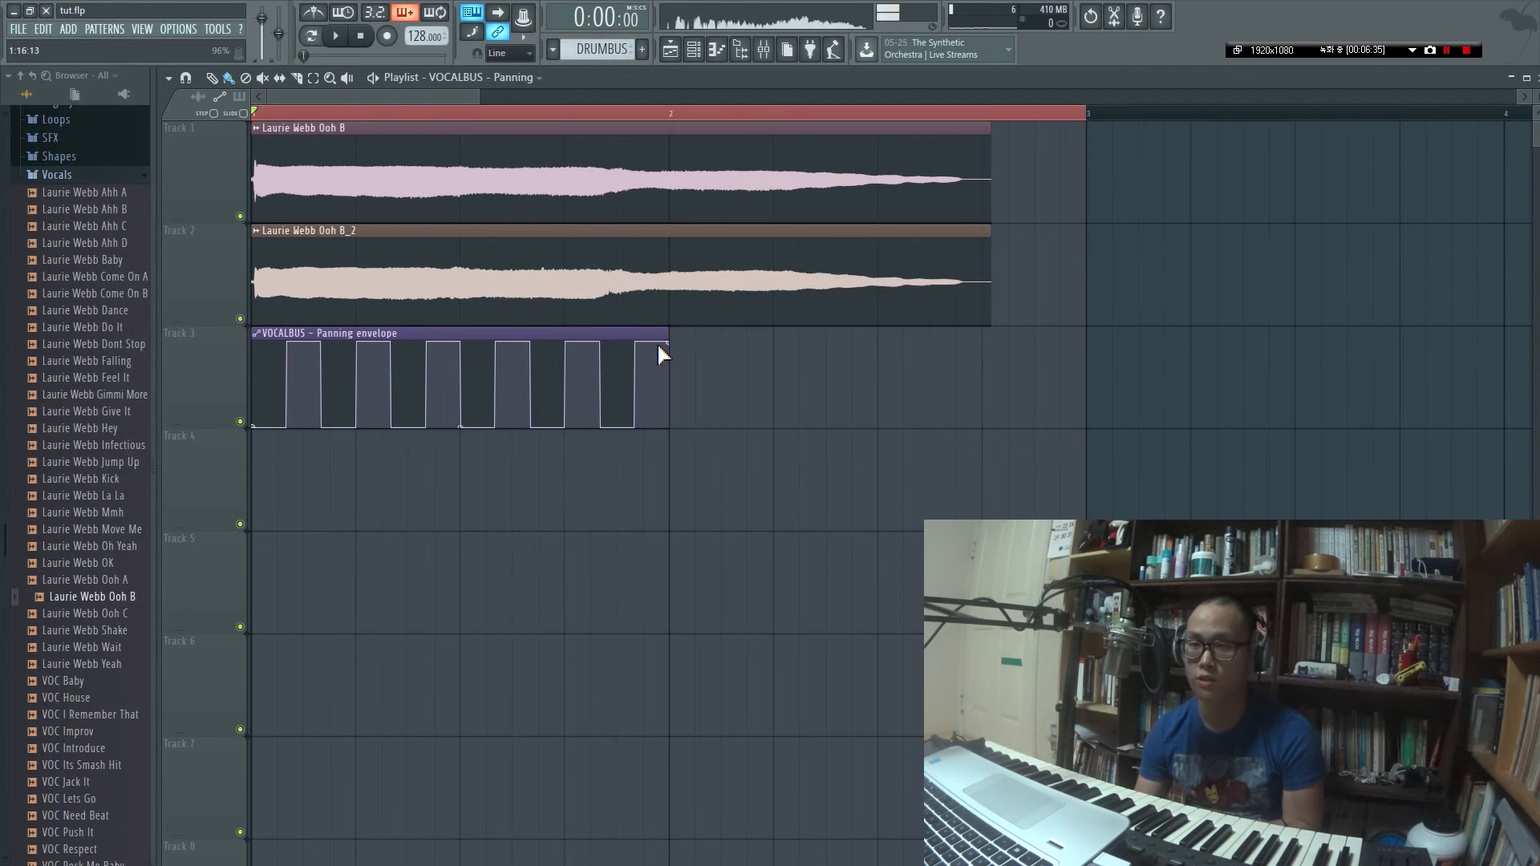
pyautogui.moveTo(670, 340); pyautogui.dragTo(570, 342)
pyautogui.press('space')
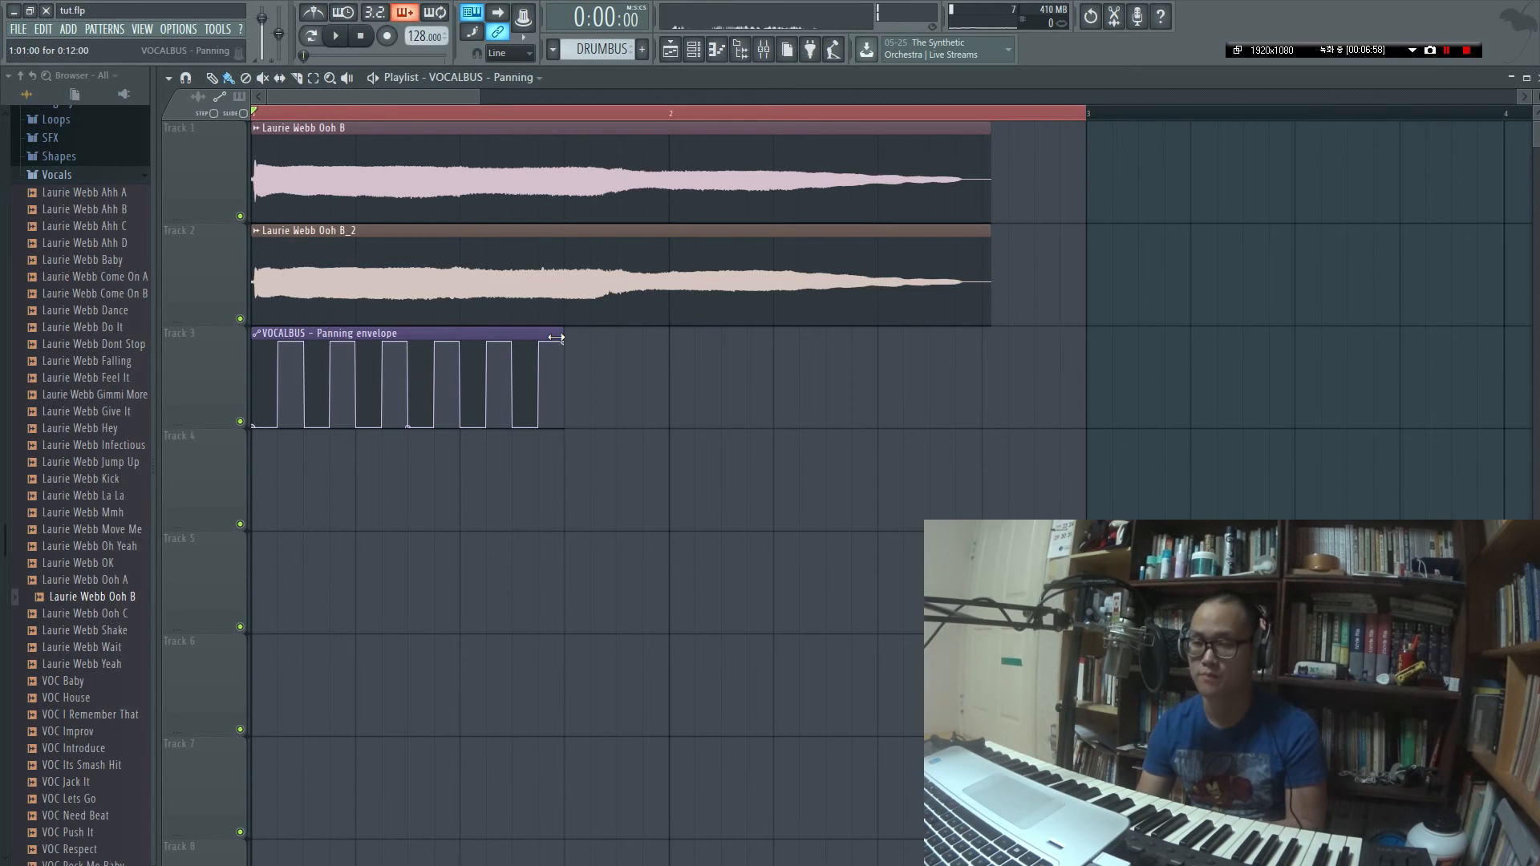
pyautogui.moveTo(555, 338); pyautogui.dragTo(770, 355)
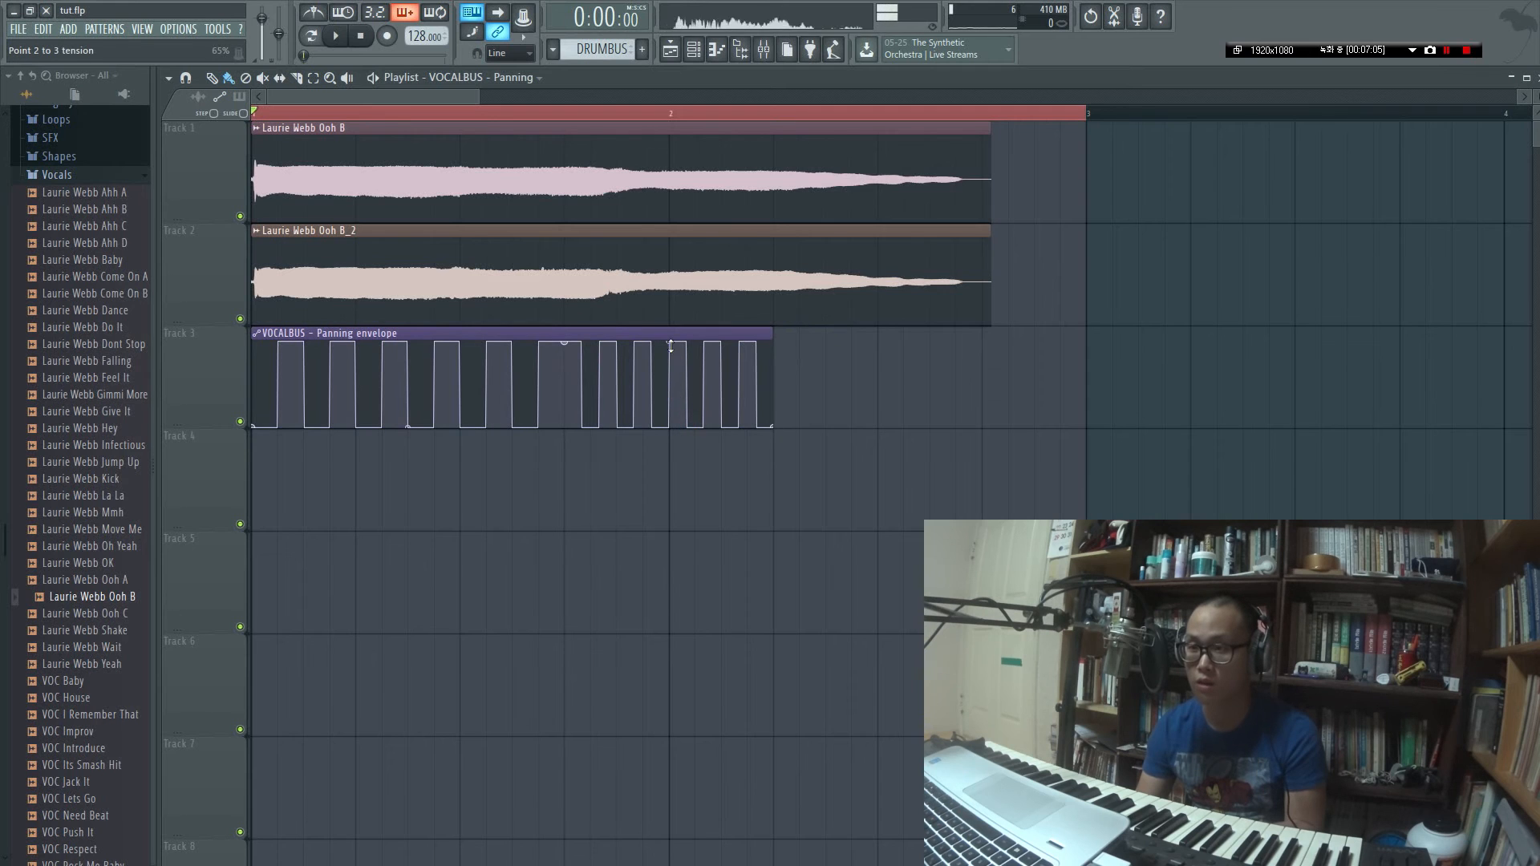
pyautogui.moveTo(671, 345); pyautogui.dragTo(670, 321)
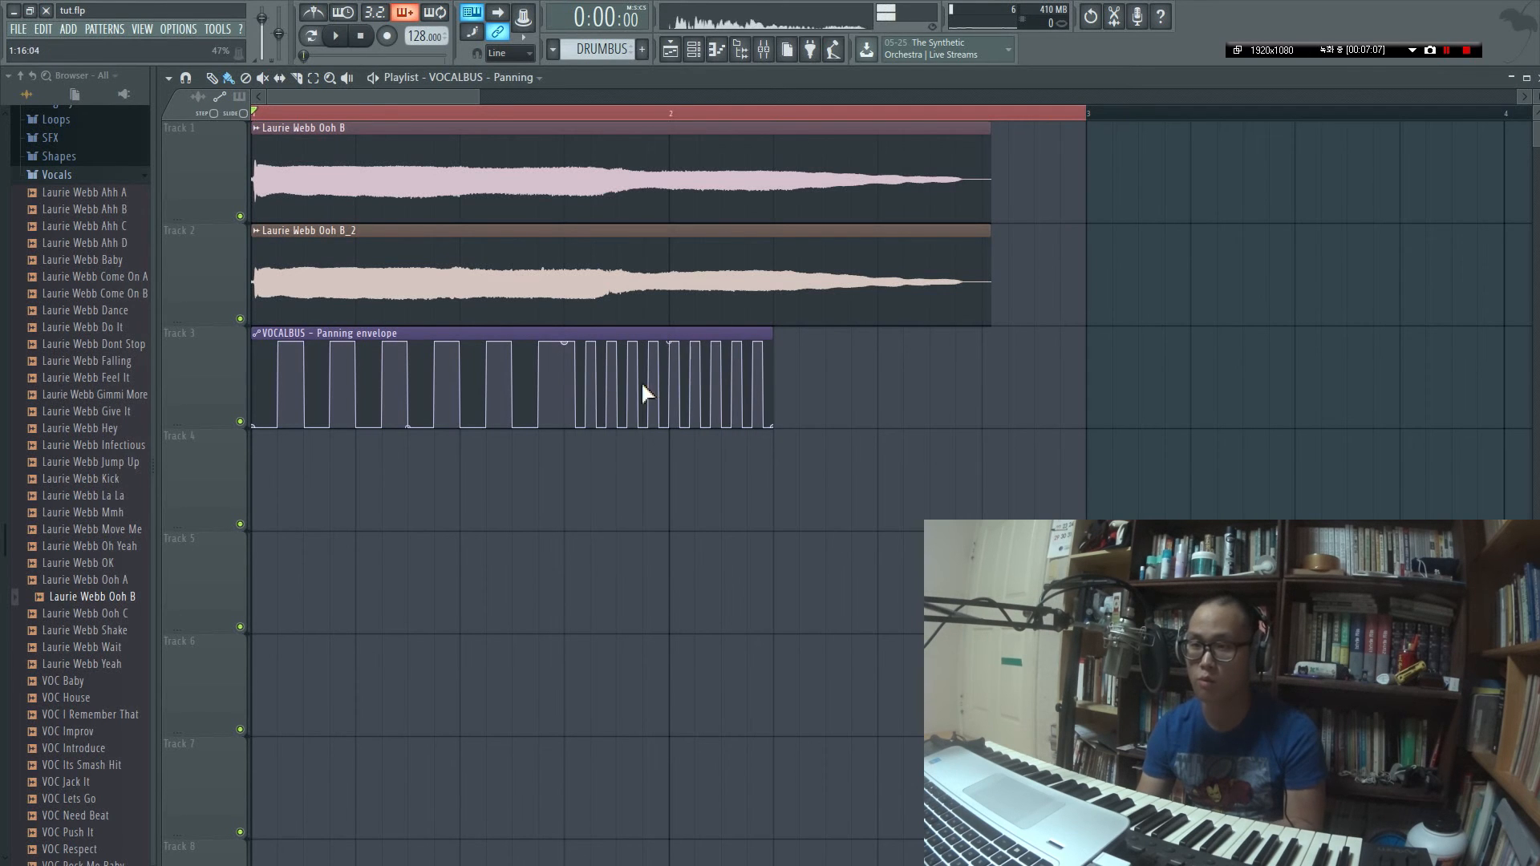
# Create automation clips for the panning envelope's minimum and maximum output levels and close its channel settings.
pyautogui.doubleClick(536, 333)
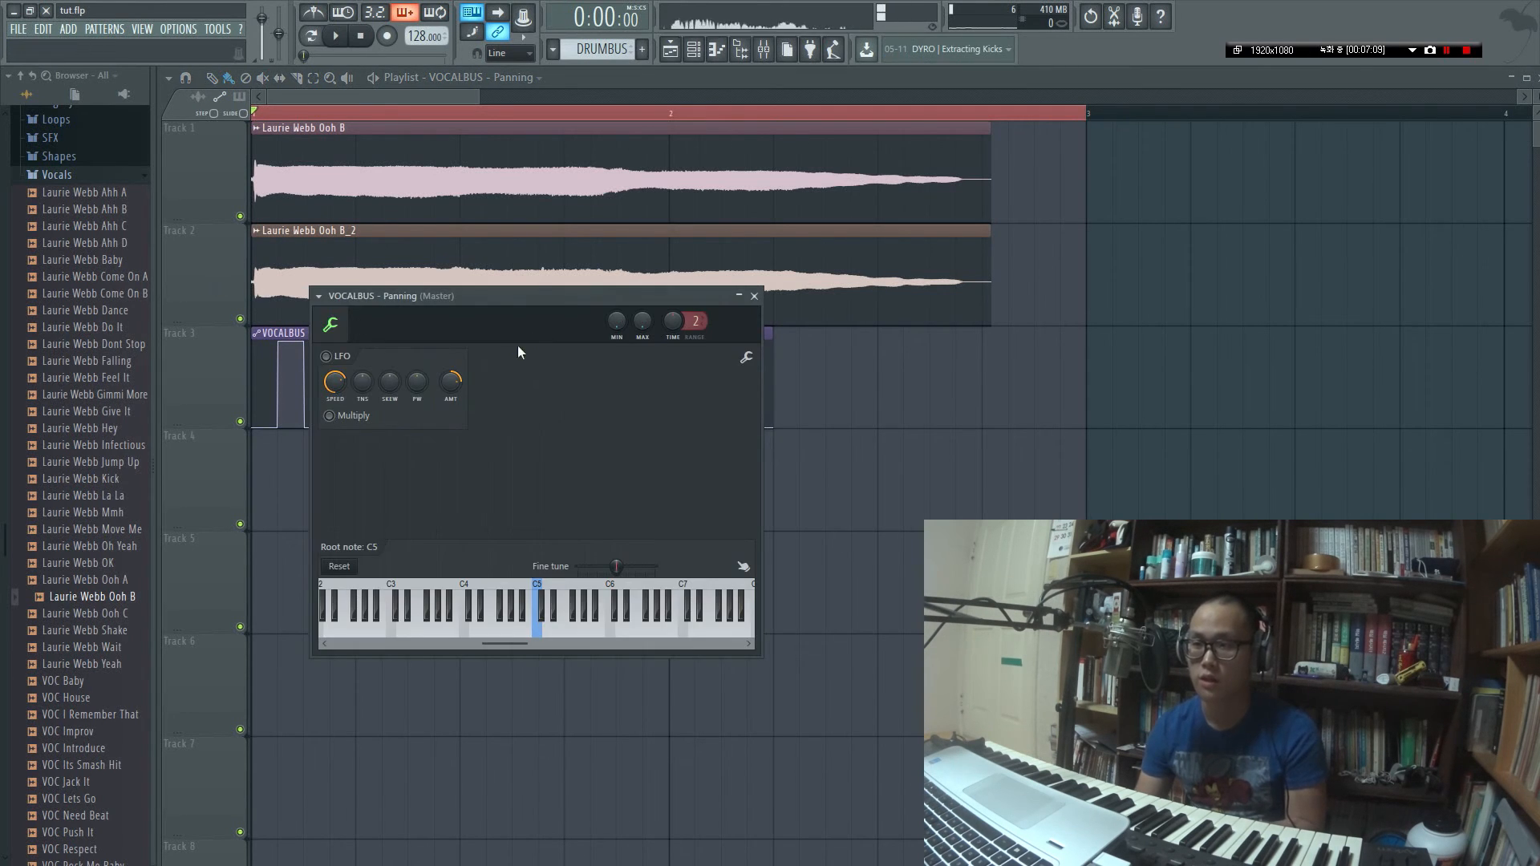
pyautogui.rightClick(613, 327)
pyautogui.click(665, 478)
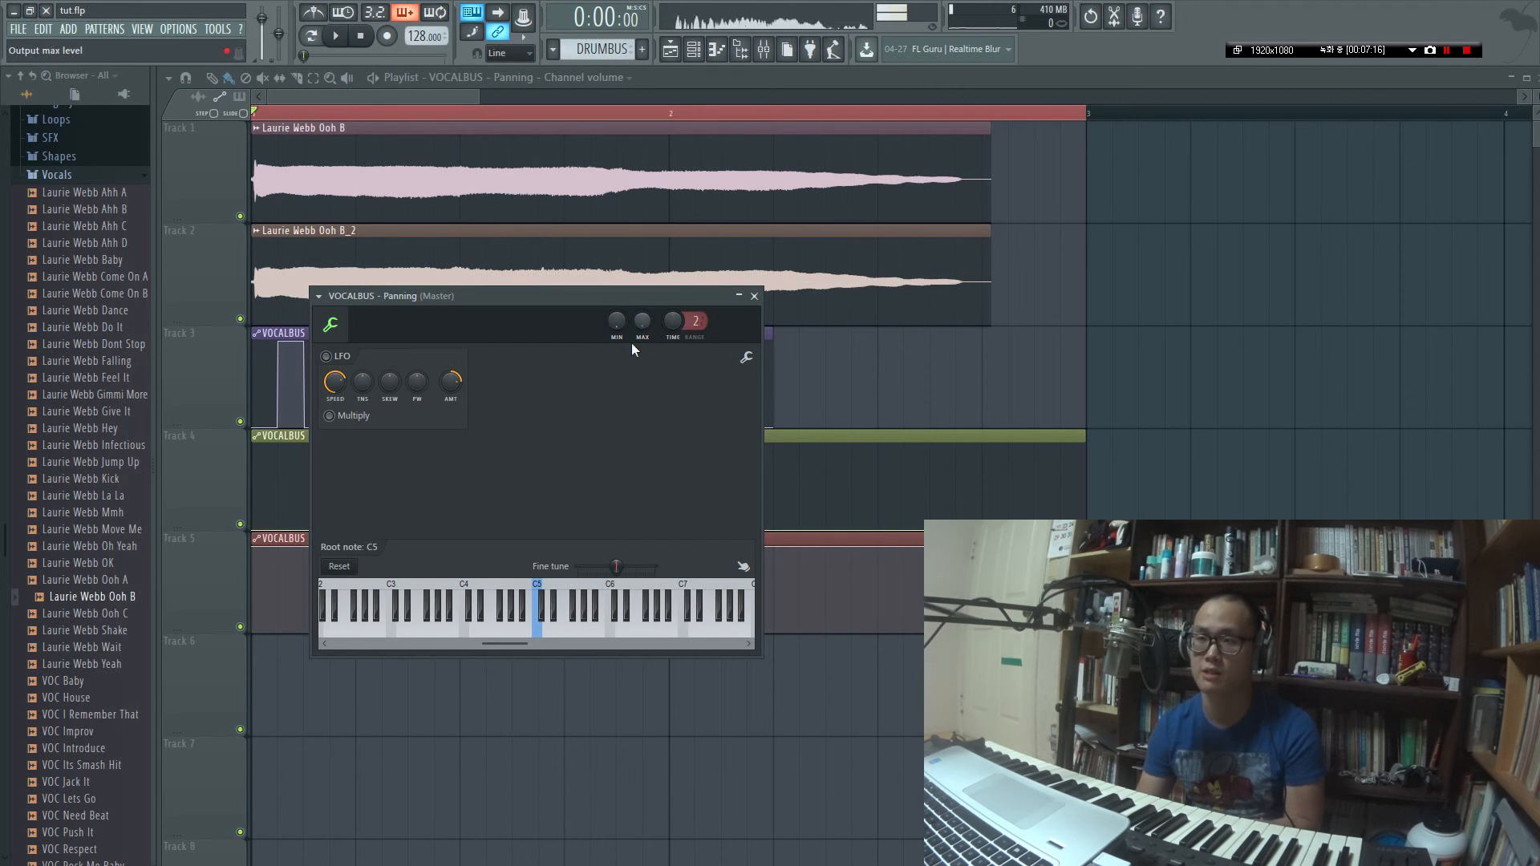
pyautogui.click(754, 296)
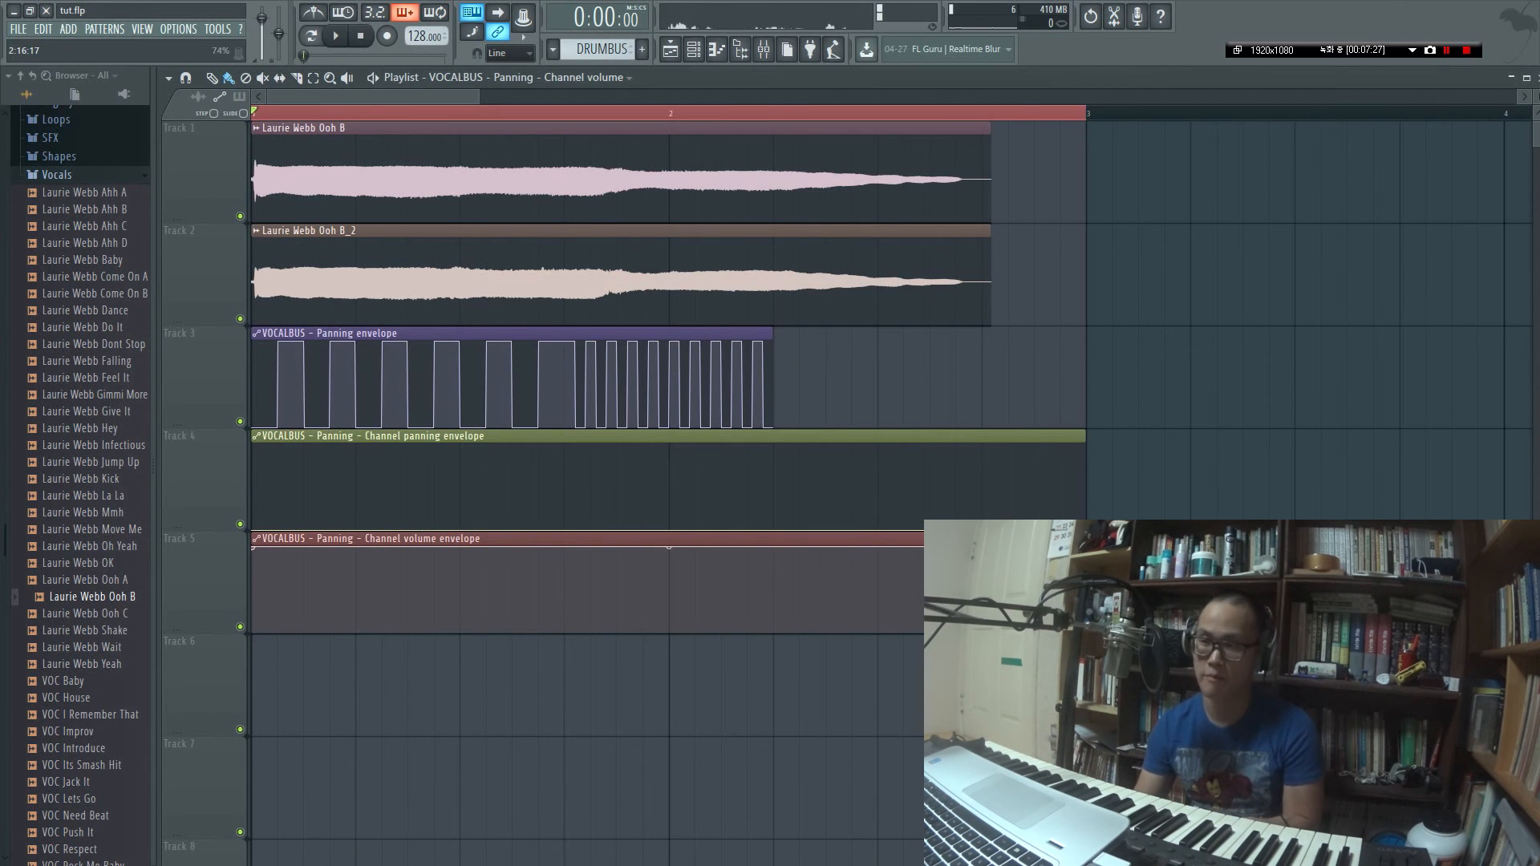
# Shorten the channel volume and channel panning envelopes to 2:01:00, set both end points to 50%, and play the result.
pyautogui.moveTo(1085, 550); pyautogui.dragTo(663, 591)
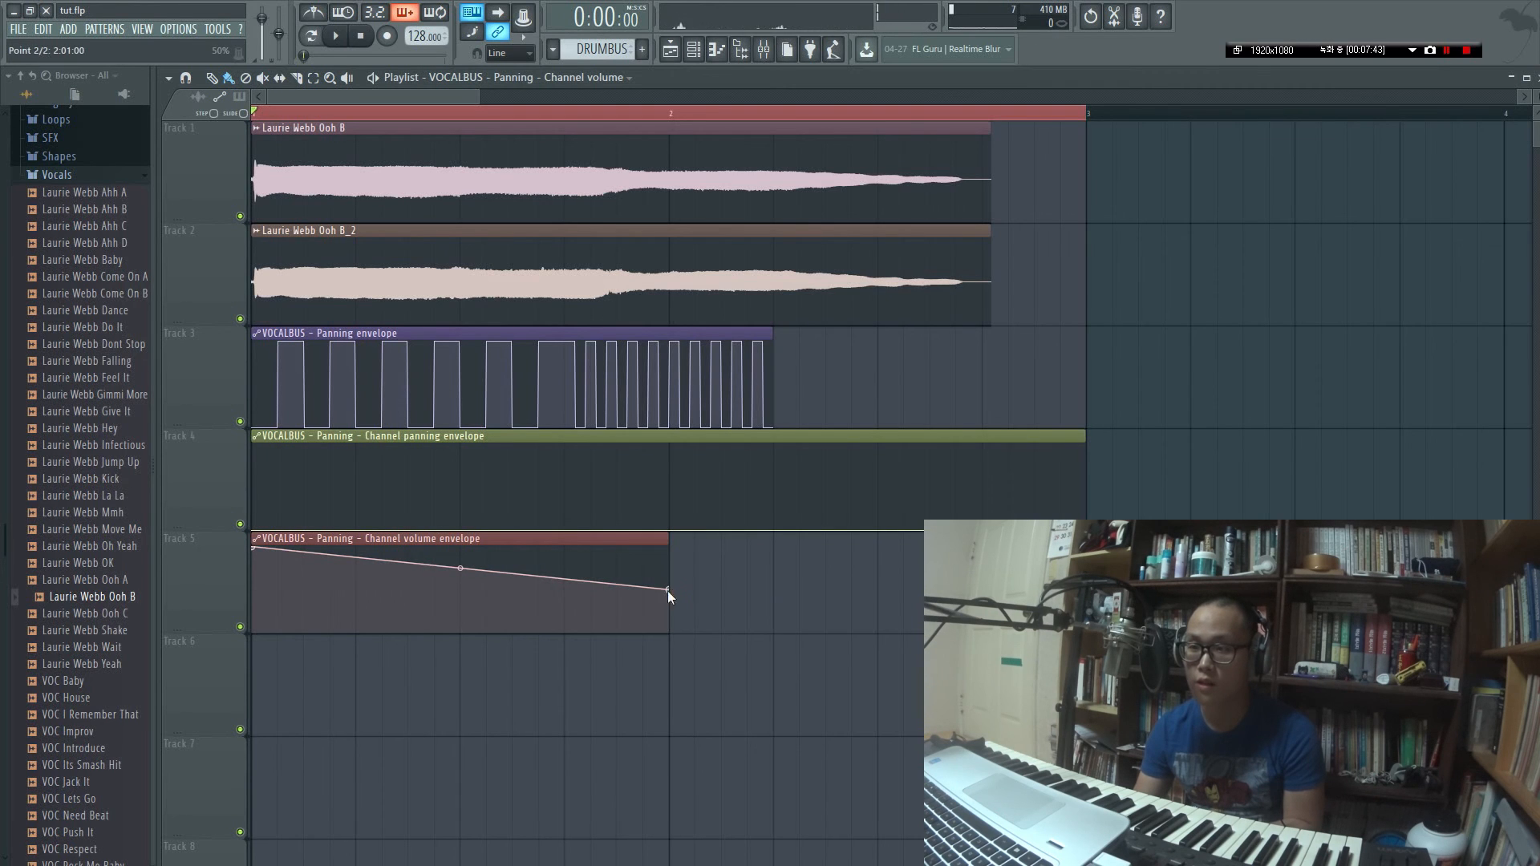
pyautogui.moveTo(1084, 481); pyautogui.dragTo(666, 529)
pyautogui.rightClick(669, 526)
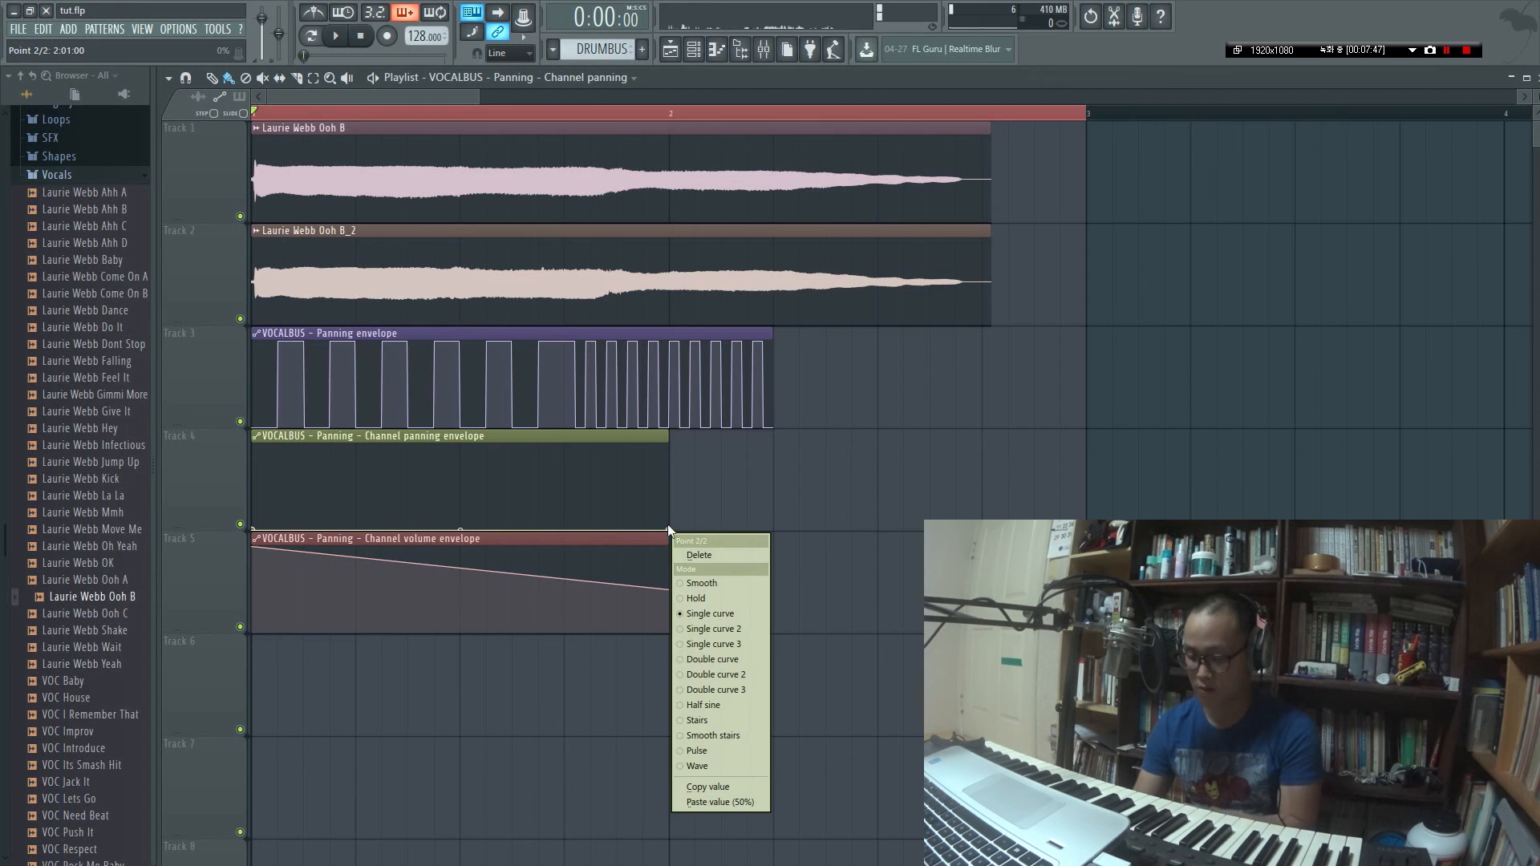
pyautogui.click(666, 547)
pyautogui.press('space')
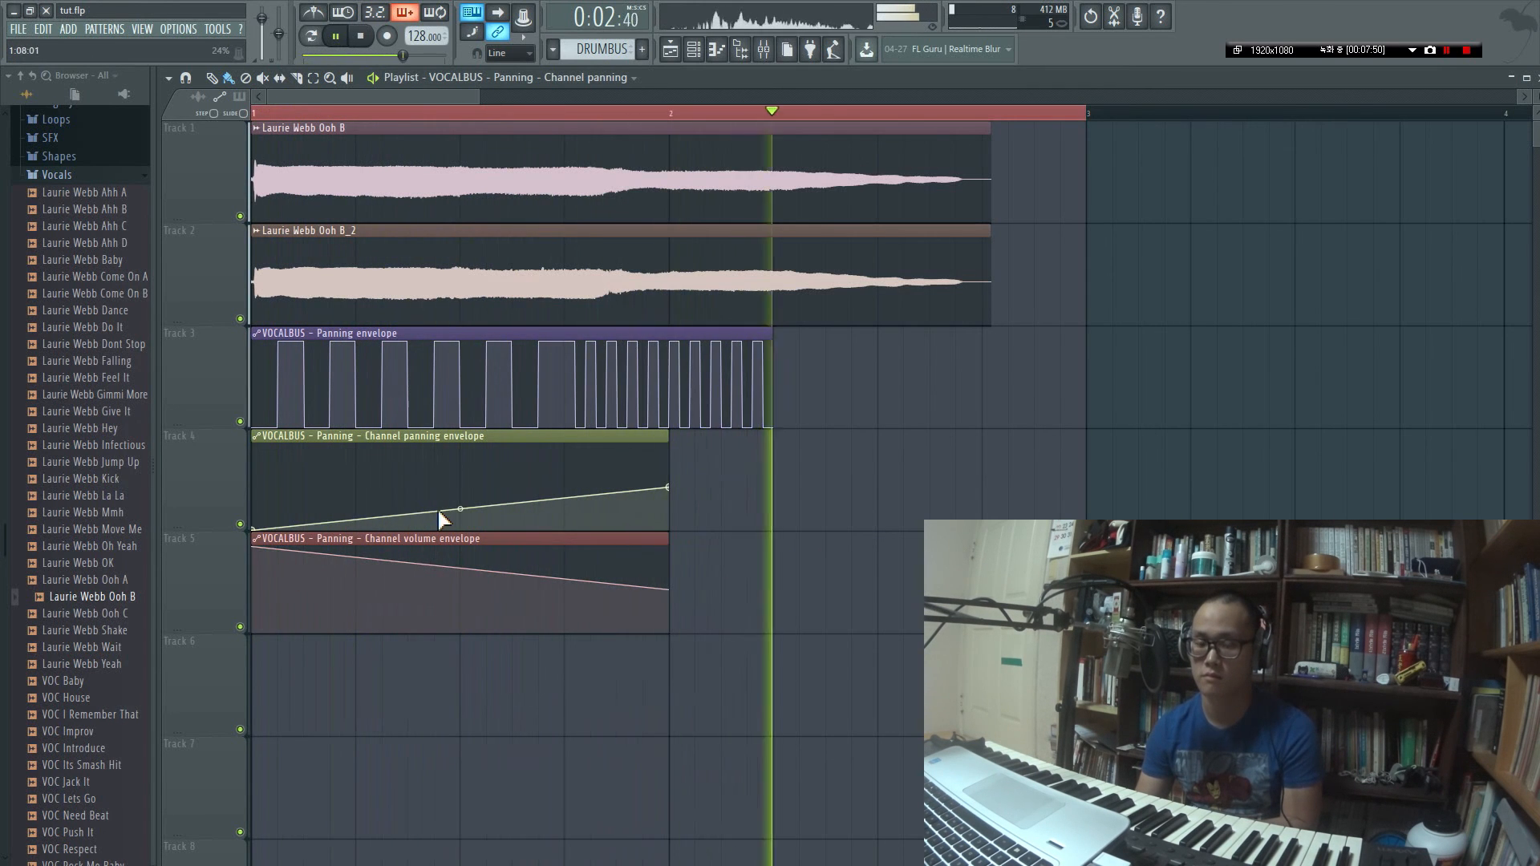
pyautogui.press('space')
# Bend the channel panning envelope into an upward-accelerating curve and the channel volume envelope into a mirrored downward curve, and play them.
pyautogui.moveTo(460, 508); pyautogui.dragTo(461, 558)
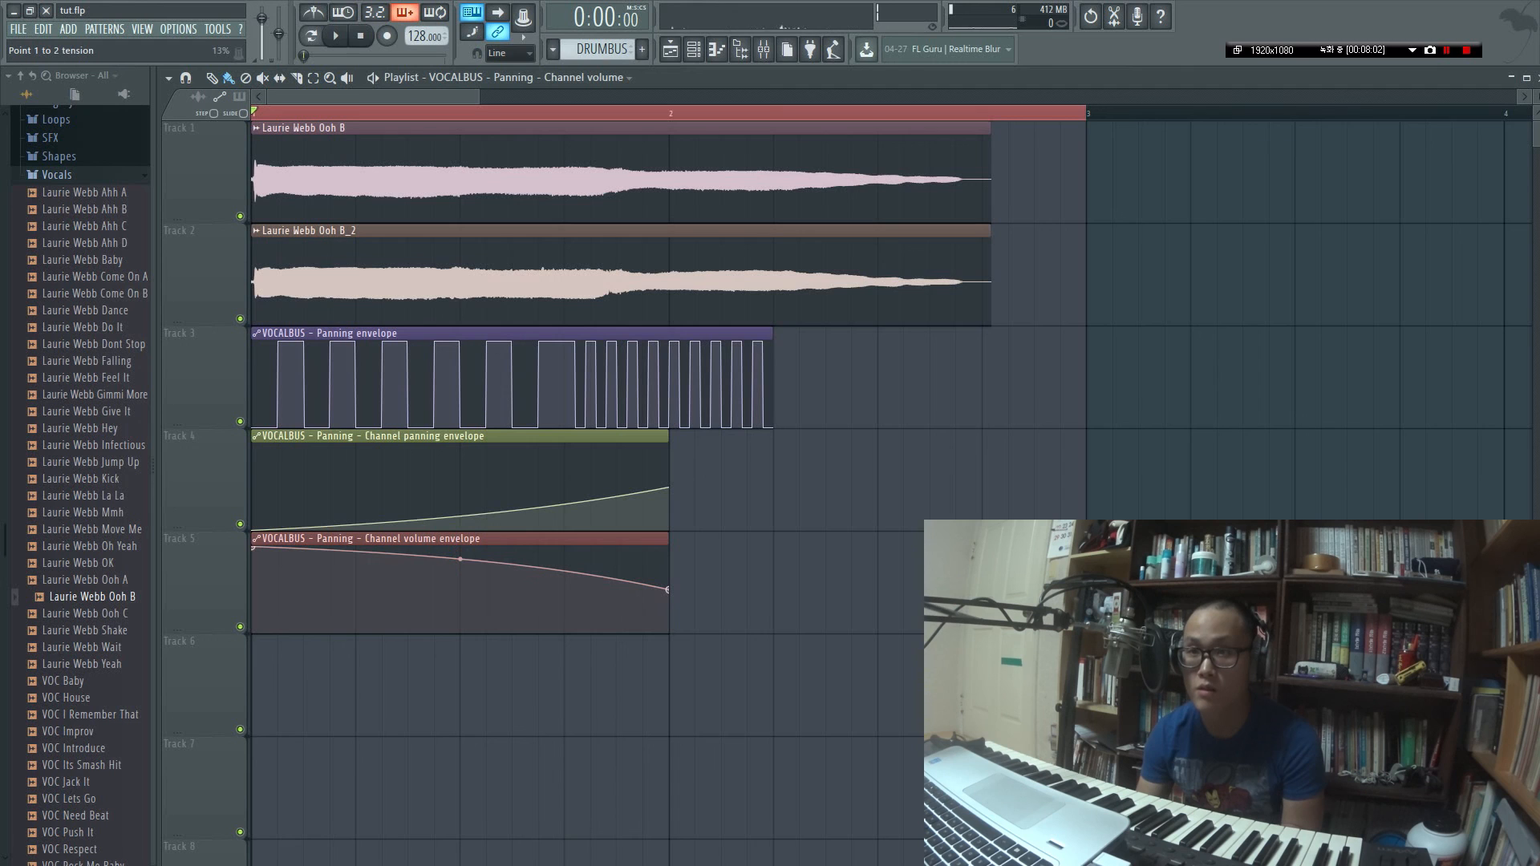
pyautogui.moveTo(460, 559); pyautogui.dragTo(460, 563)
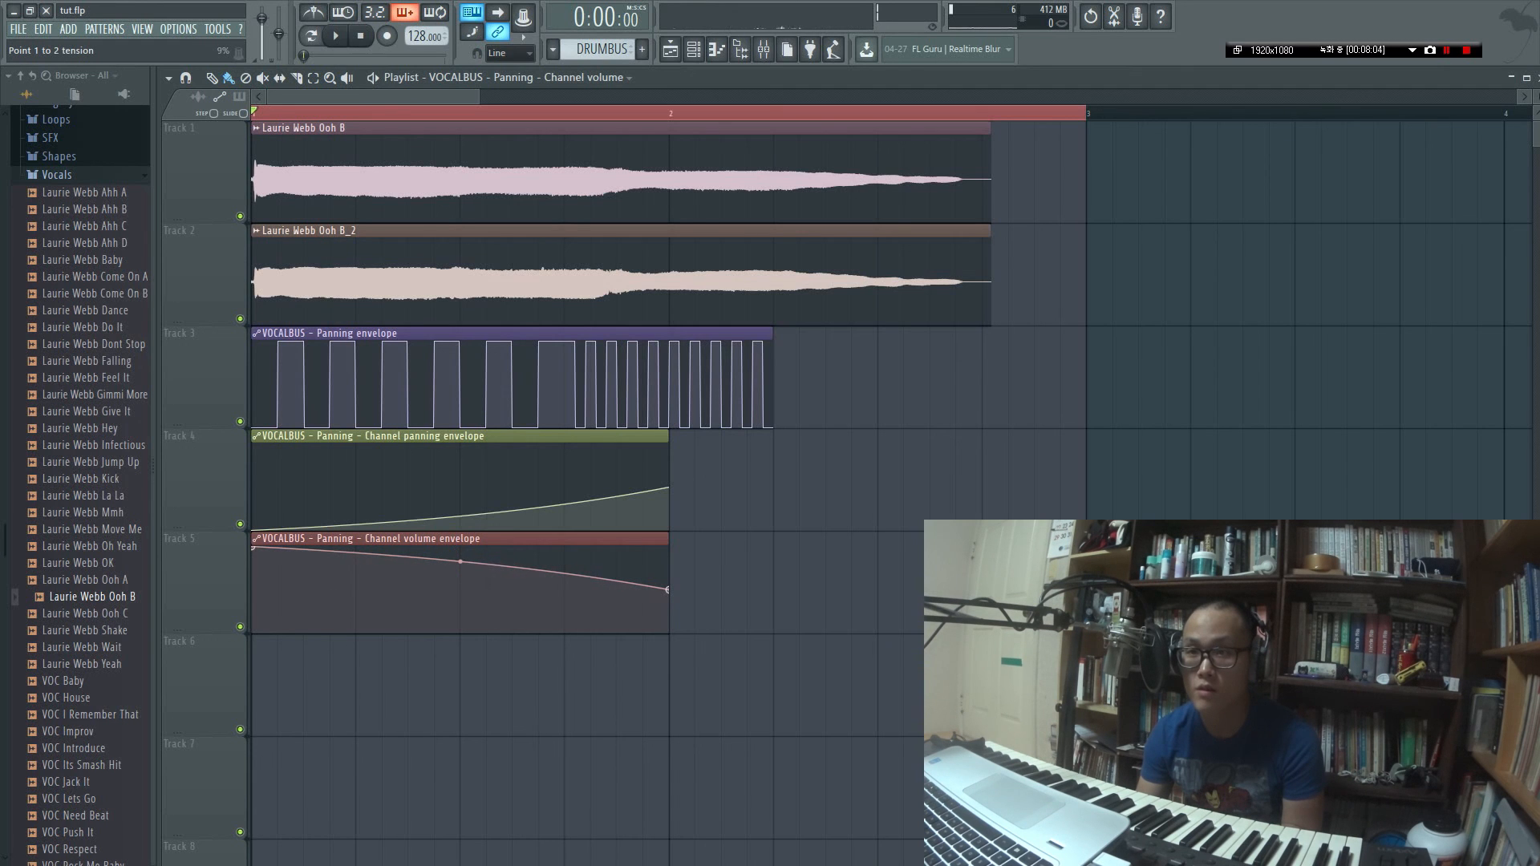
pyautogui.press('space')
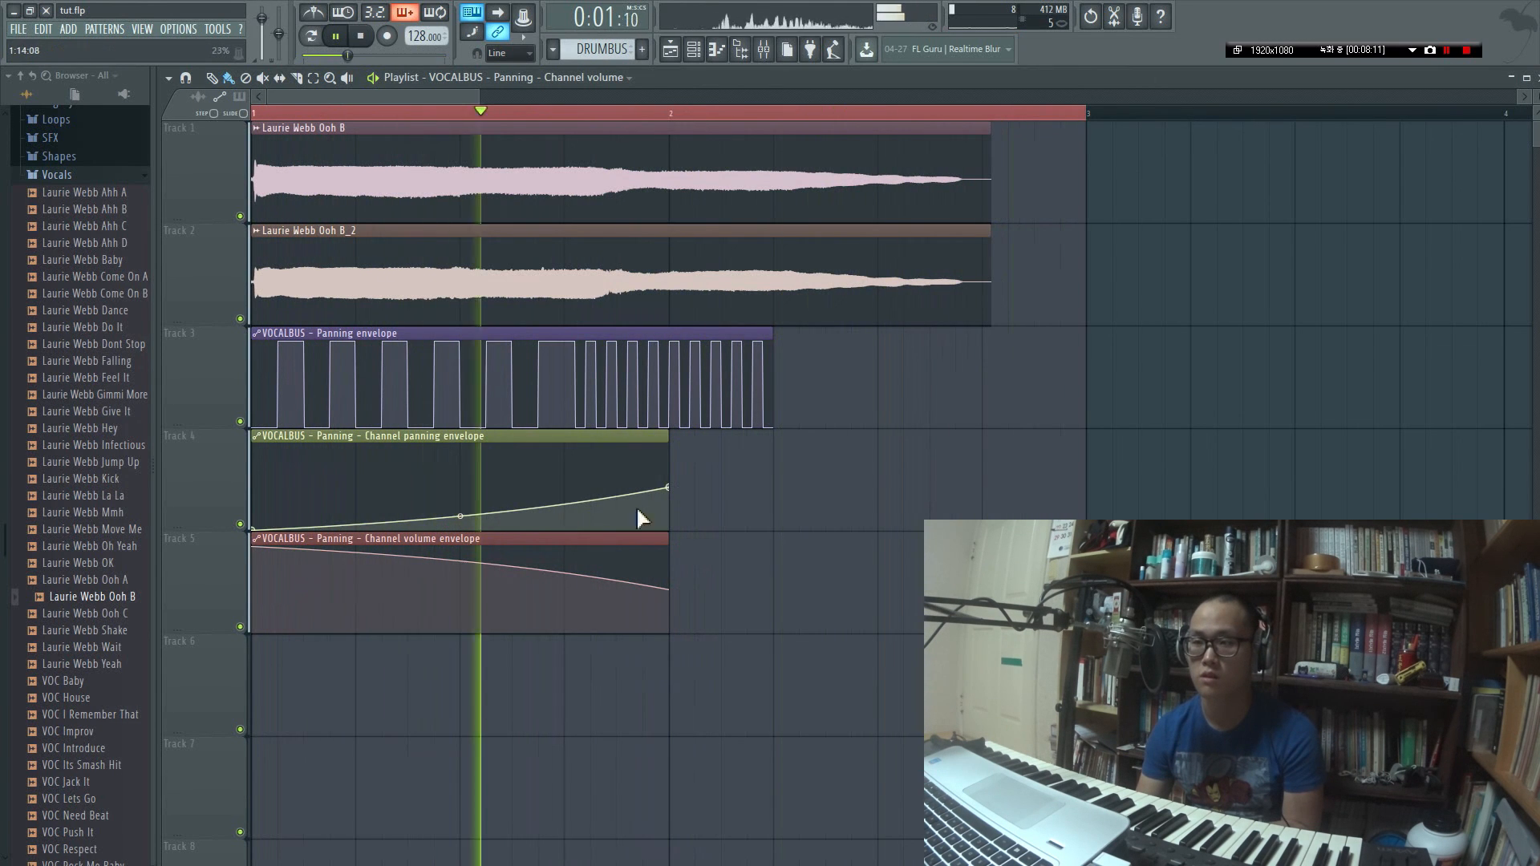
pyautogui.press('space')
# Extend the channel panning and channel volume envelopes to 2:05:00, keeping both end points at 50%, and play the result.
pyautogui.moveTo(671, 437); pyautogui.dragTo(780, 437)
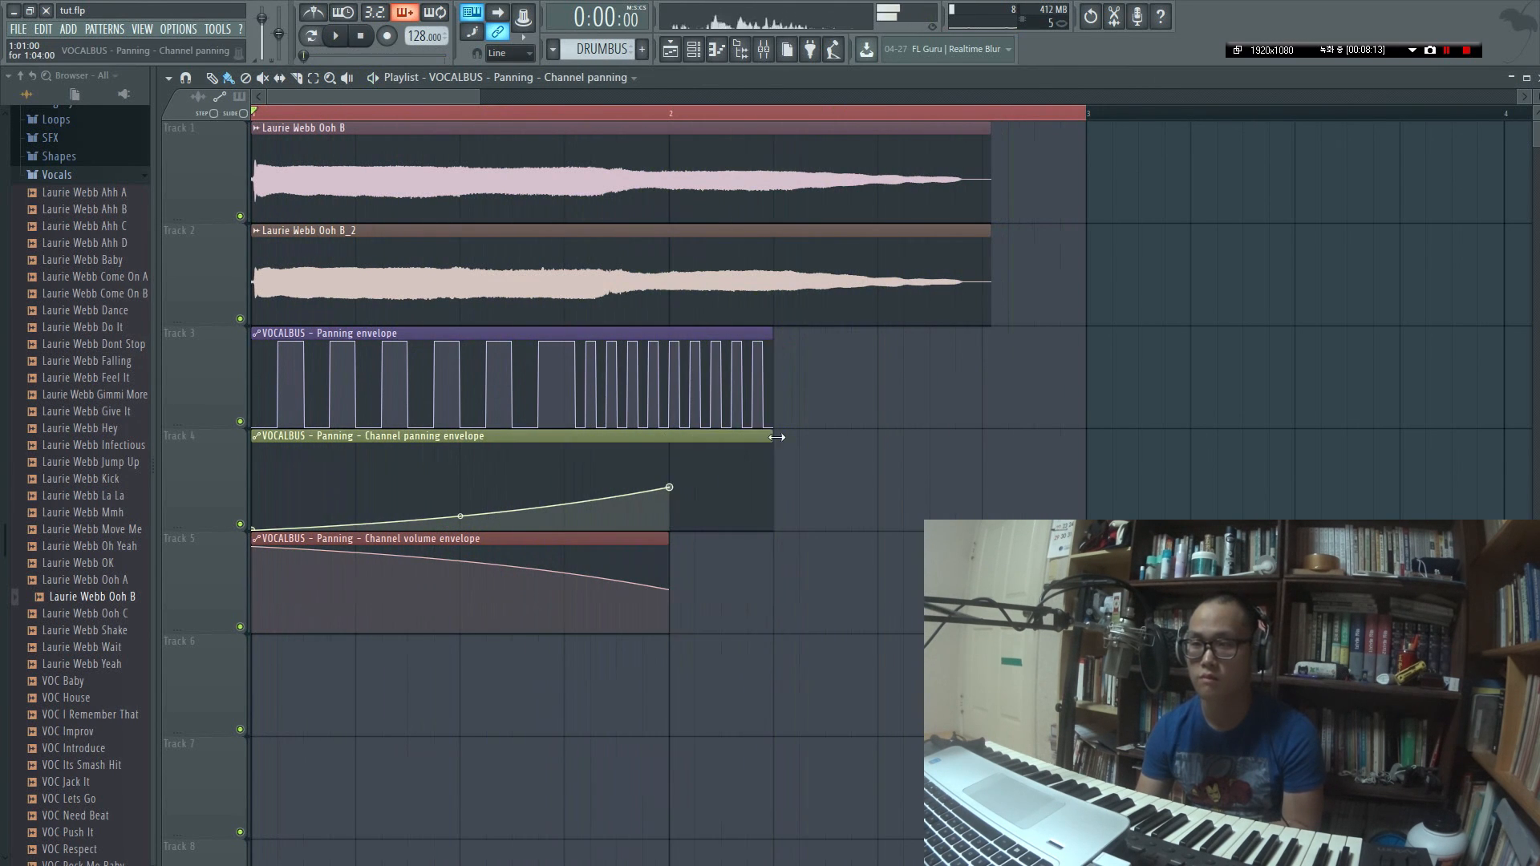
pyautogui.moveTo(671, 488); pyautogui.dragTo(772, 483)
pyautogui.rightClick(771, 483)
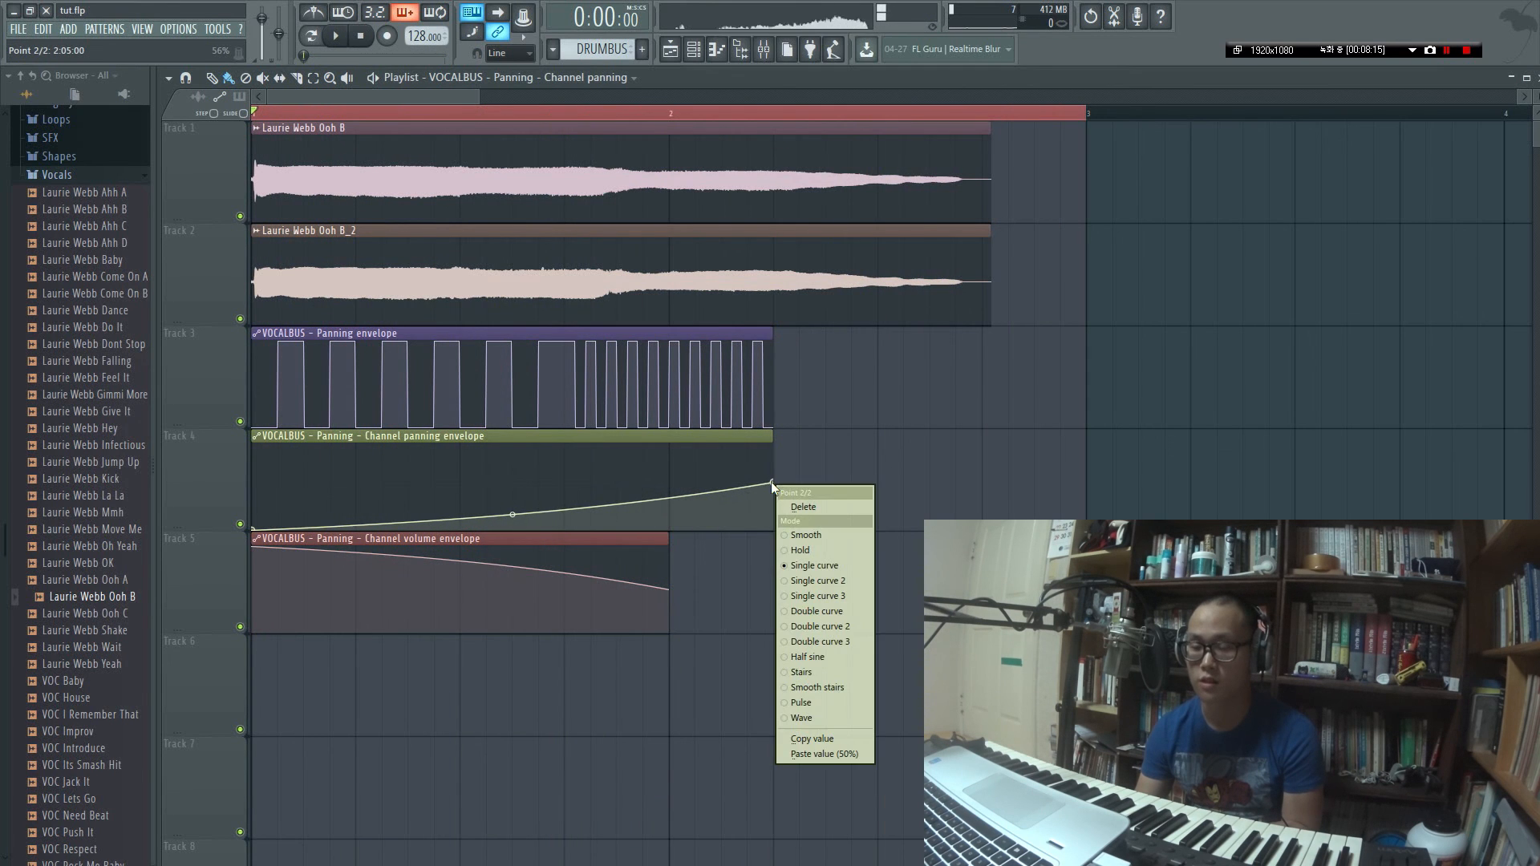
pyautogui.press('p')
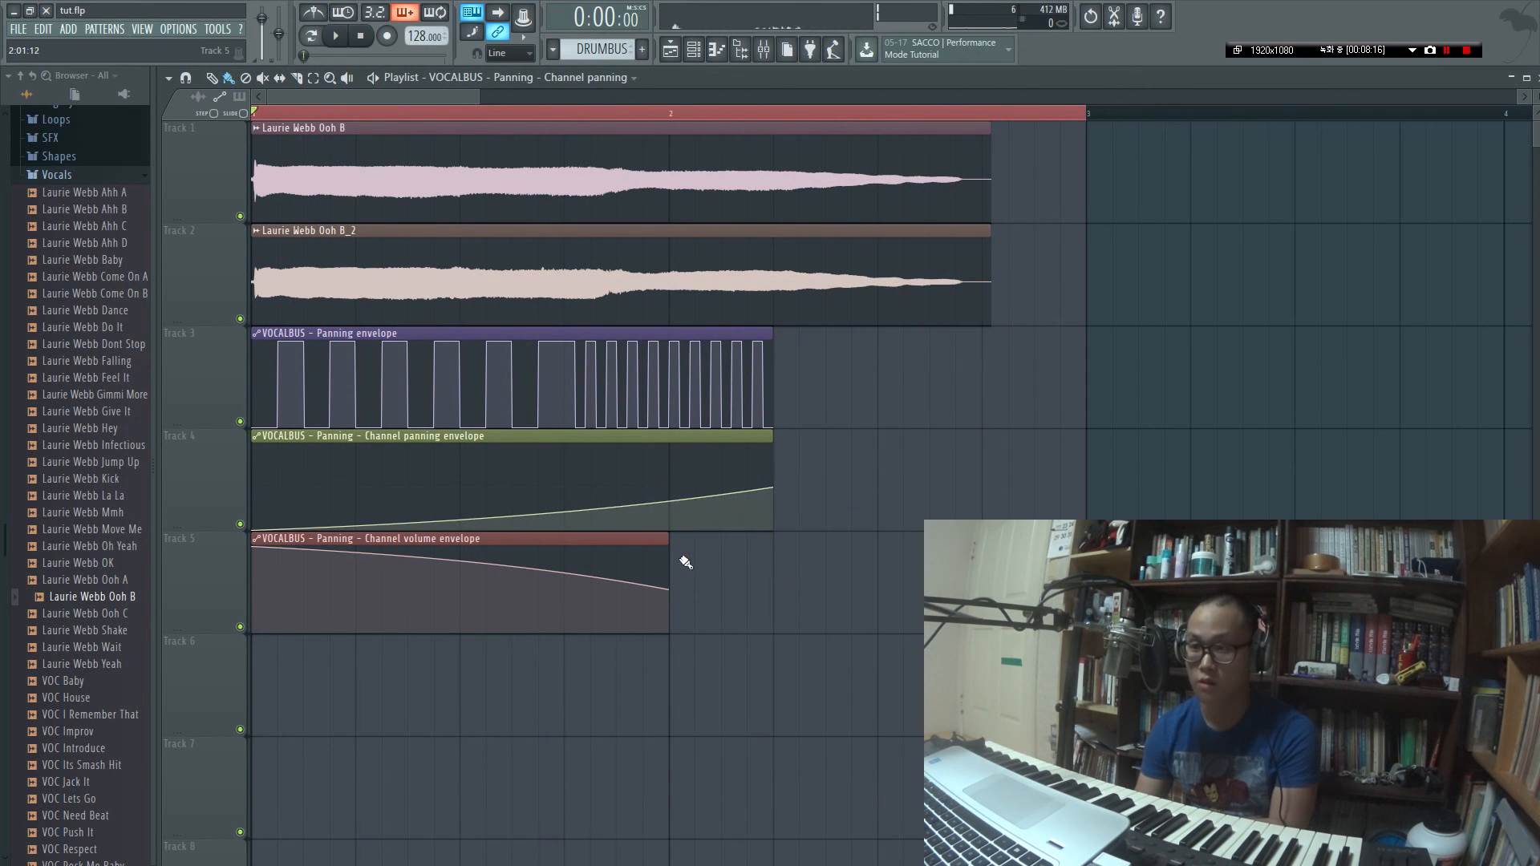
pyautogui.moveTo(673, 591); pyautogui.dragTo(772, 589)
pyautogui.press('space')
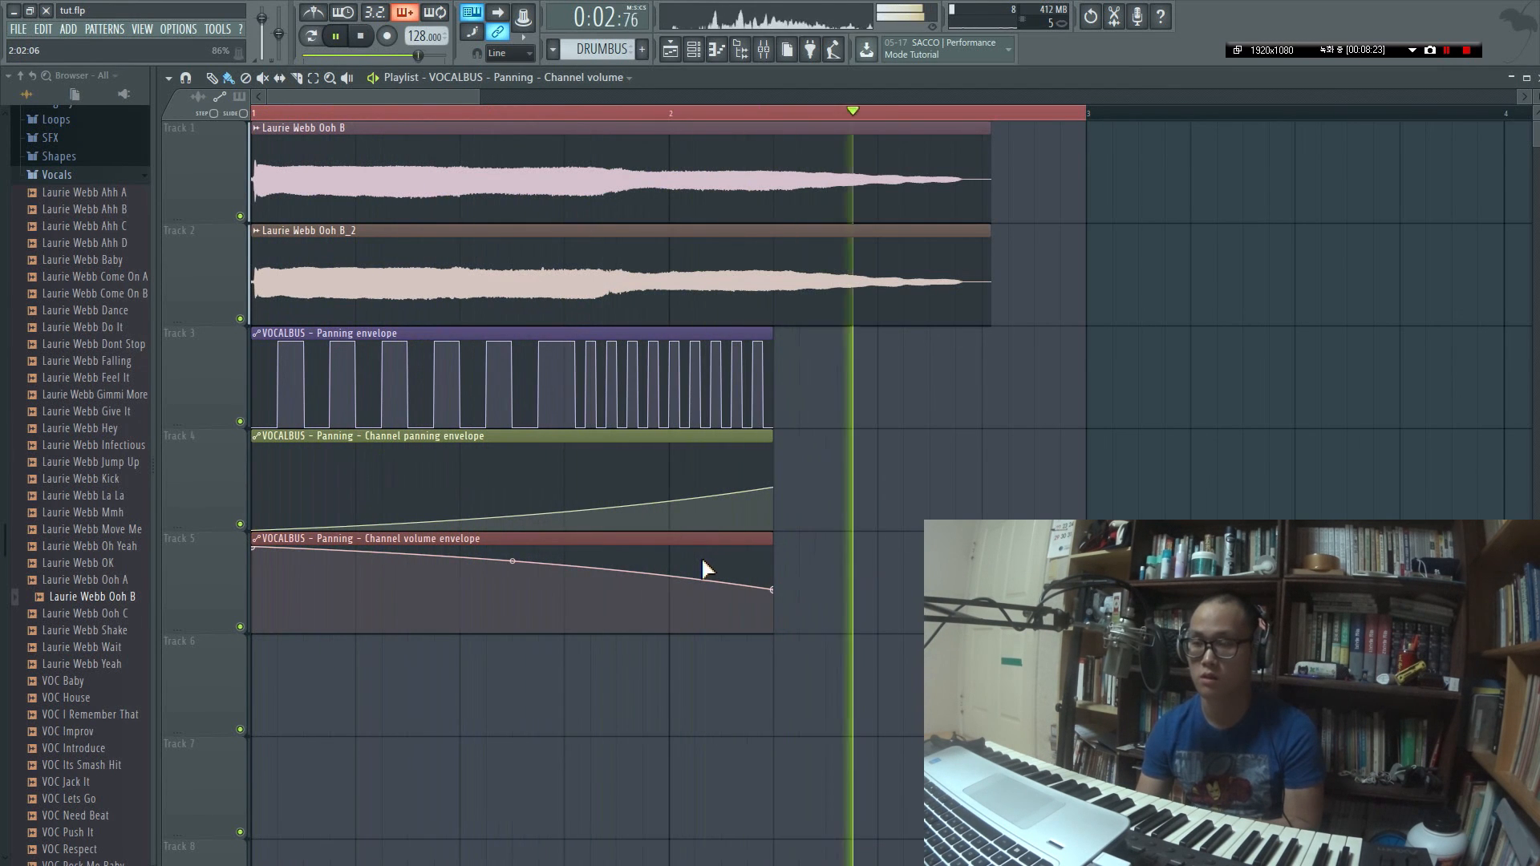
pyautogui.press('space')
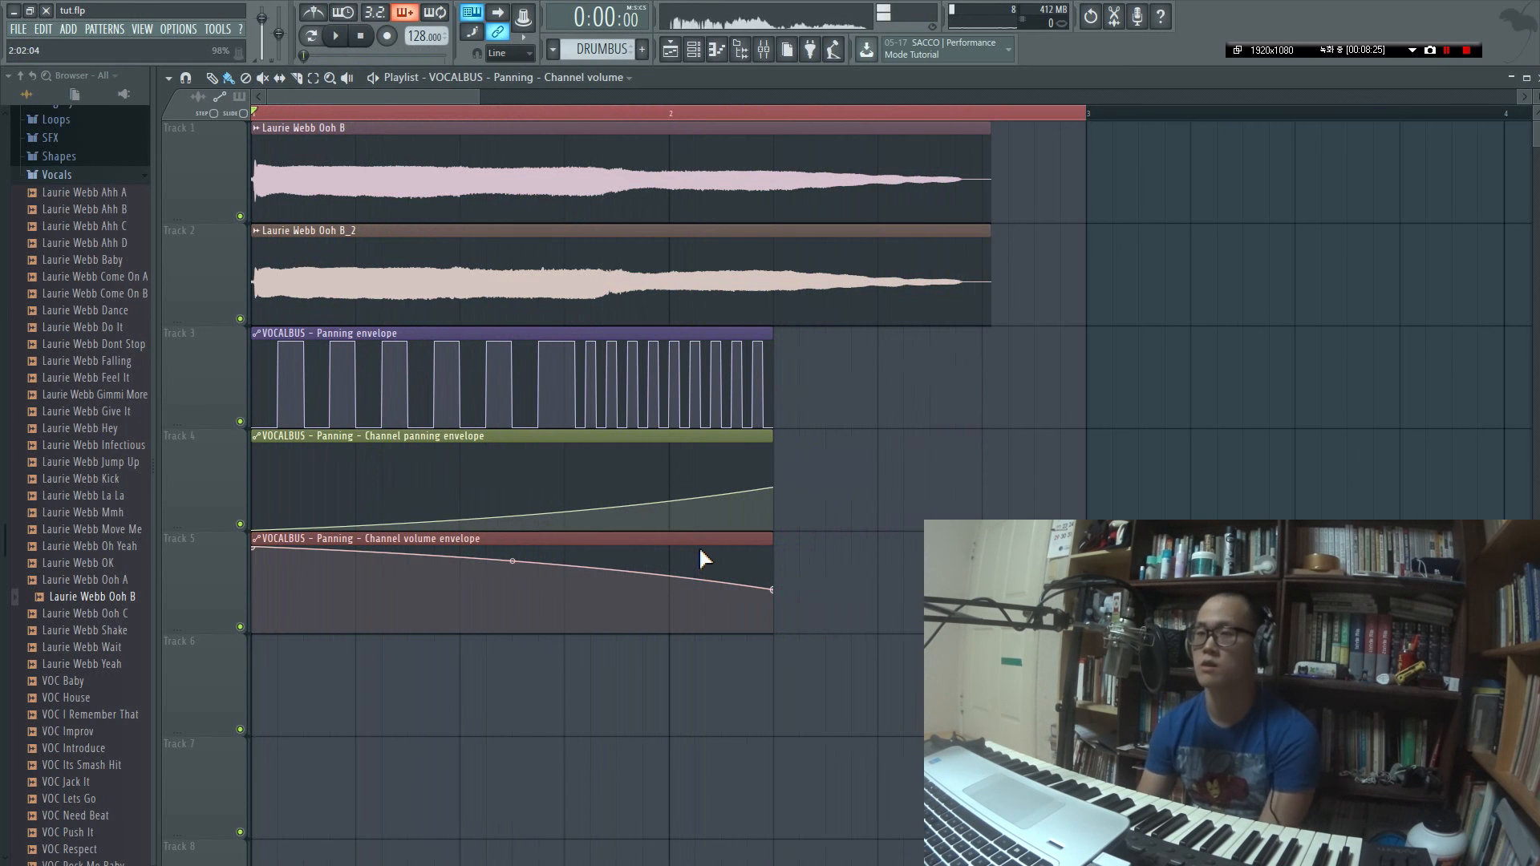